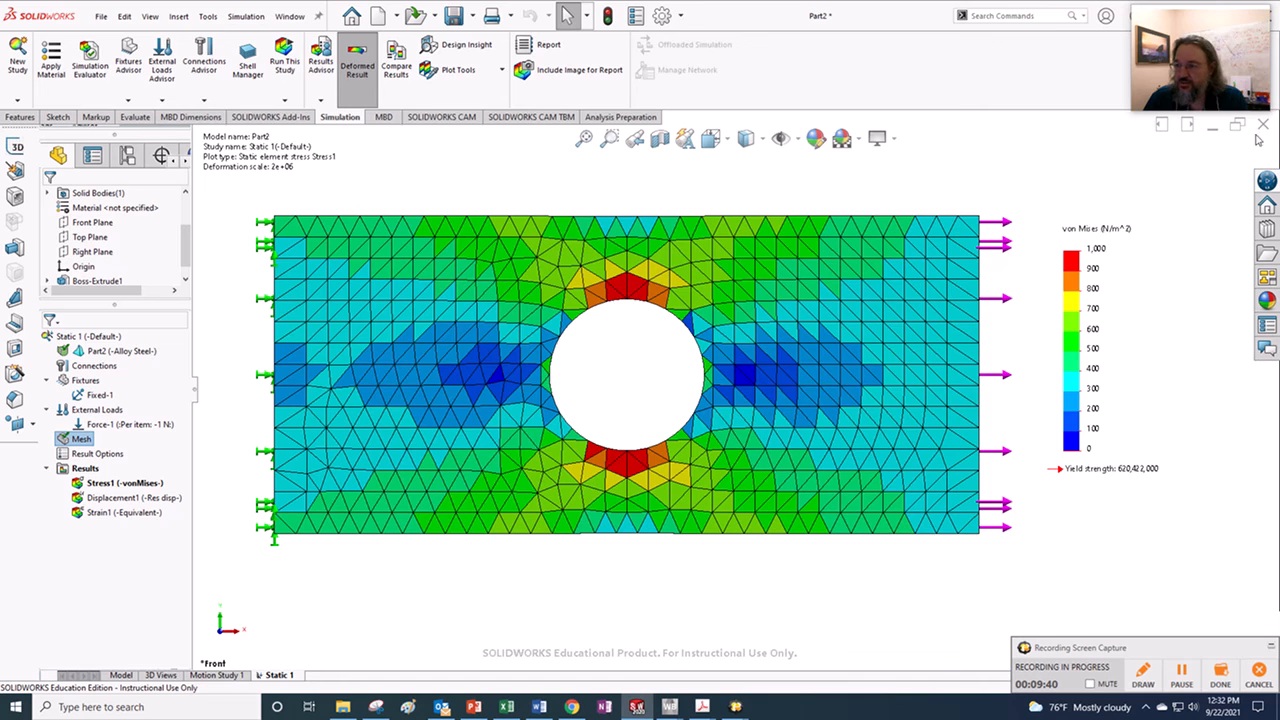
- Close the current part with its stress study and create a new part document
left_click(1262, 124)
left_click(665, 366)
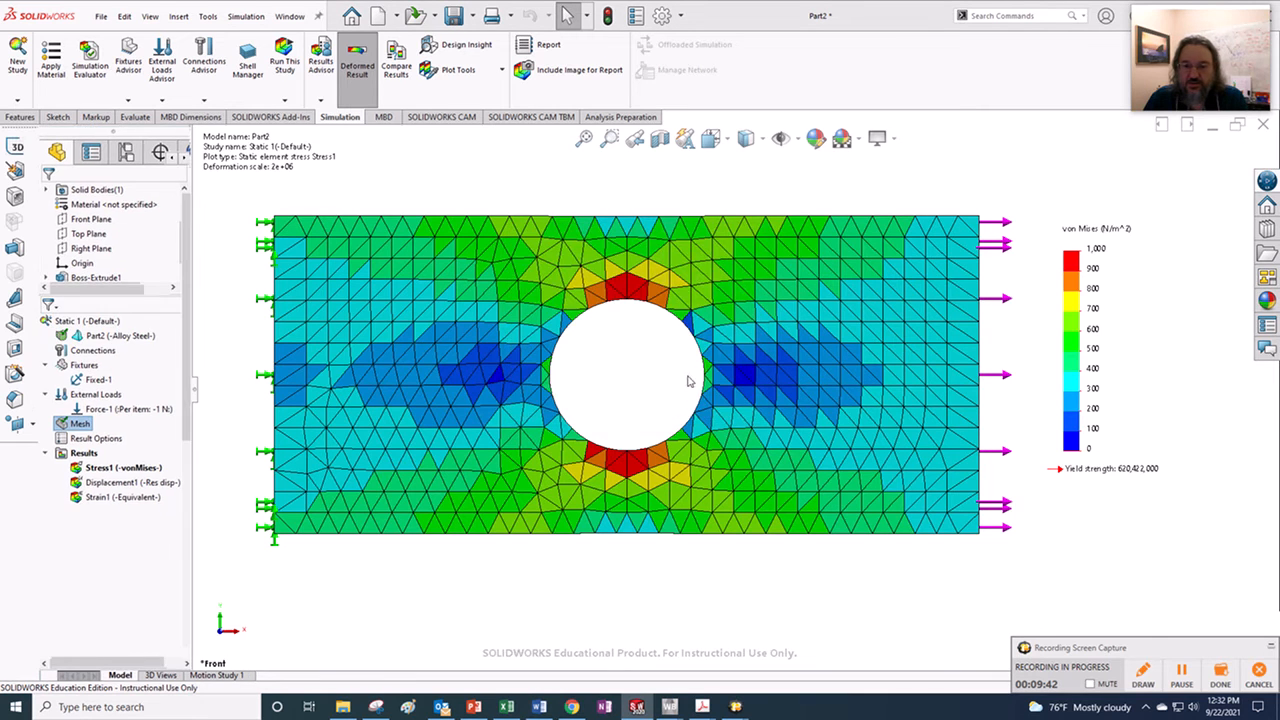
left_click(102, 17)
left_click(120, 43)
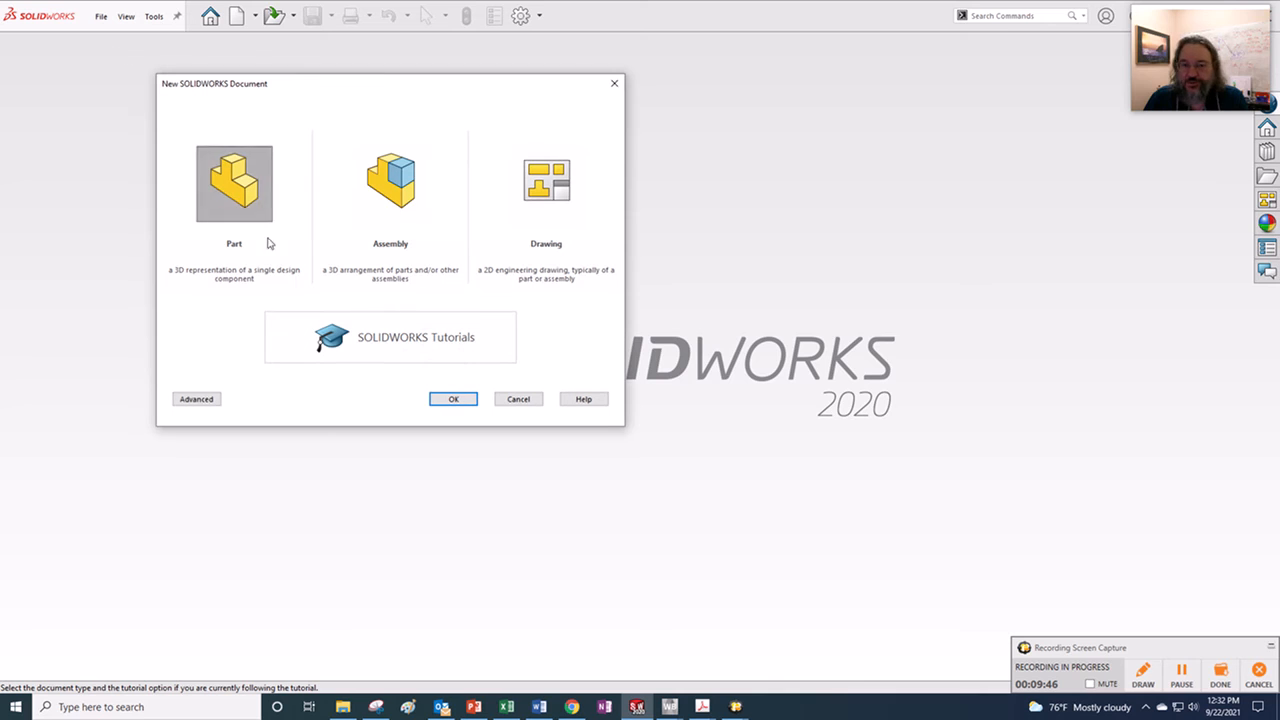
left_click(448, 399)
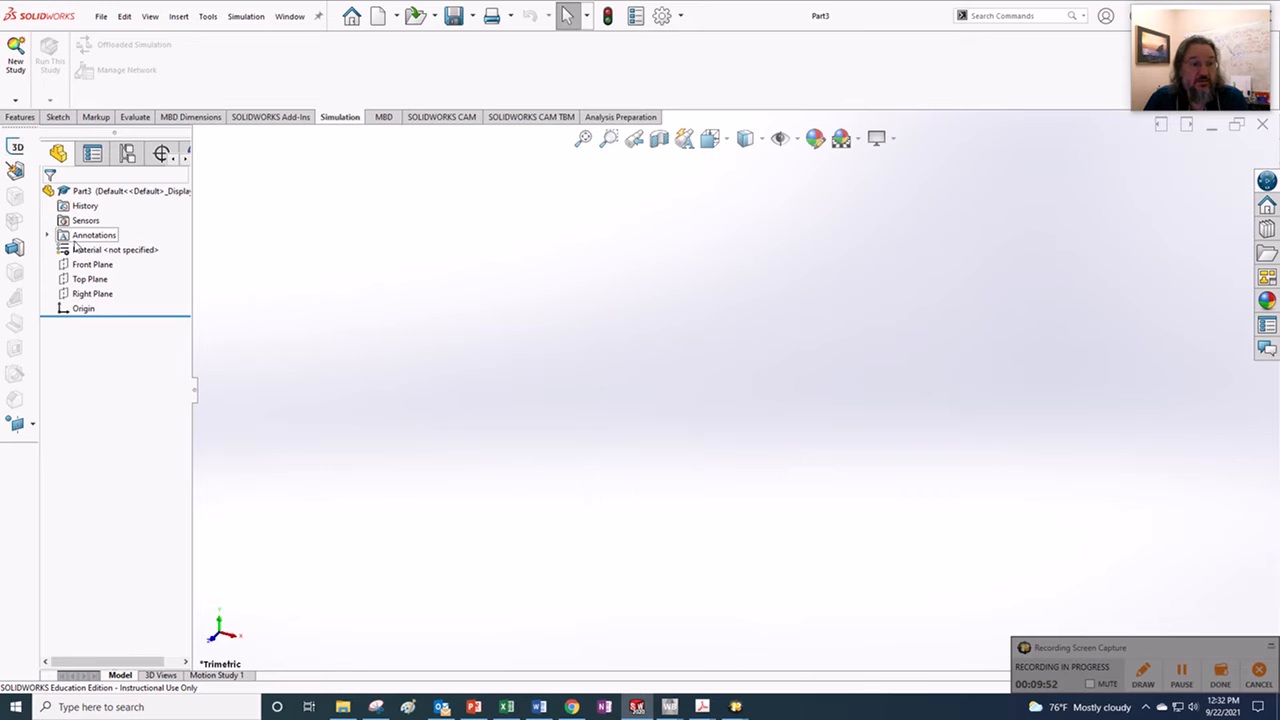
- Show the feature commands and set the scene background to Plain White
left_click(21, 118)
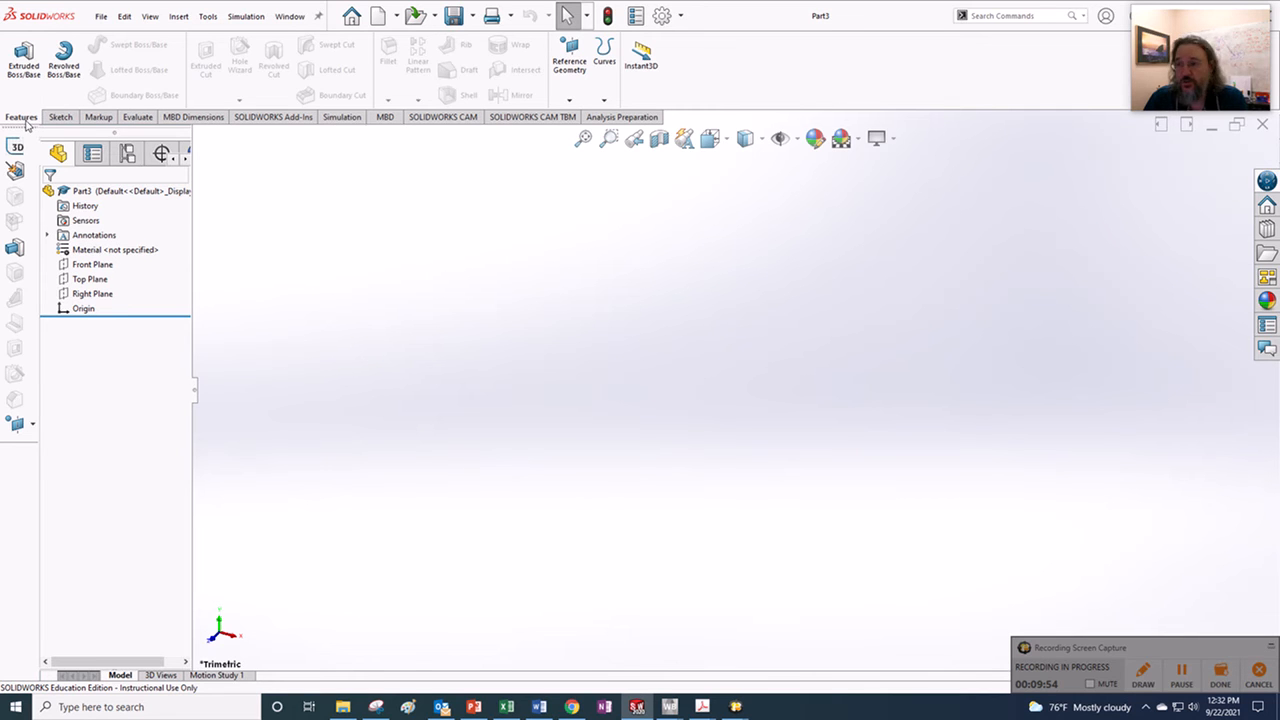
left_click(859, 140)
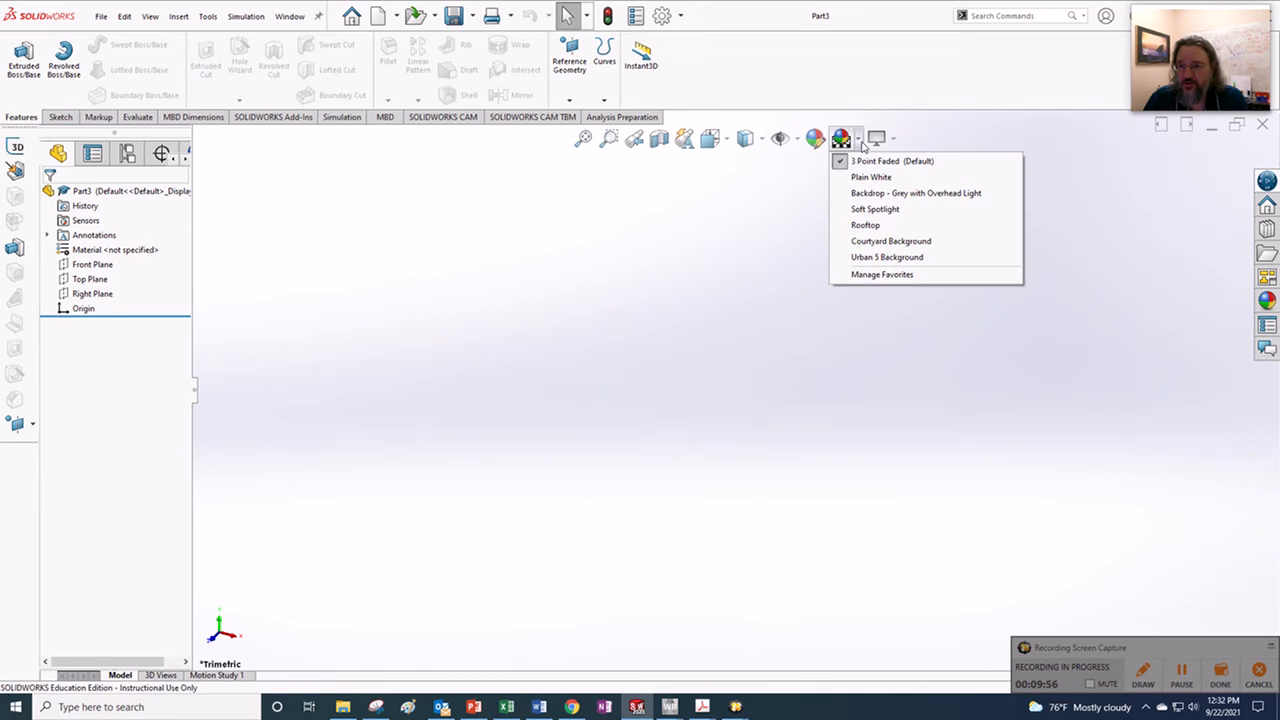
left_click(871, 177)
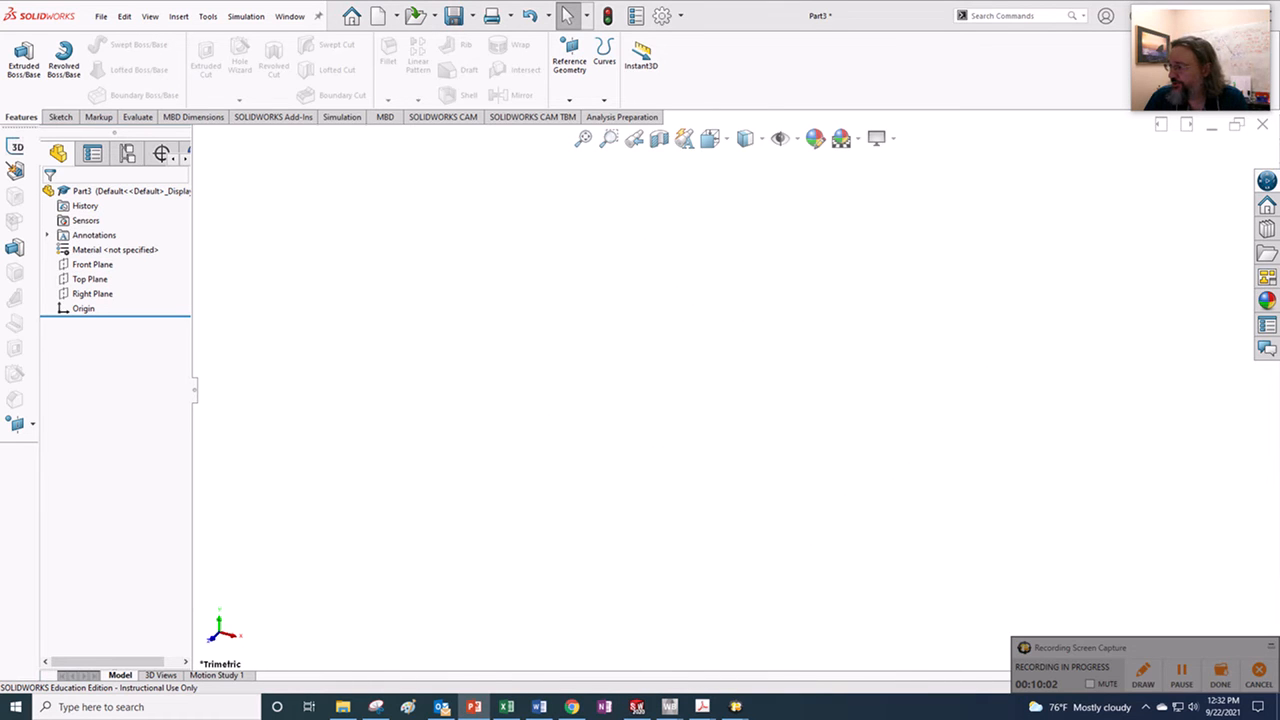
- Bring up the PowerPoint class slide with the cantilevered handle example, examine its dimensions and load, and move it away again
left_click_drag(1279, 296, 724, 150)
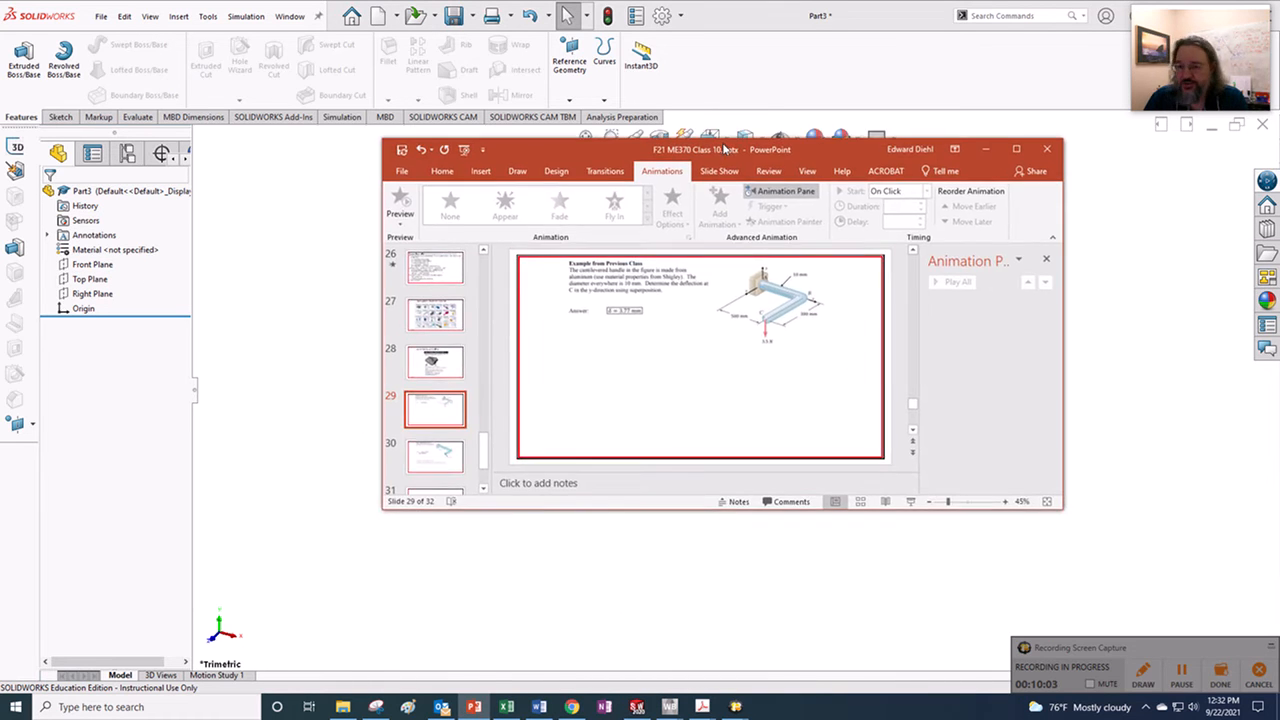
left_click(1016, 149)
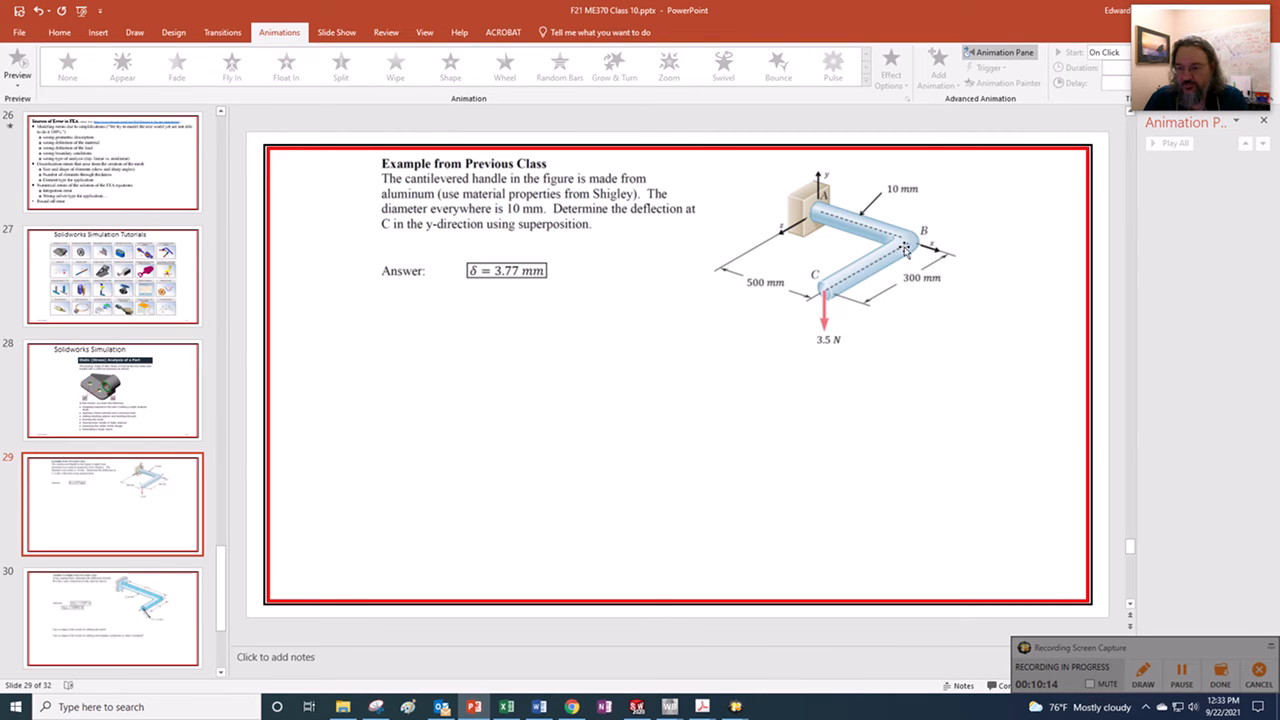
left_click_drag(822, 11, 1279, 172)
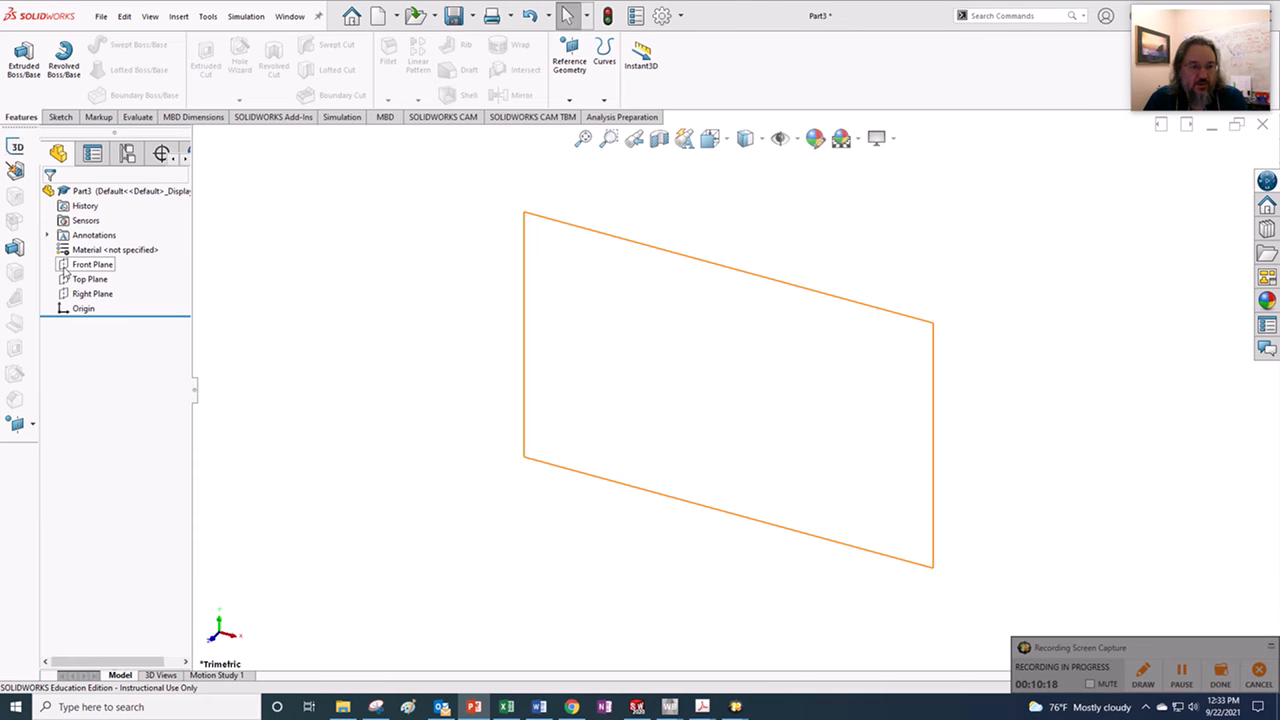
- Sketch an L-shaped path on the Top Plane: a horizontal line about 103 mm long from the origin and a vertical line down from its end
left_click(70, 280)
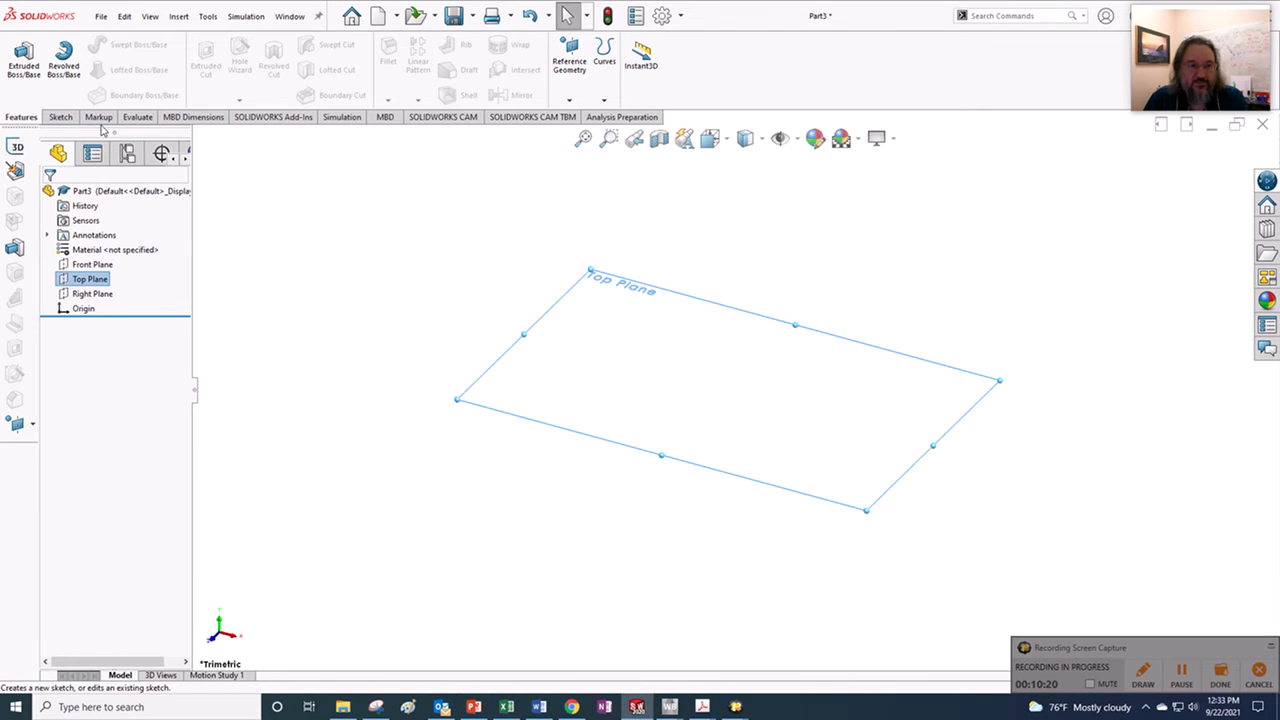
left_click(66, 118)
left_click(18, 52)
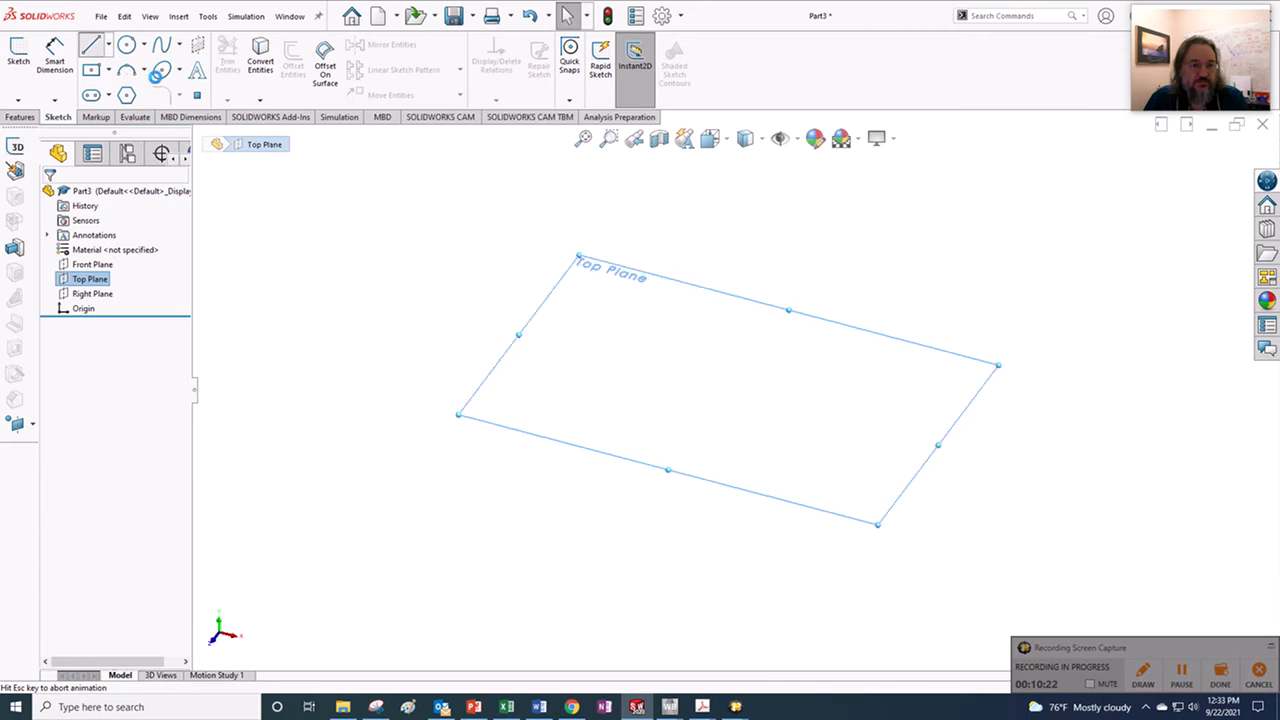
left_click(736, 389)
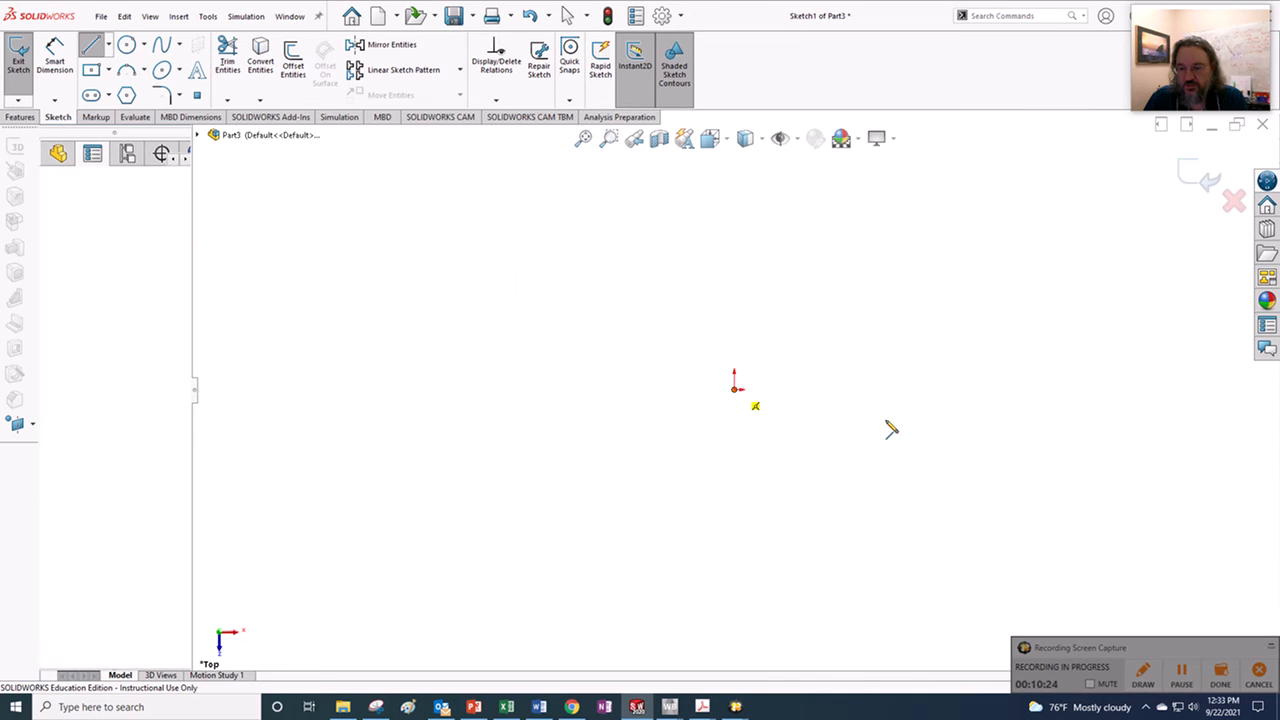
left_click(985, 389)
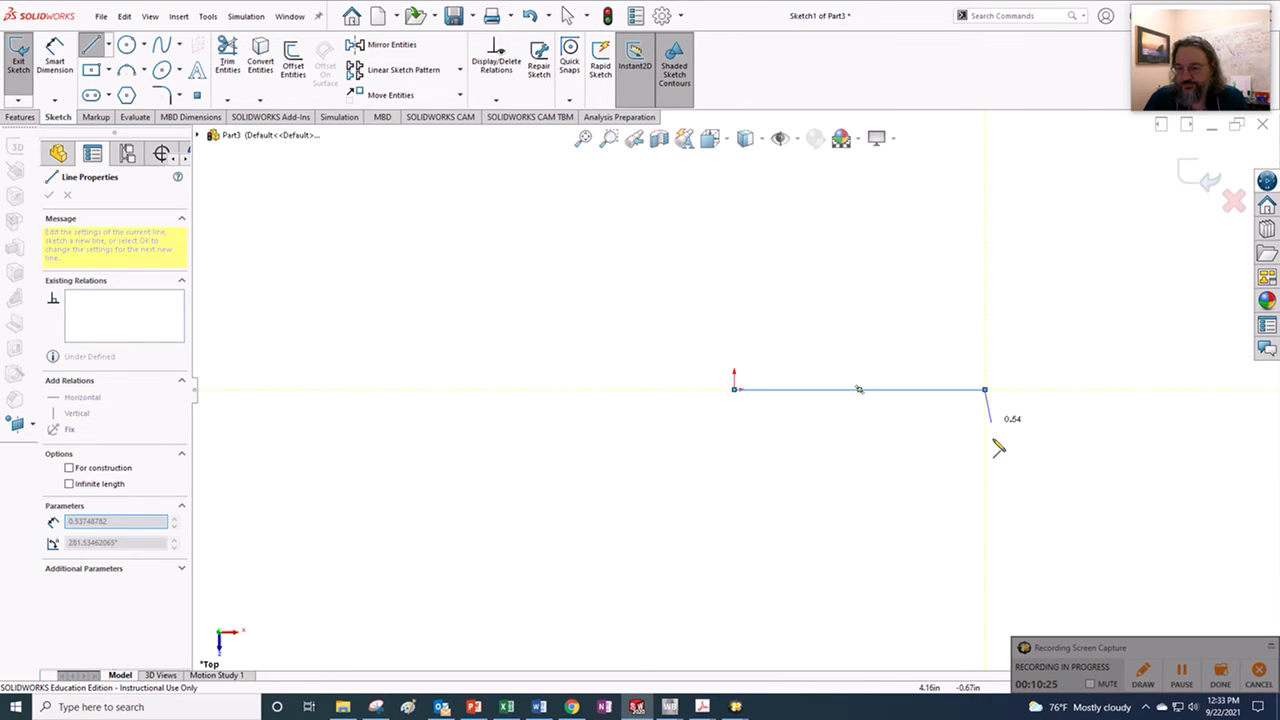
left_click(985, 517)
key("Escape")
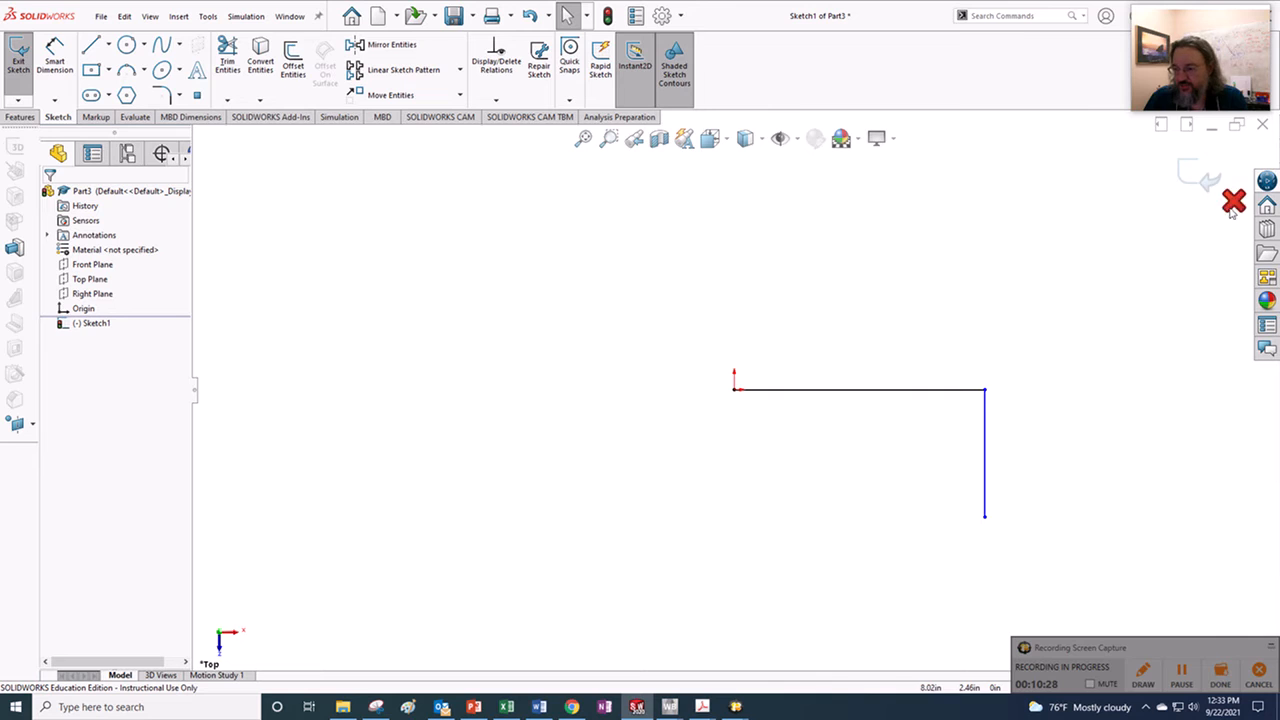
- Exit the path sketch and change the document units to MMGS (millimeter, gram, second)
left_click(1207, 182)
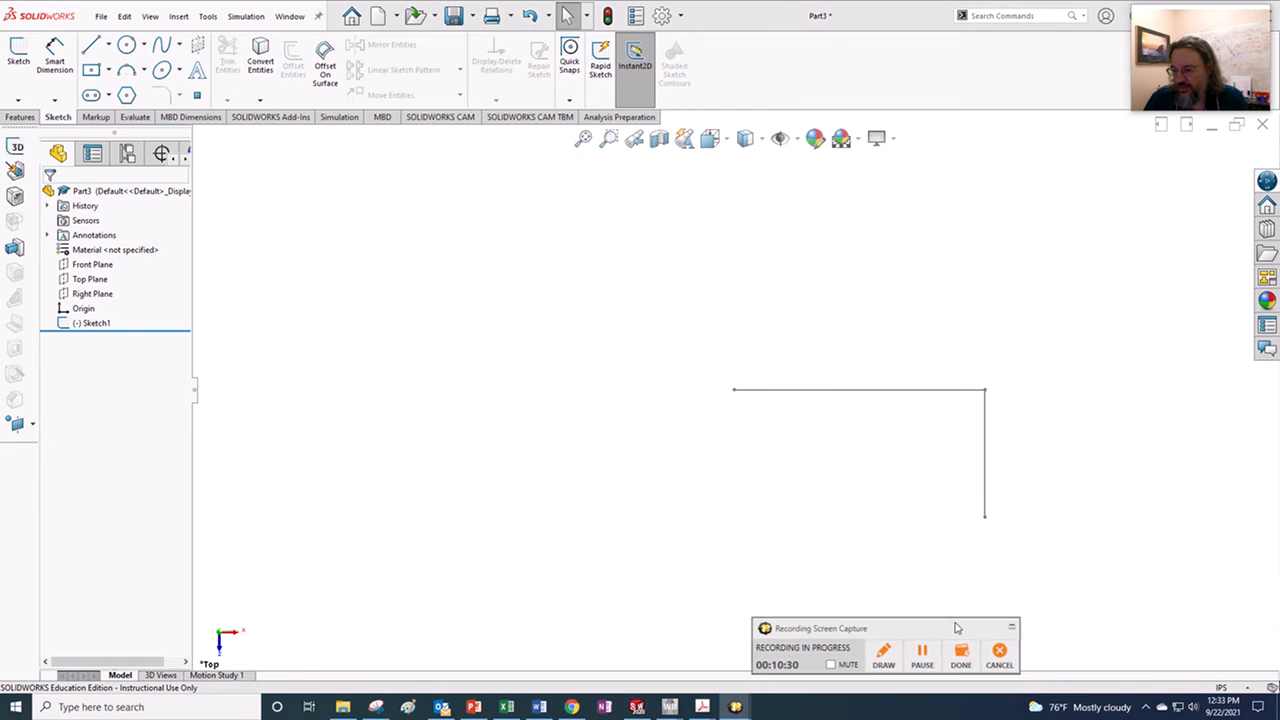
left_click(1222, 687)
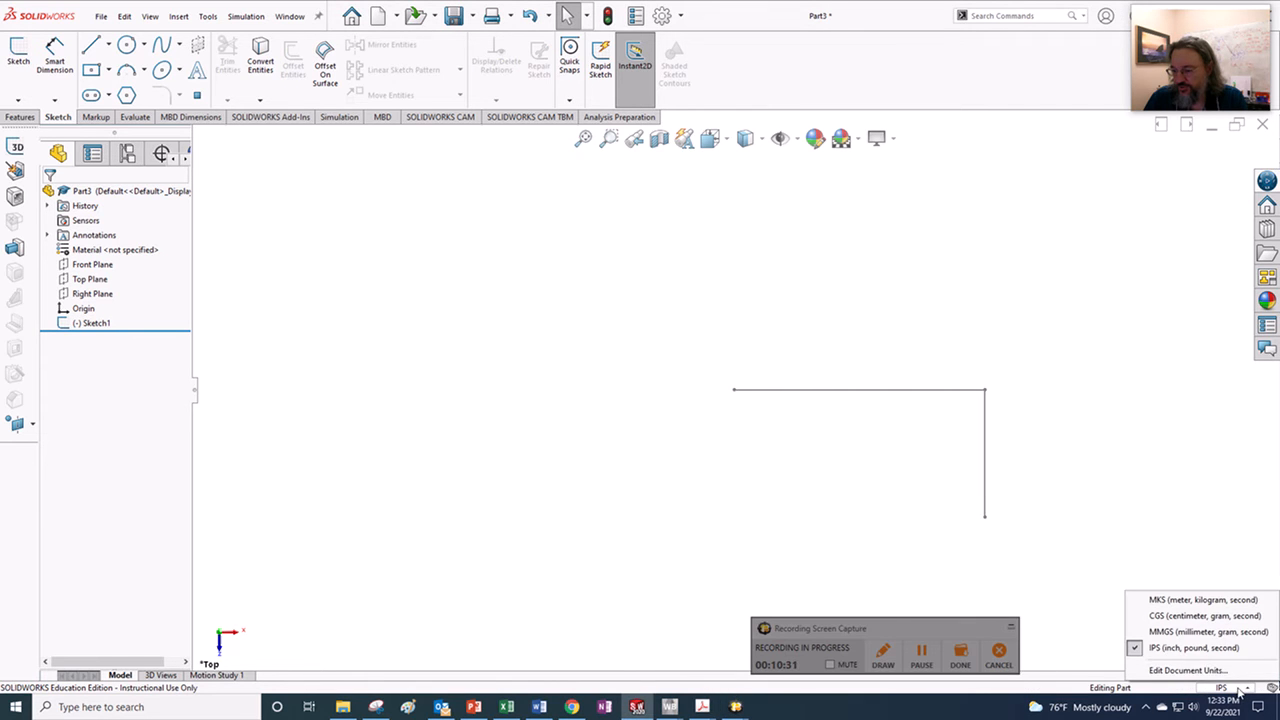
left_click(1199, 633)
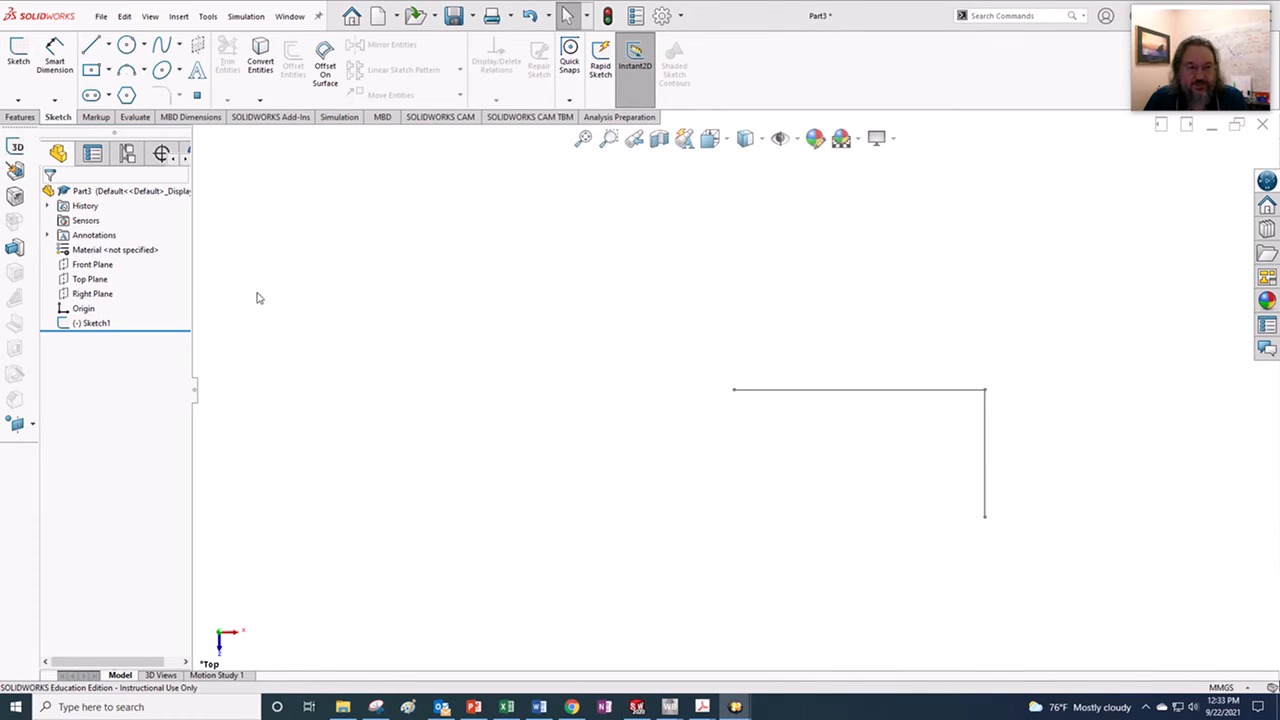
- Reopen the L-shaped path sketch for editing and dimension its horizontal line to 500 mm
left_click(90, 323)
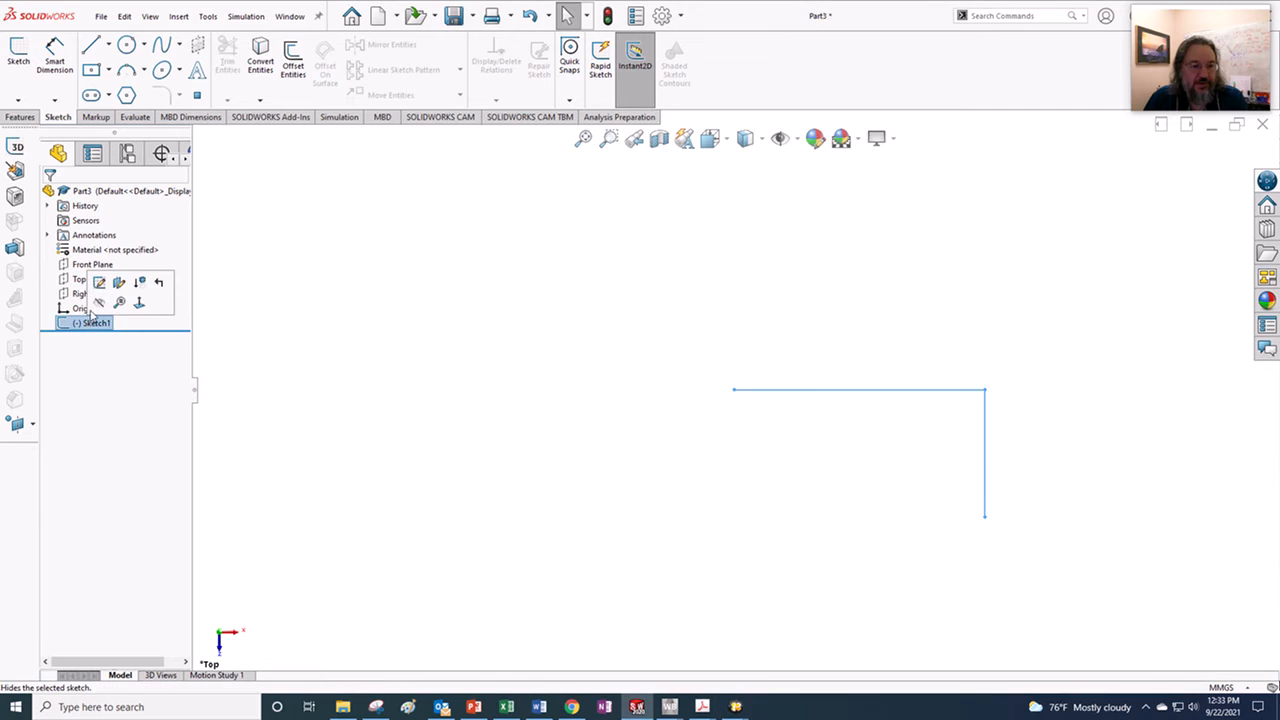
left_click(99, 284)
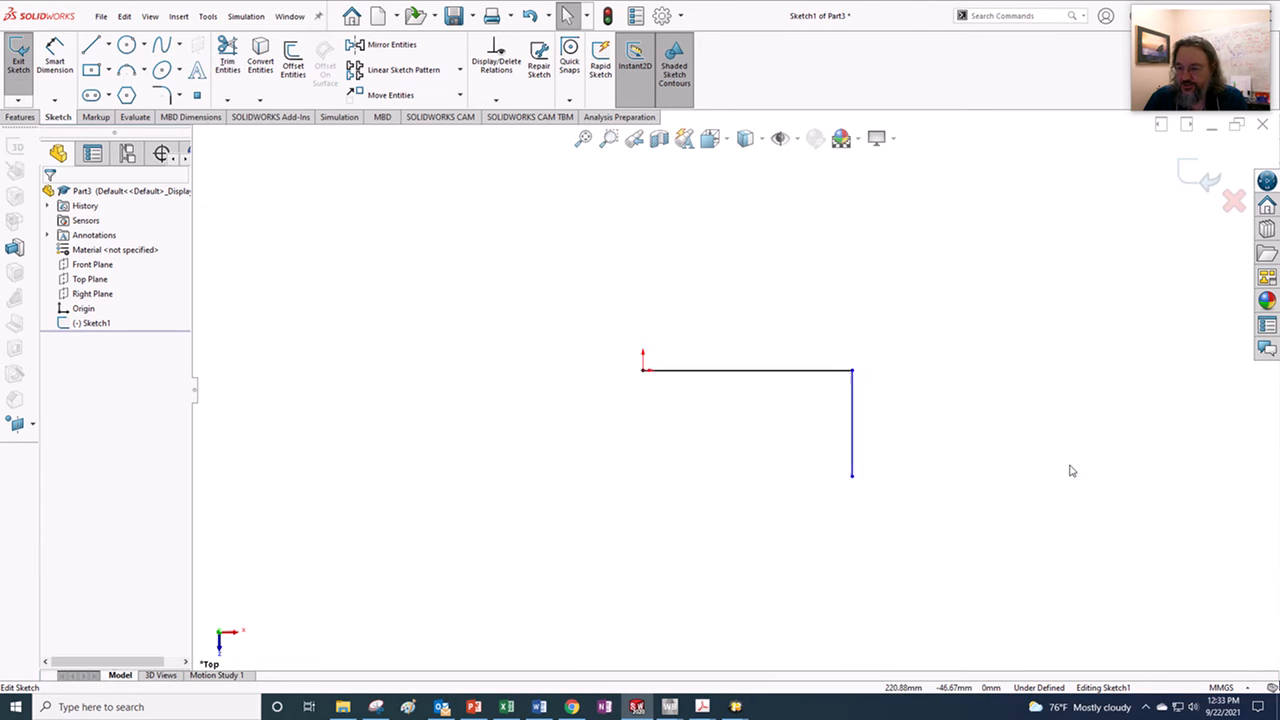
left_click(55, 60)
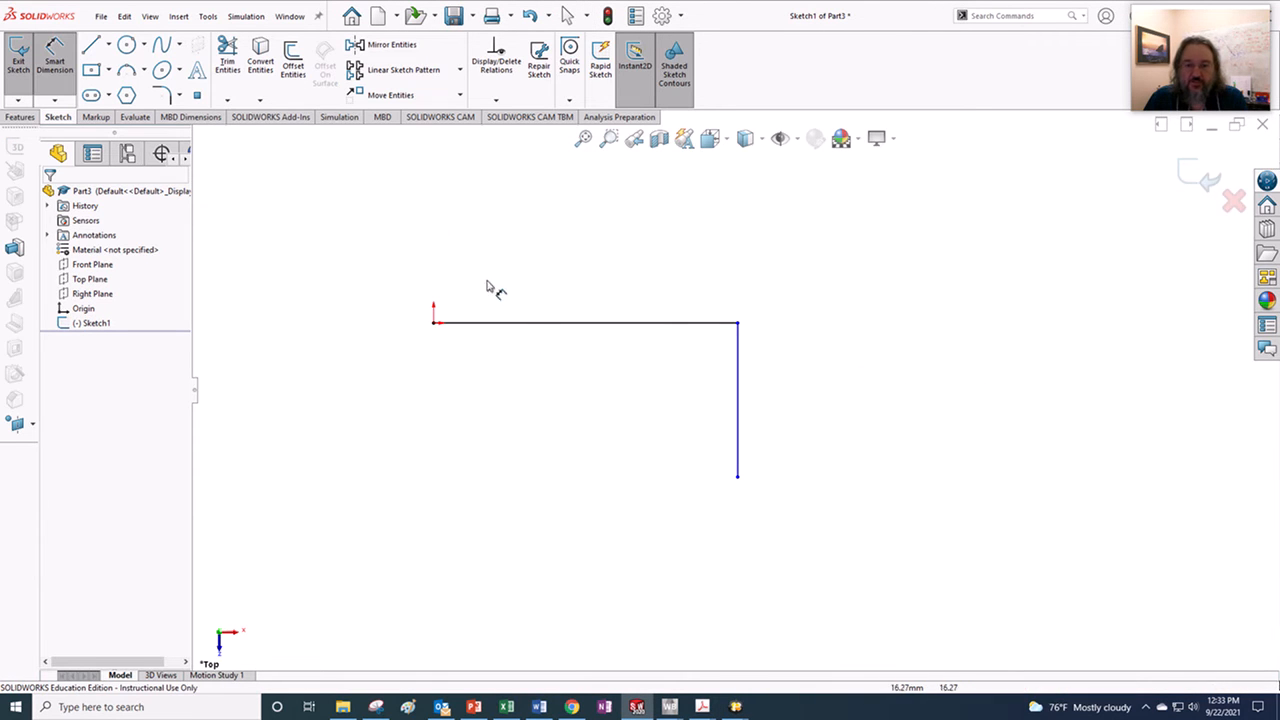
left_click(530, 327)
left_click(561, 255)
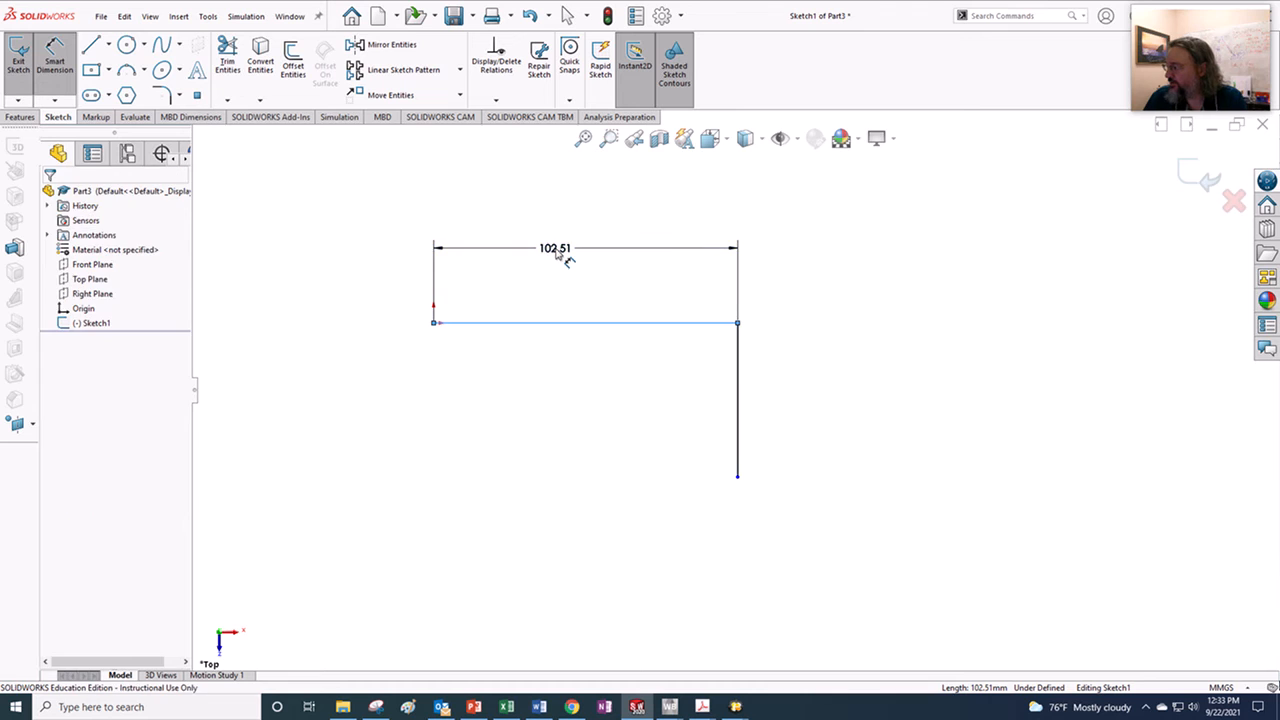
type("500")
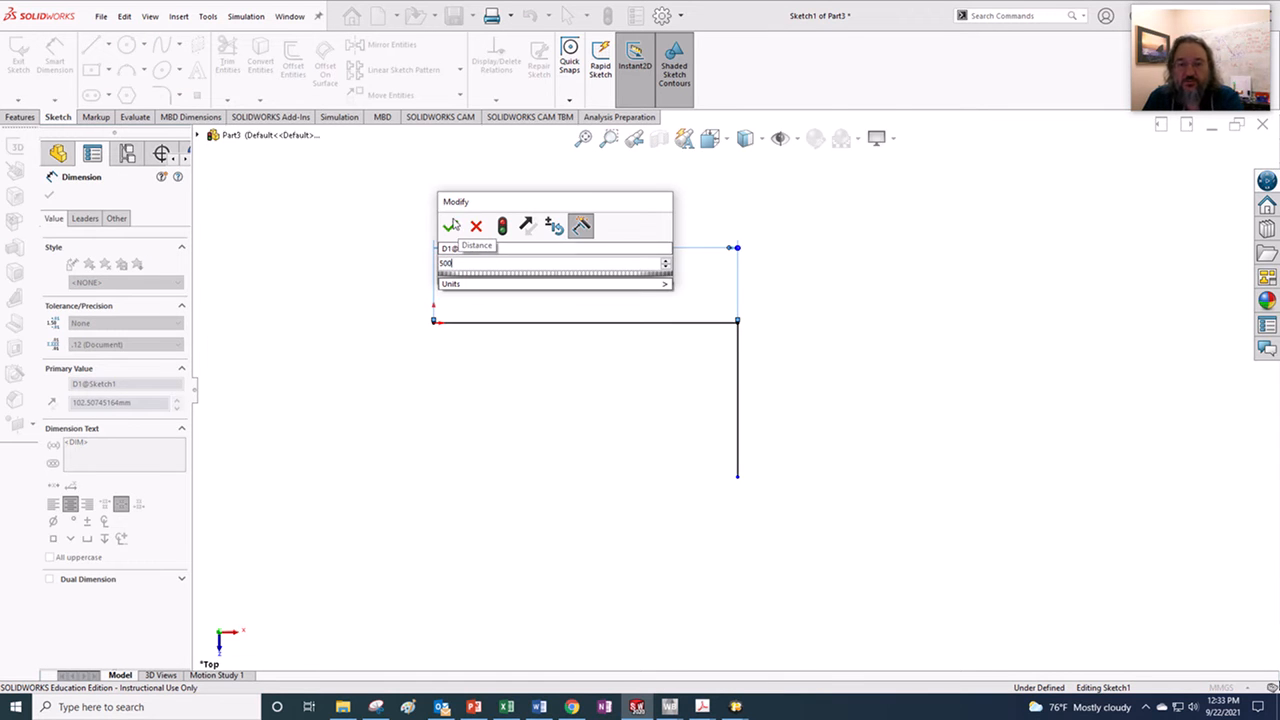
key("Return")
- Dimension the vertical line of the path sketch to 300 mm
left_click(740, 392)
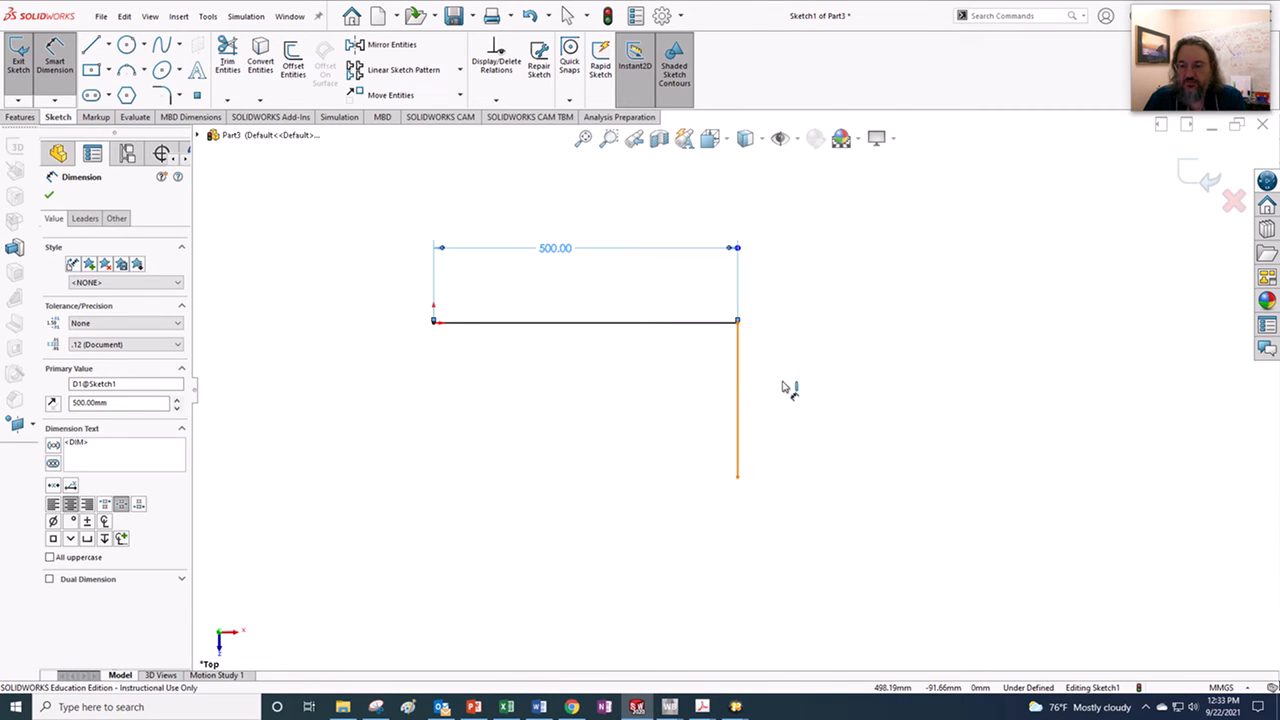
left_click(805, 404)
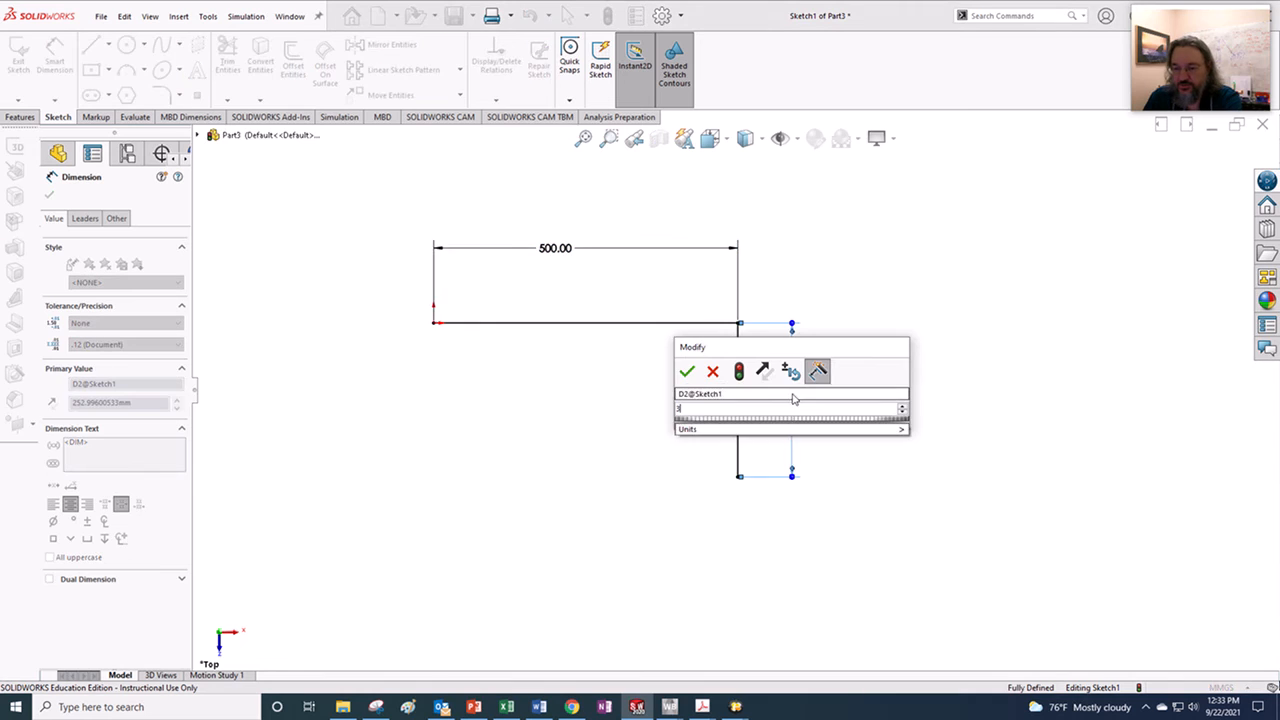
type("300")
key("Return")
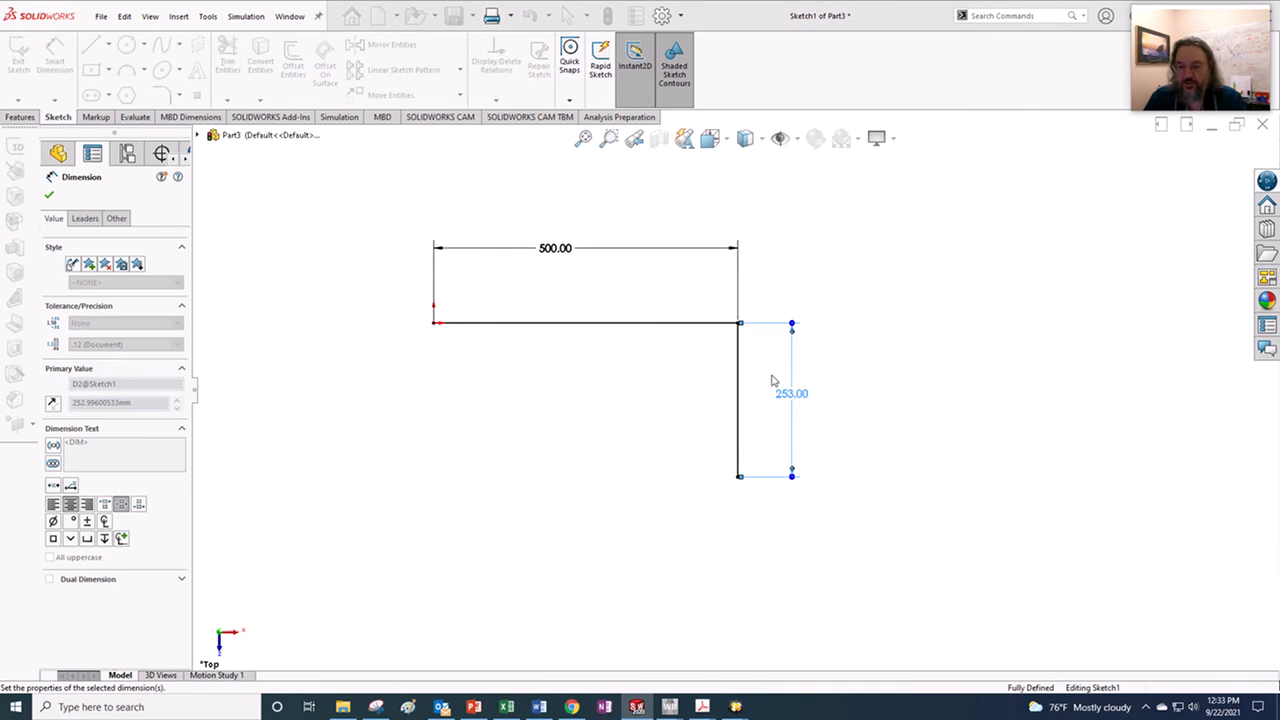
- Round the corner between the two path lines with a 50 mm radius sketch fillet
left_click(163, 96)
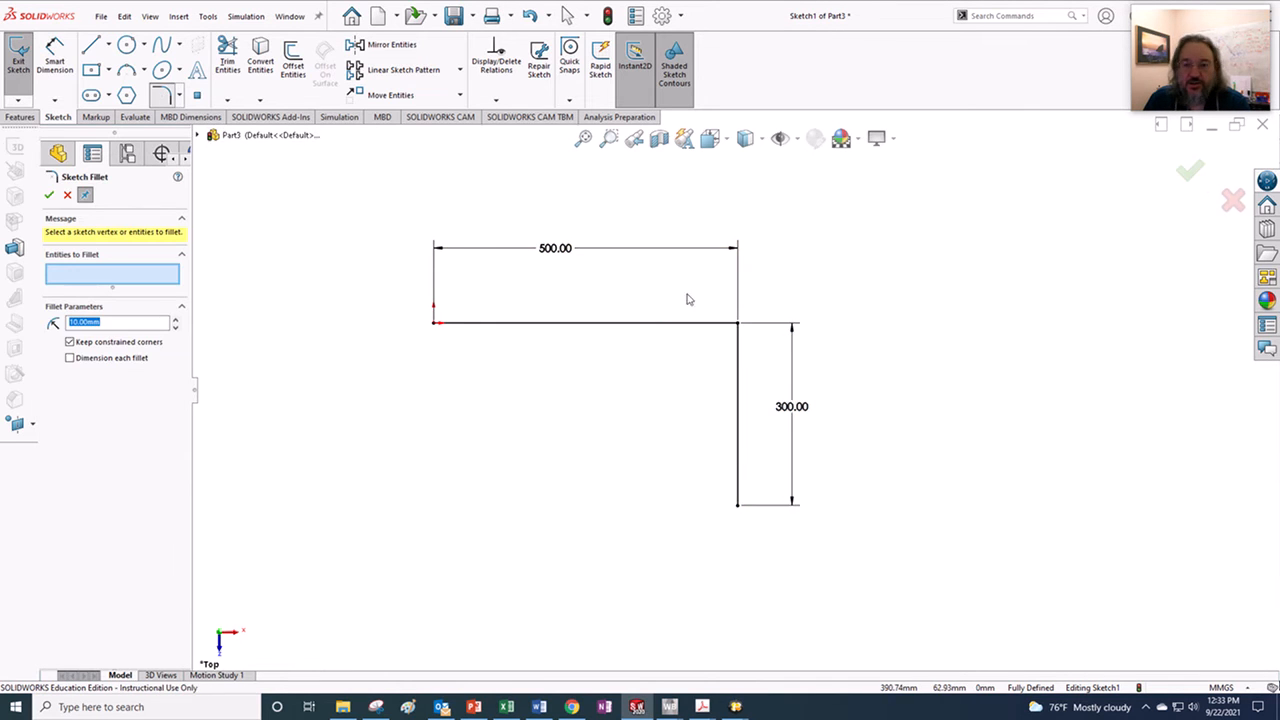
left_click(742, 330)
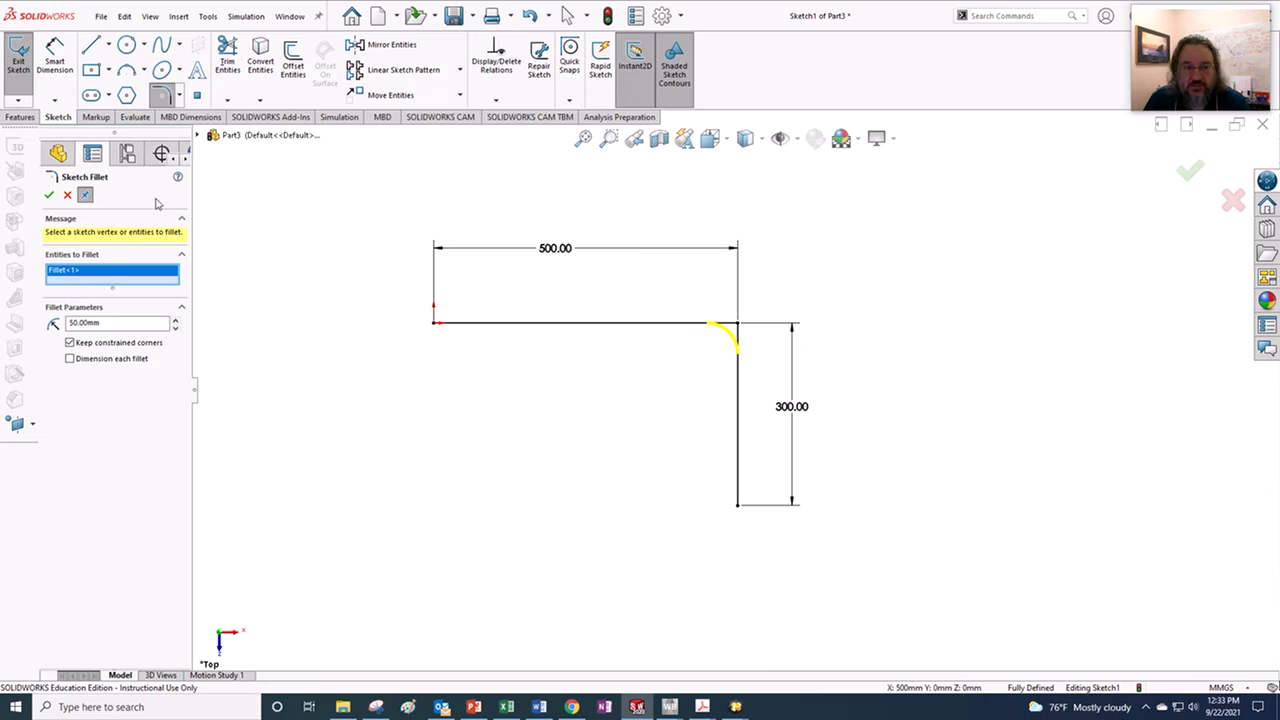
left_click(49, 195)
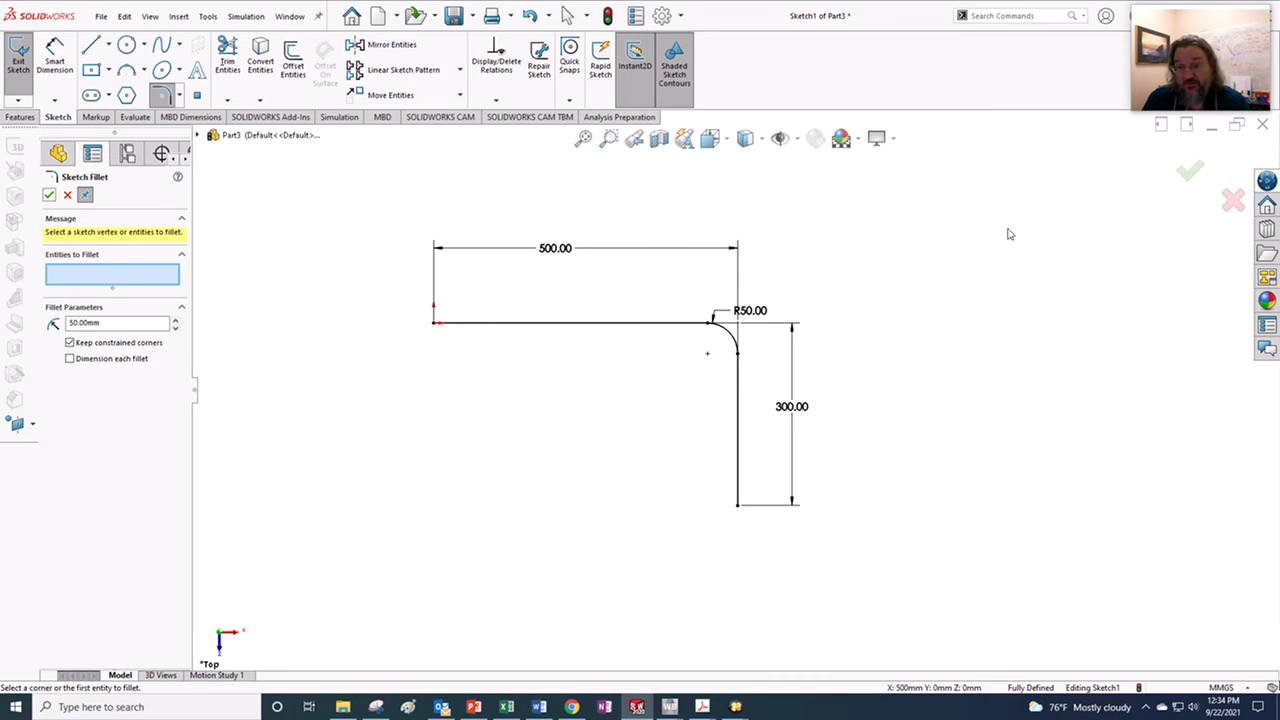
left_click(1190, 174)
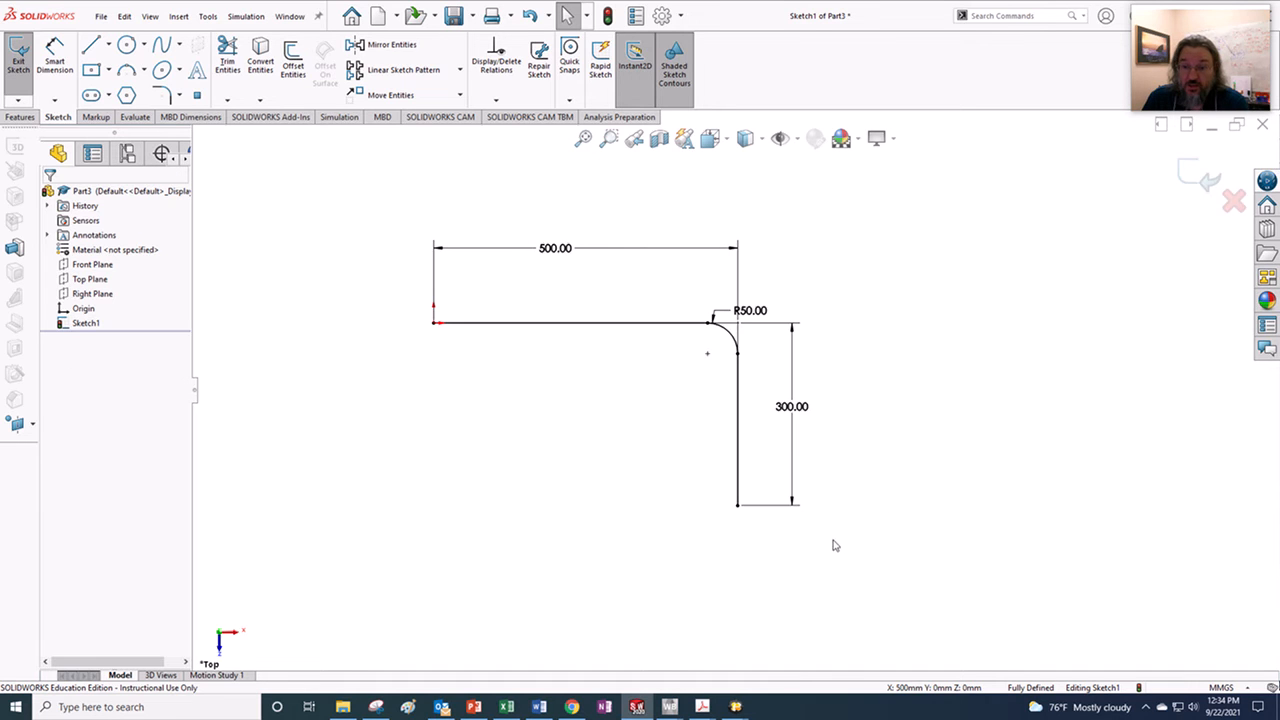
- Select the Right Plane and close the filleted path sketch
mouse_move(832, 543)
middle_mouse_down()
mouse_move(843, 351)
mouse_move(722, 307)
mouse_move(754, 346)
middle_mouse_up()
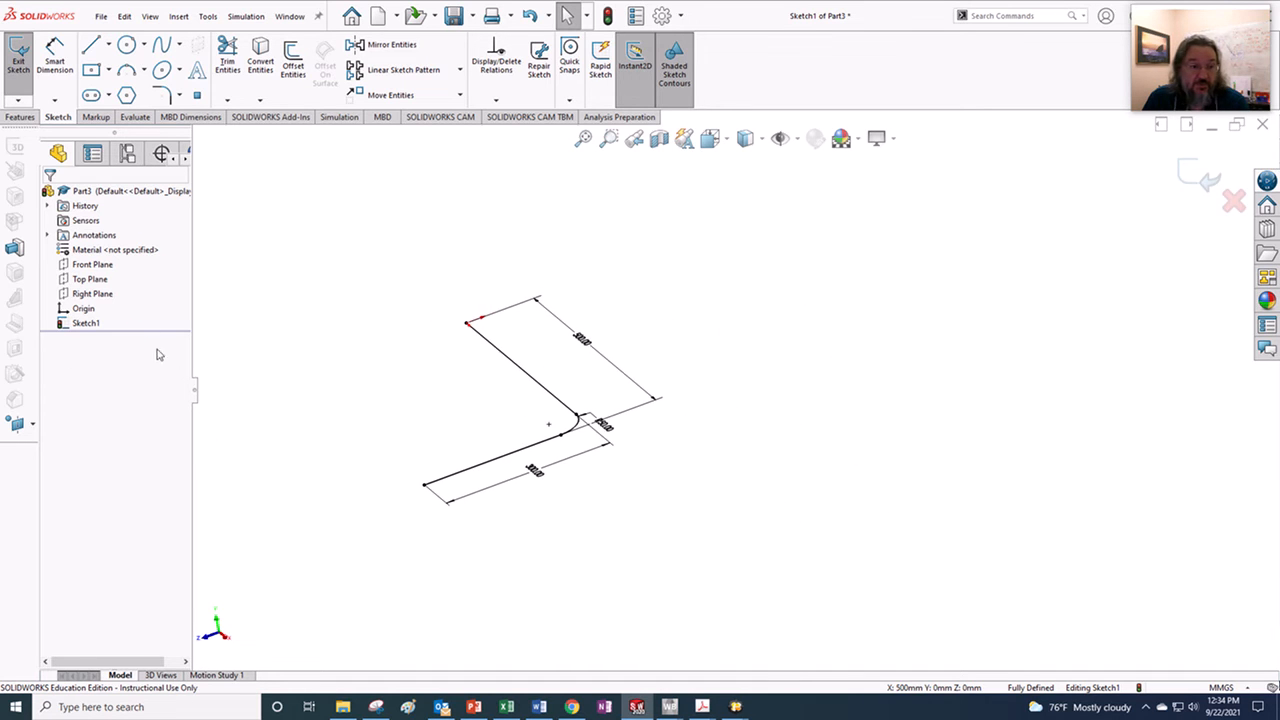
left_click(66, 296)
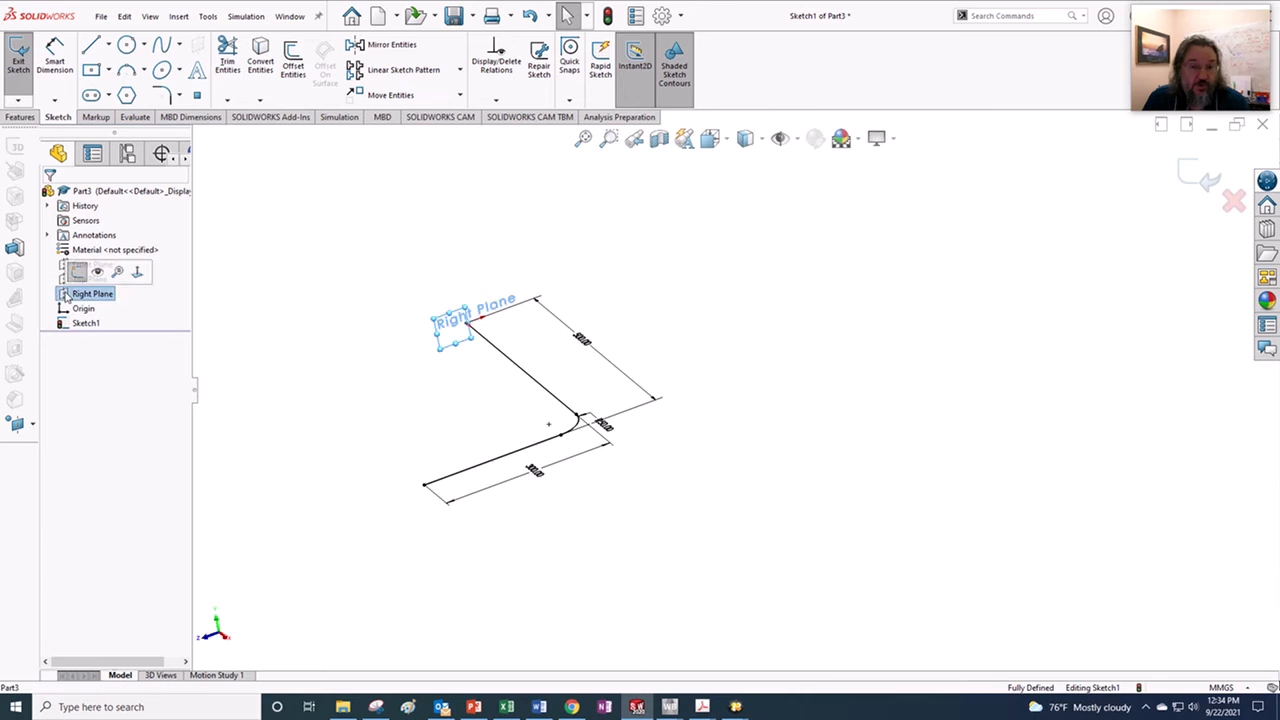
left_click(77, 278)
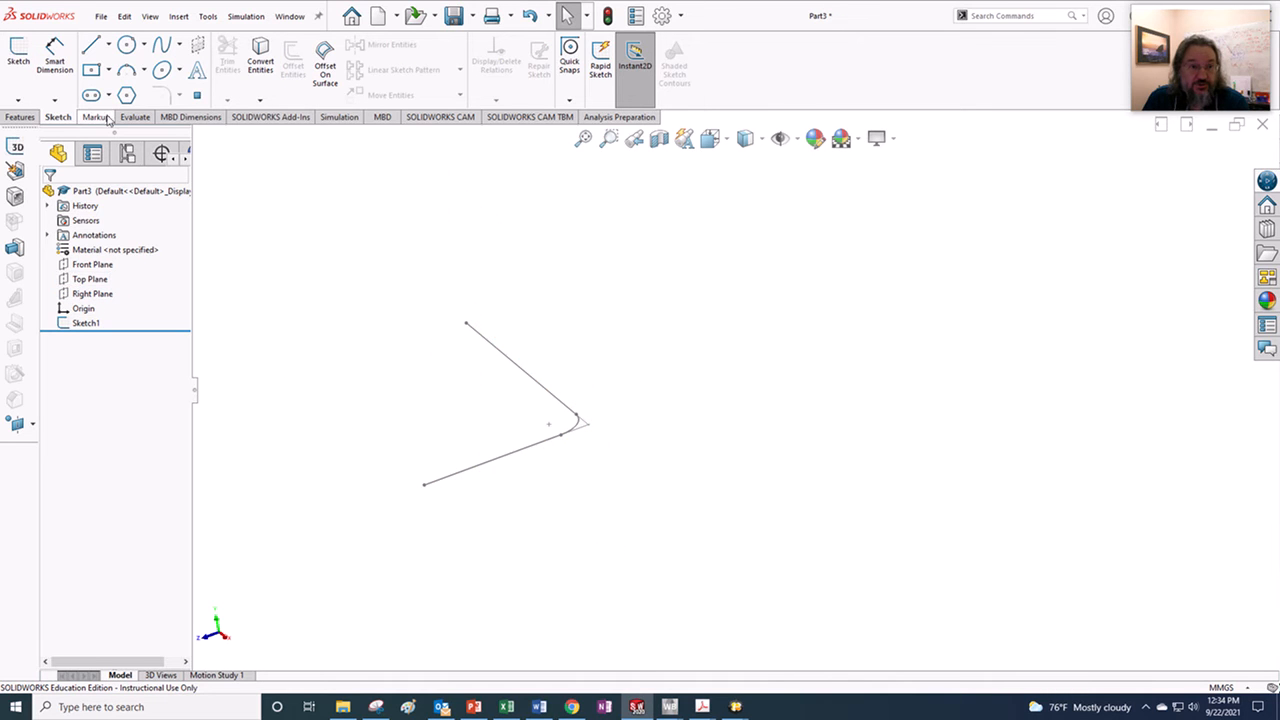
left_click(126, 47)
scroll(471, 336, "down", 2)
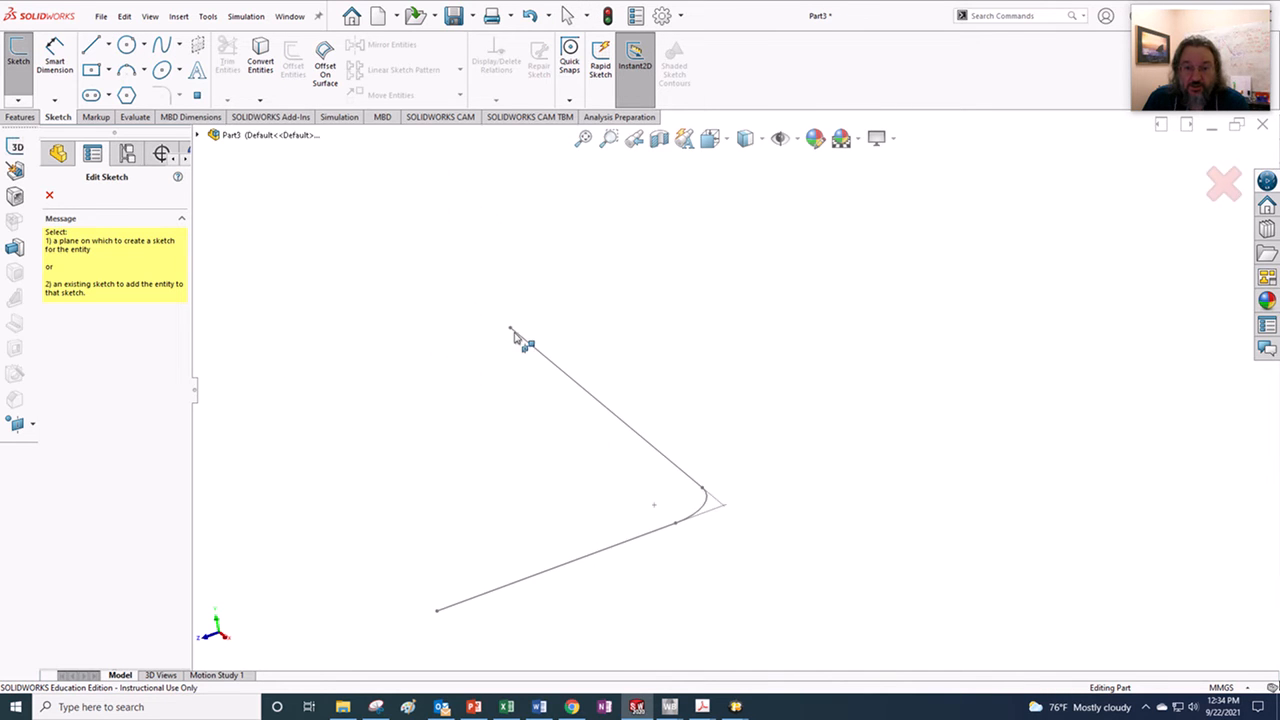
left_click(514, 335)
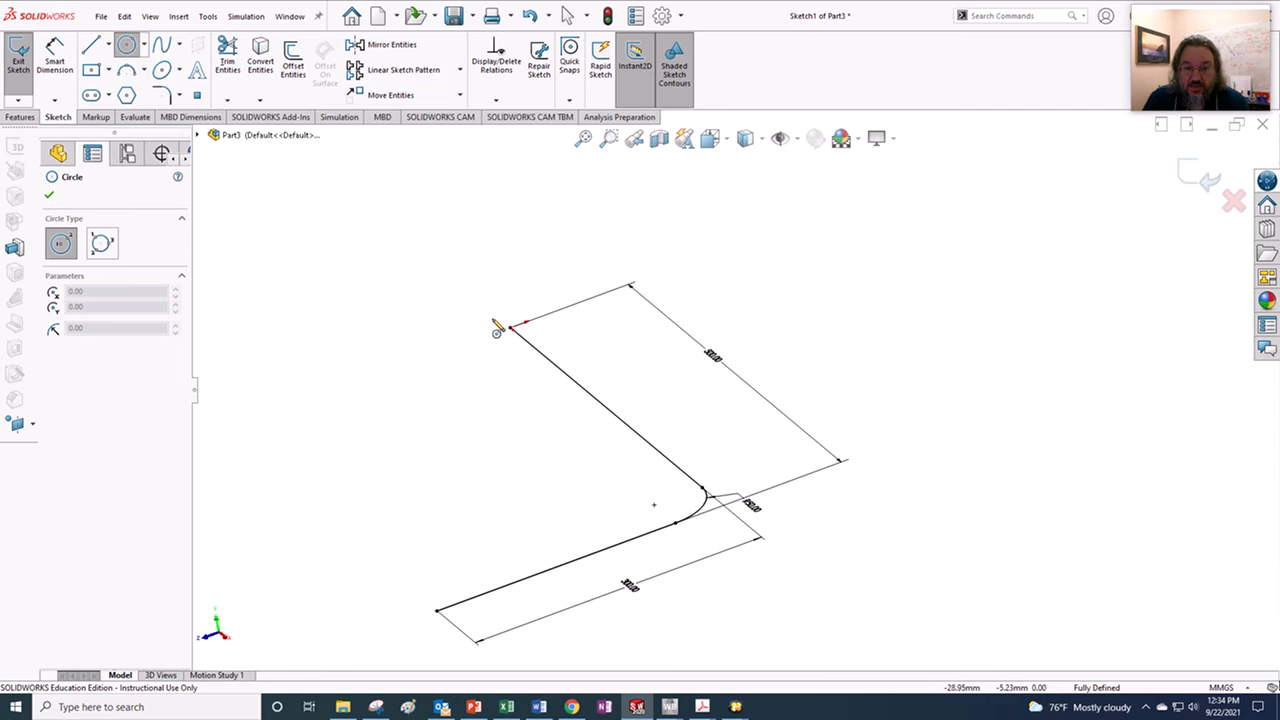
left_click(510, 329)
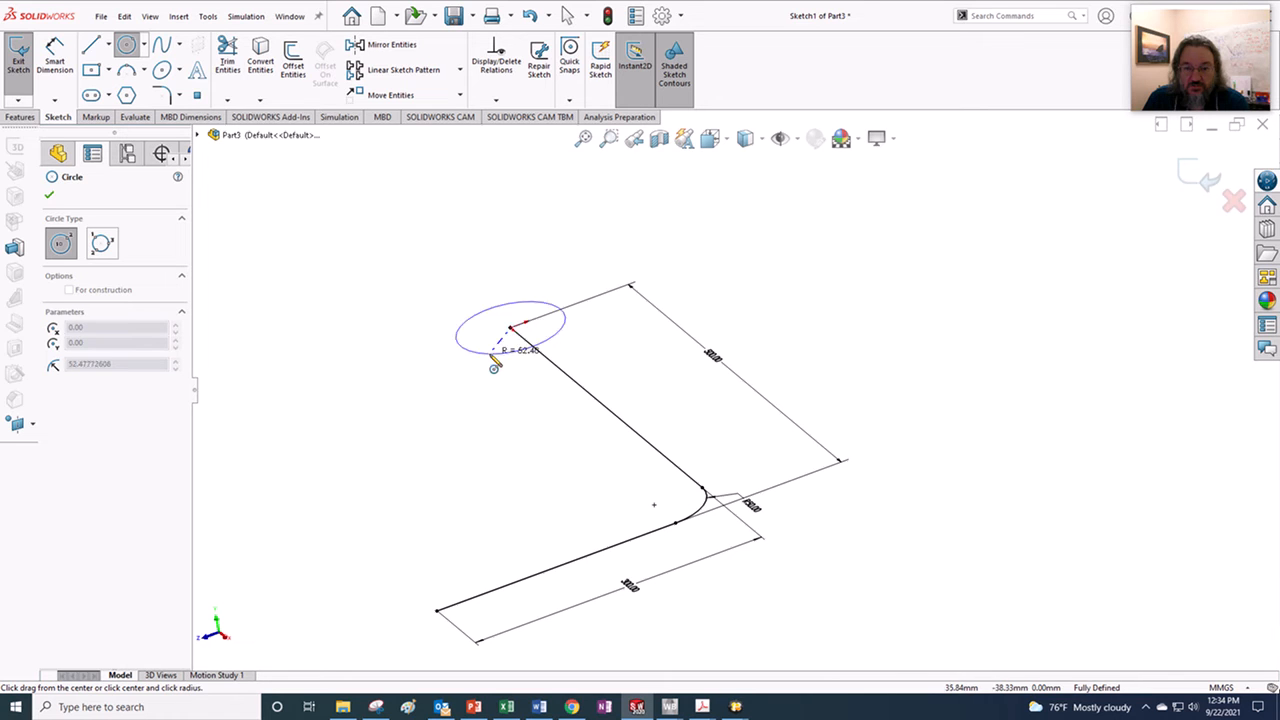
left_click(490, 343)
middle_click_drag(533, 400, 612, 430)
left_click(1234, 201)
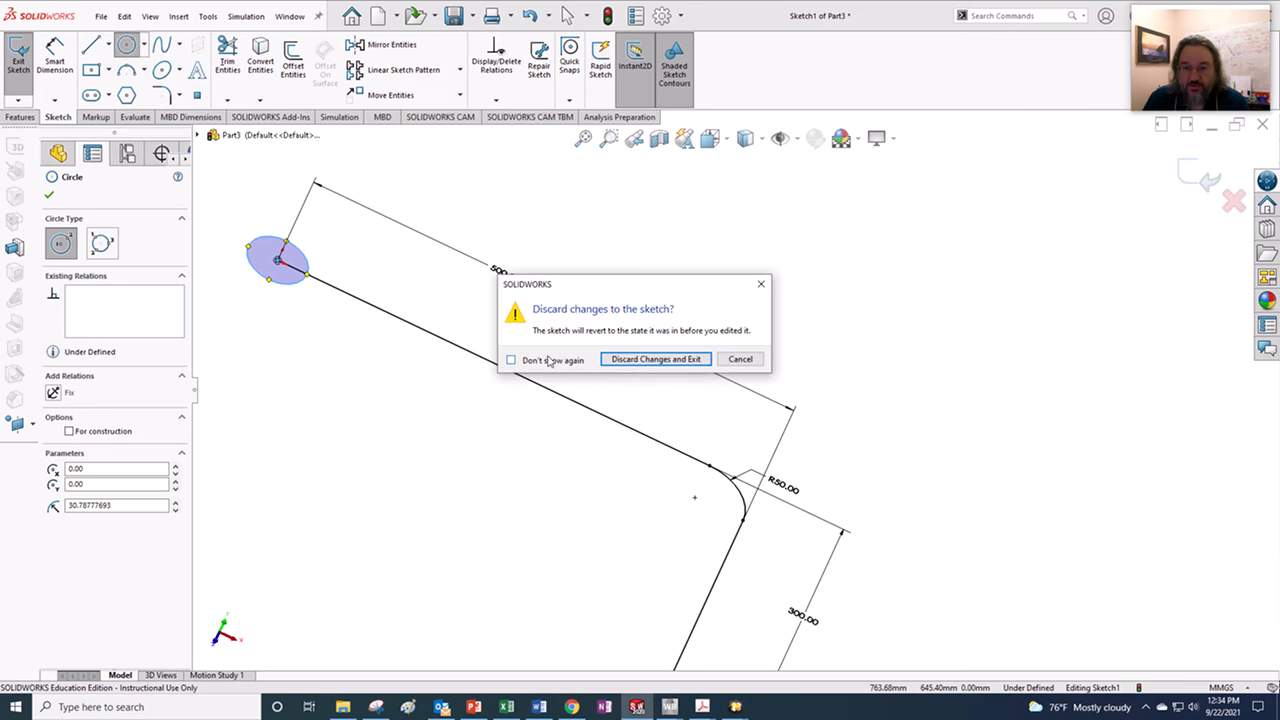
left_click(645, 362)
- Start a new sketch on the Right Plane and draw a circle about 25 mm in diameter centred on the origin
mouse_move(554, 371)
middle_mouse_down()
mouse_move(509, 480)
mouse_move(486, 423)
mouse_move(445, 417)
middle_mouse_up()
left_click(92, 293)
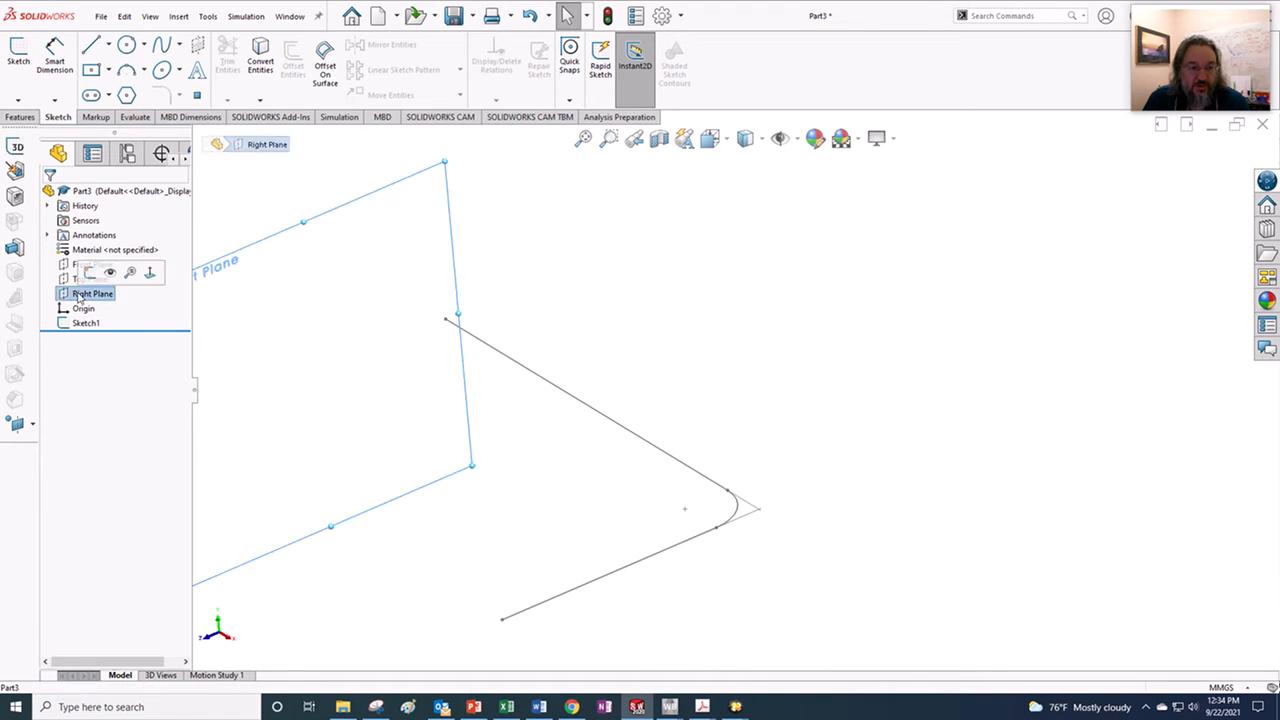
left_click(18, 55)
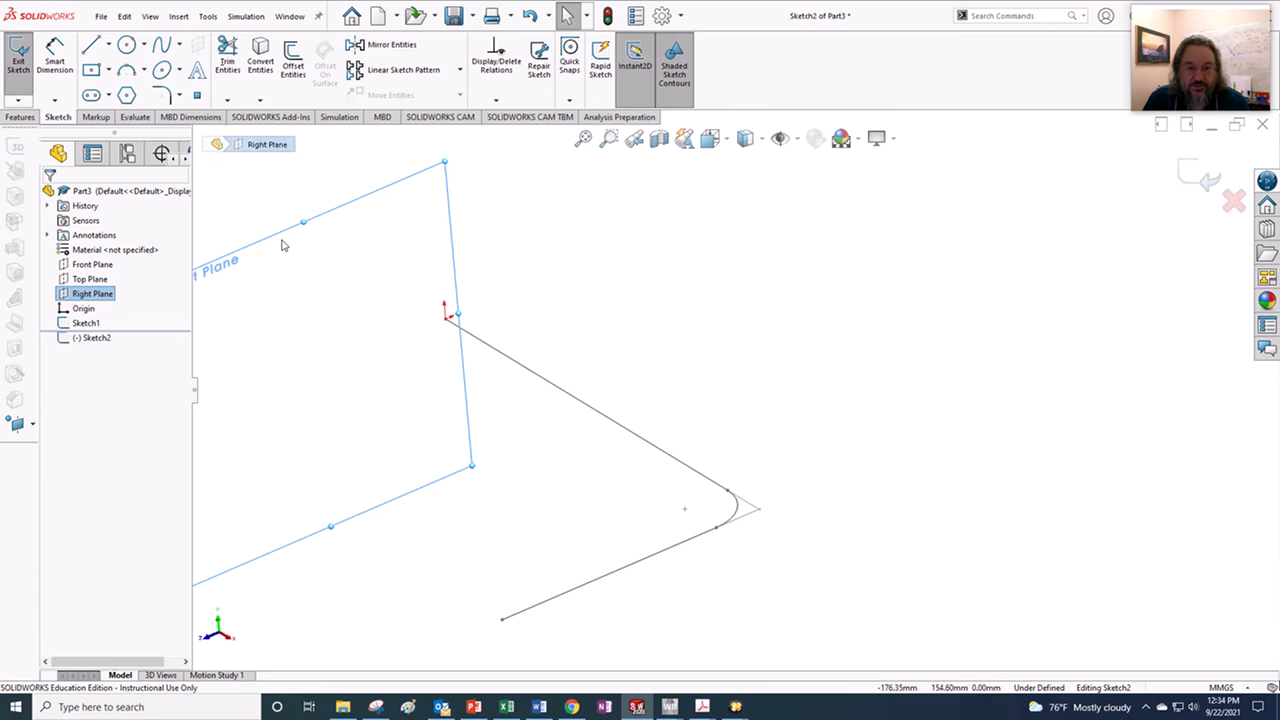
left_click(126, 46)
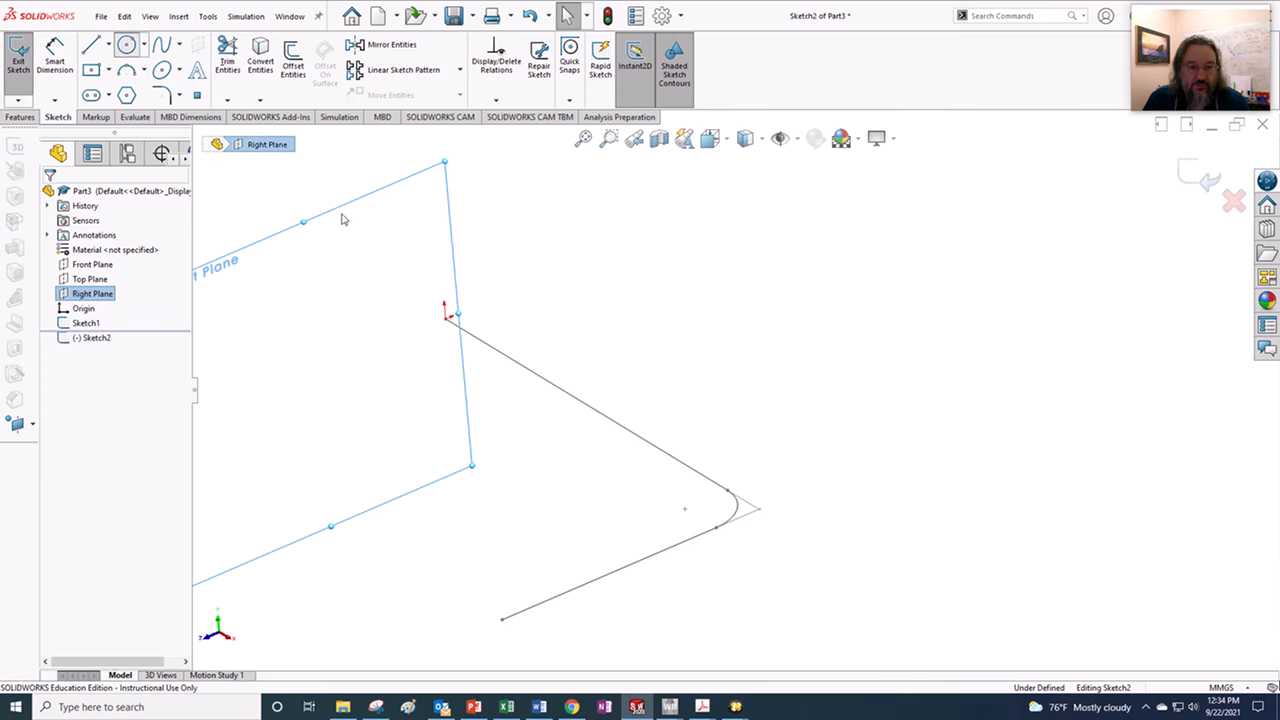
left_click(446, 315)
left_click(452, 318)
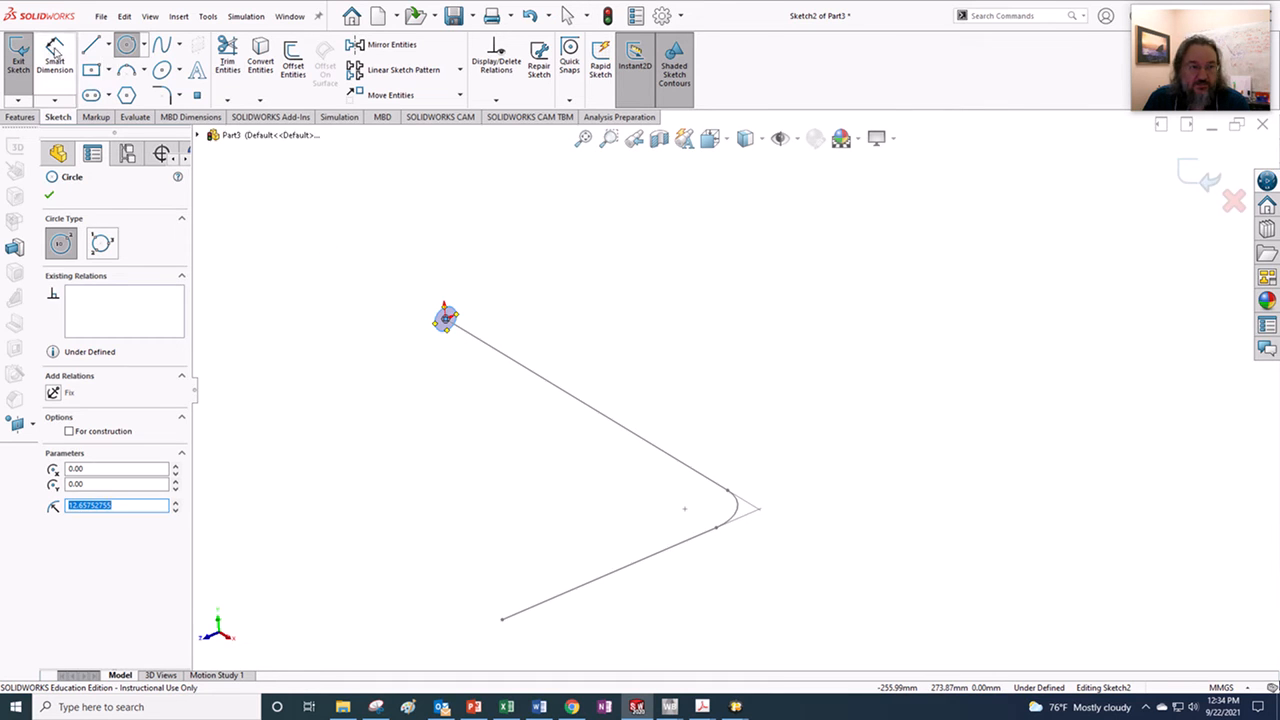
key("Escape")
- Dimension the circle's diameter to 10 mm and close the profile sketch
left_click(458, 318)
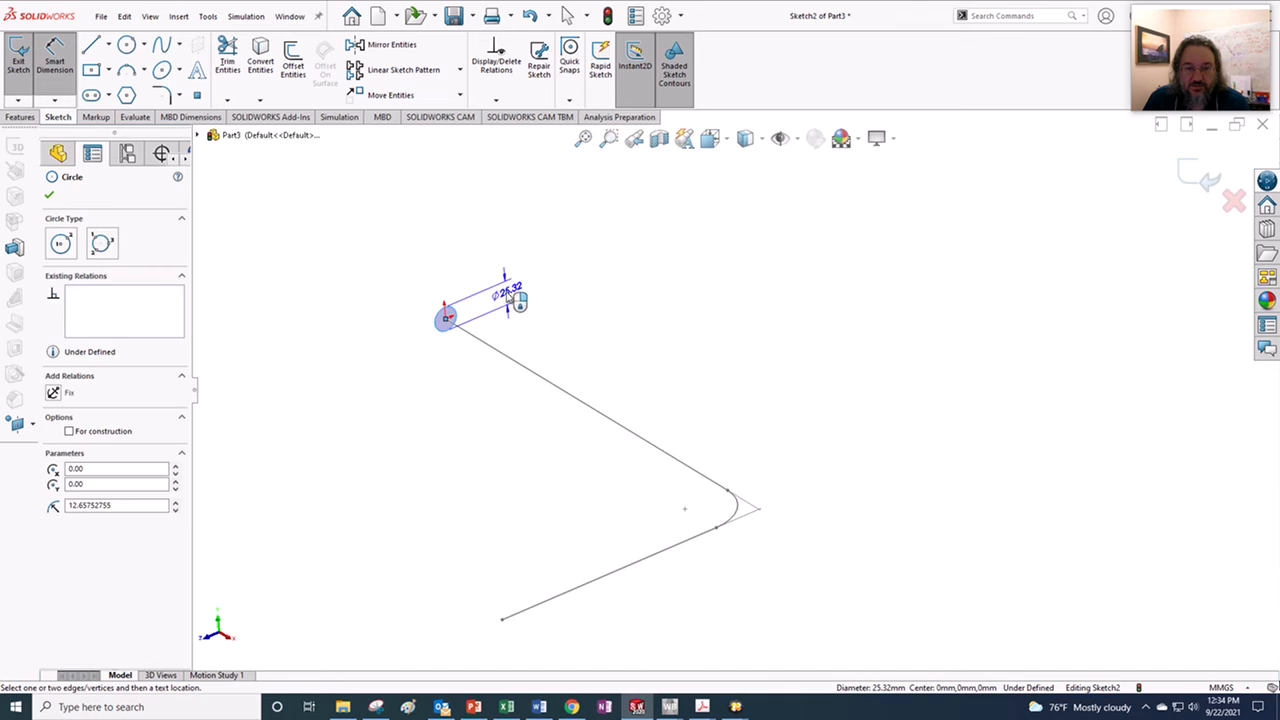
left_click(515, 293)
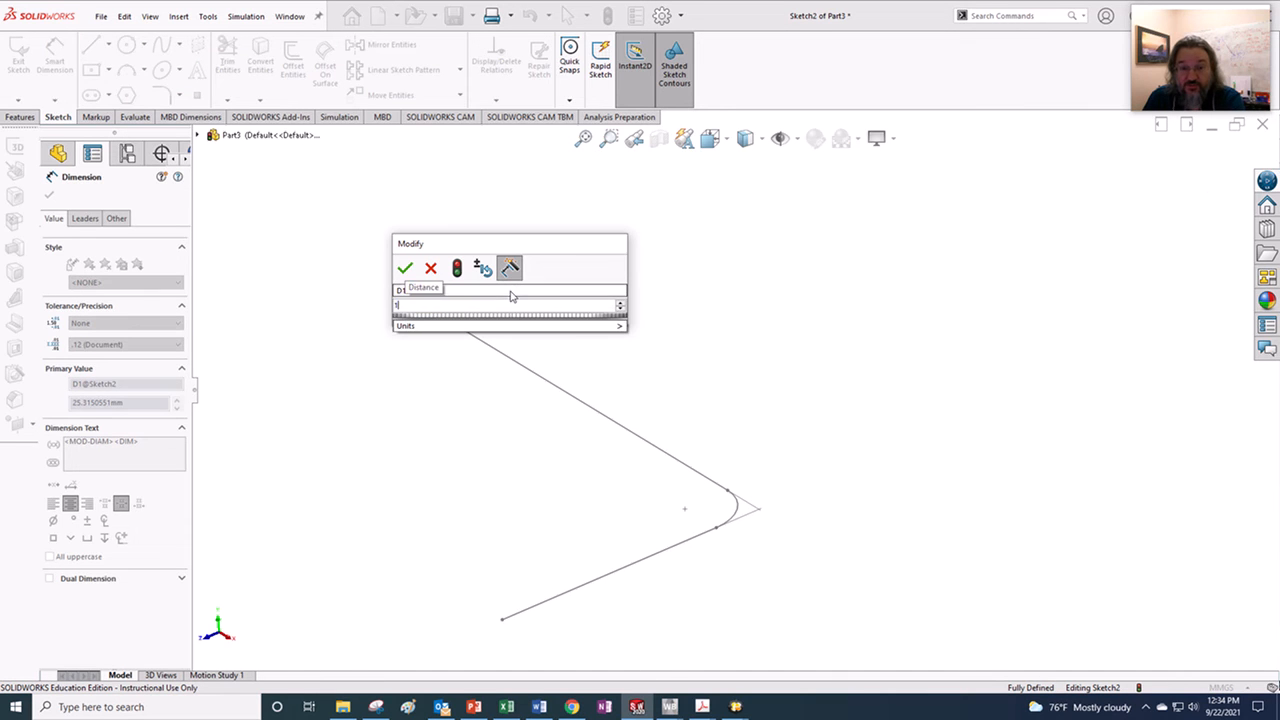
type("10")
key("Return")
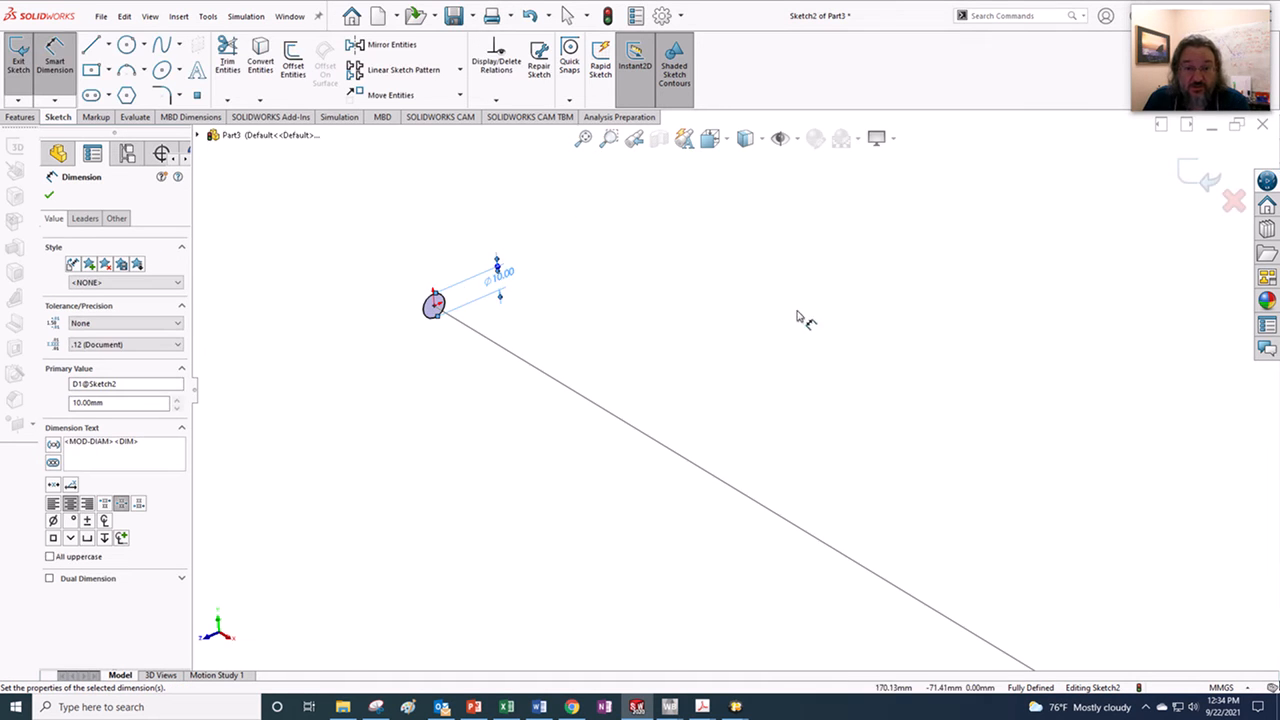
scroll(962, 314, "up", 2)
scroll(886, 524, "up", 3)
scroll(803, 503, "down", 2)
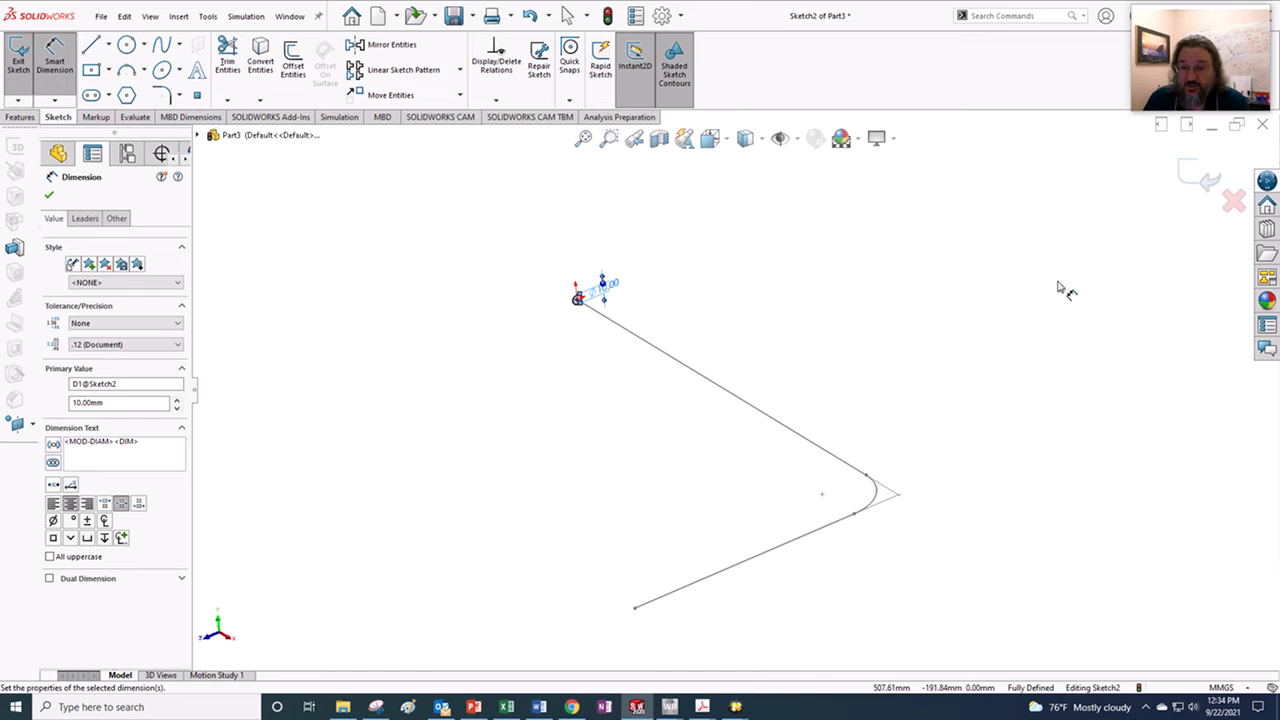
left_click(1205, 180)
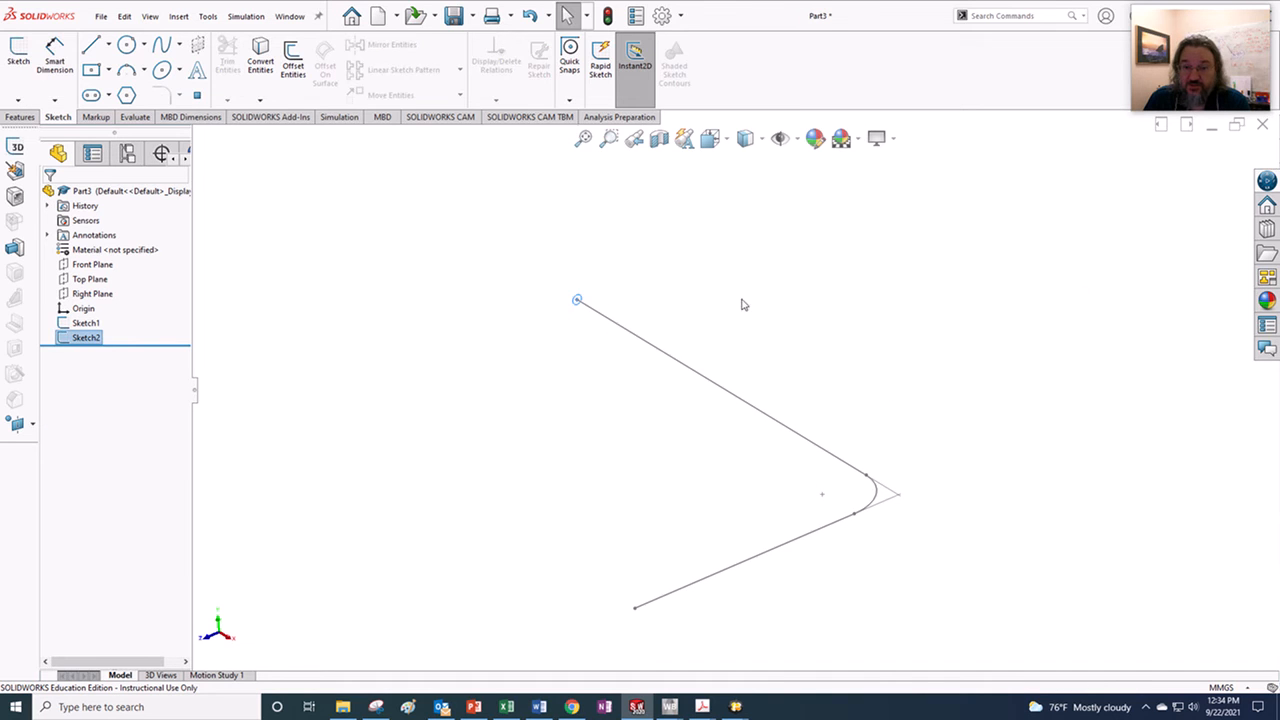
- Create a Swept Boss/Base with the circle sketch as profile and the filleted L-shaped sketch as path
left_click(21, 118)
left_click(128, 44)
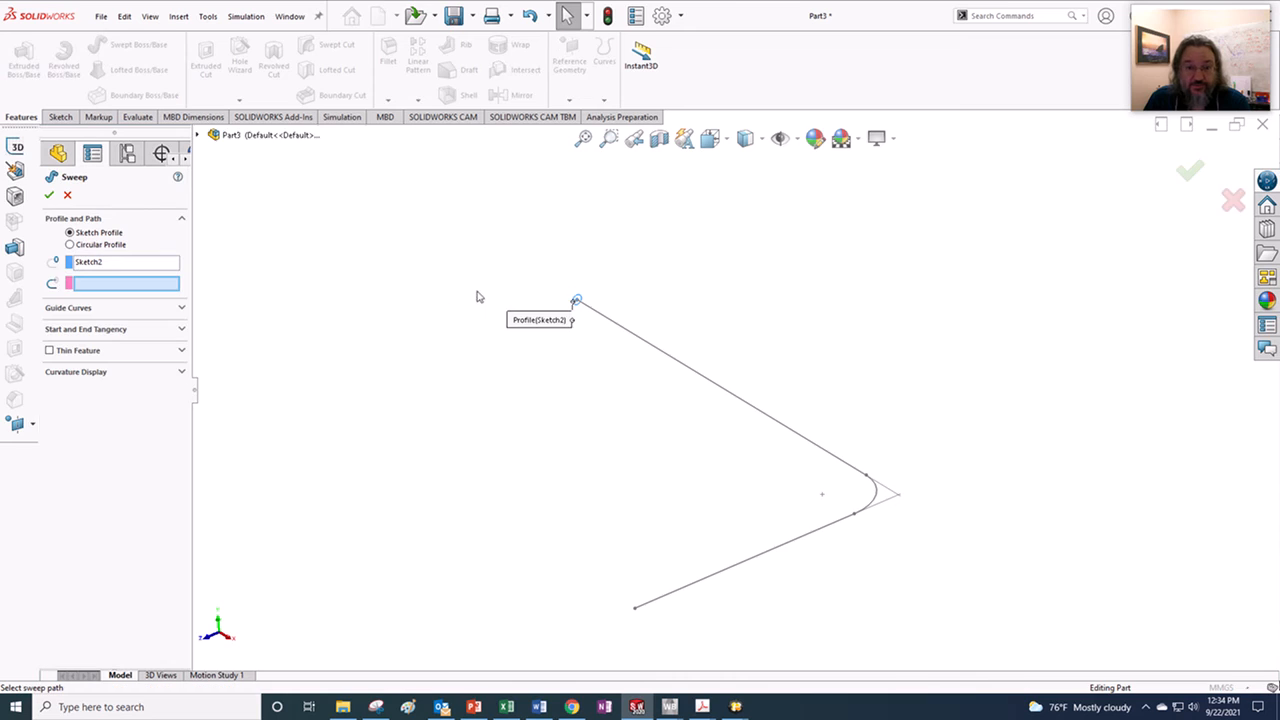
left_click(197, 135)
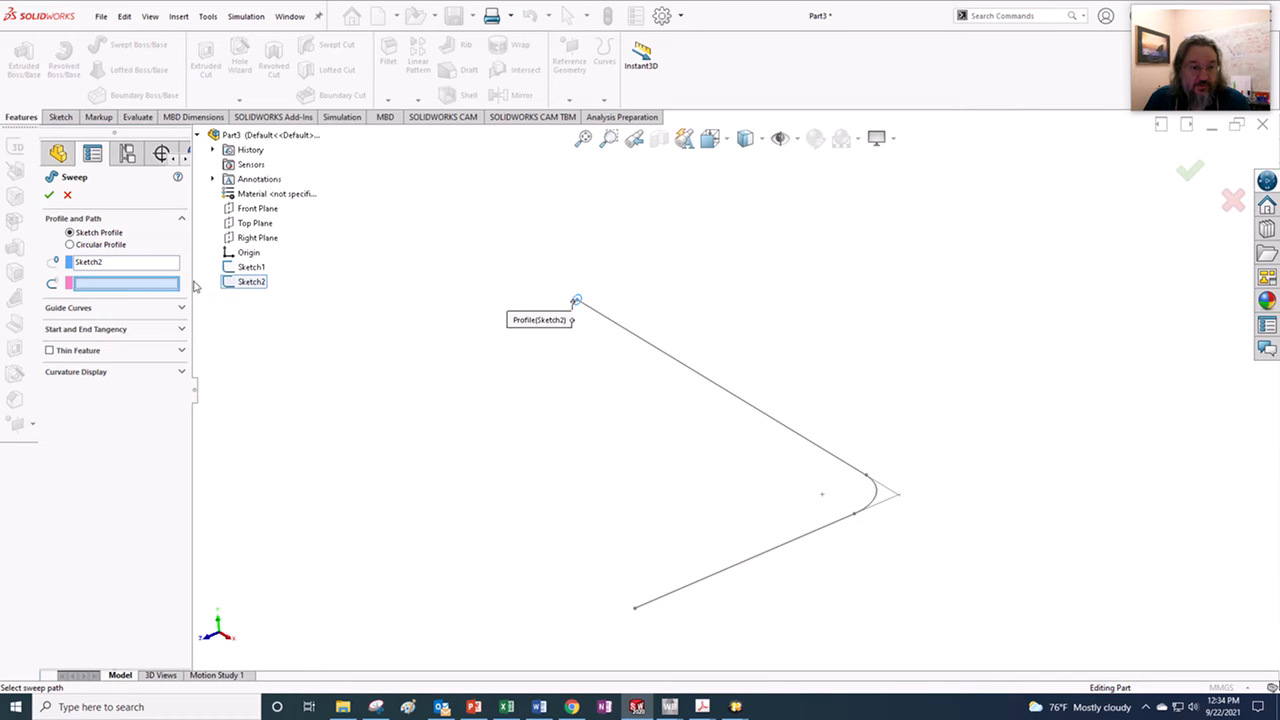
left_click(250, 267)
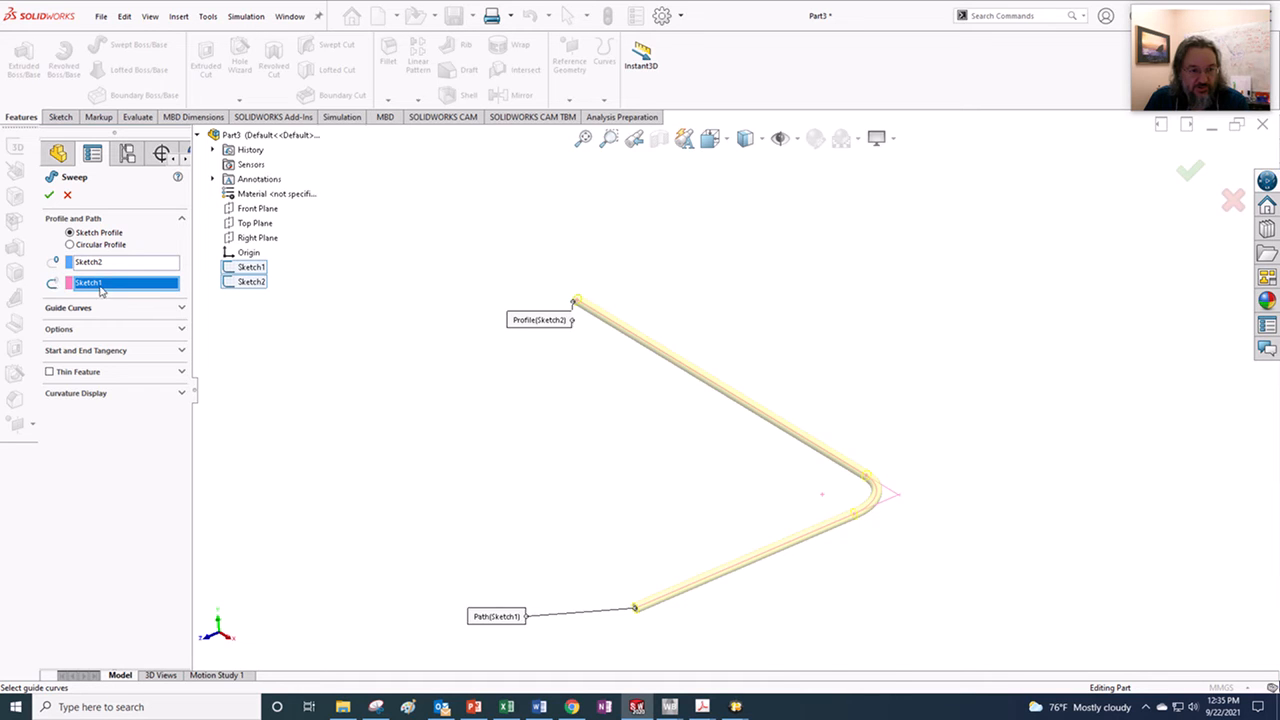
left_click(49, 195)
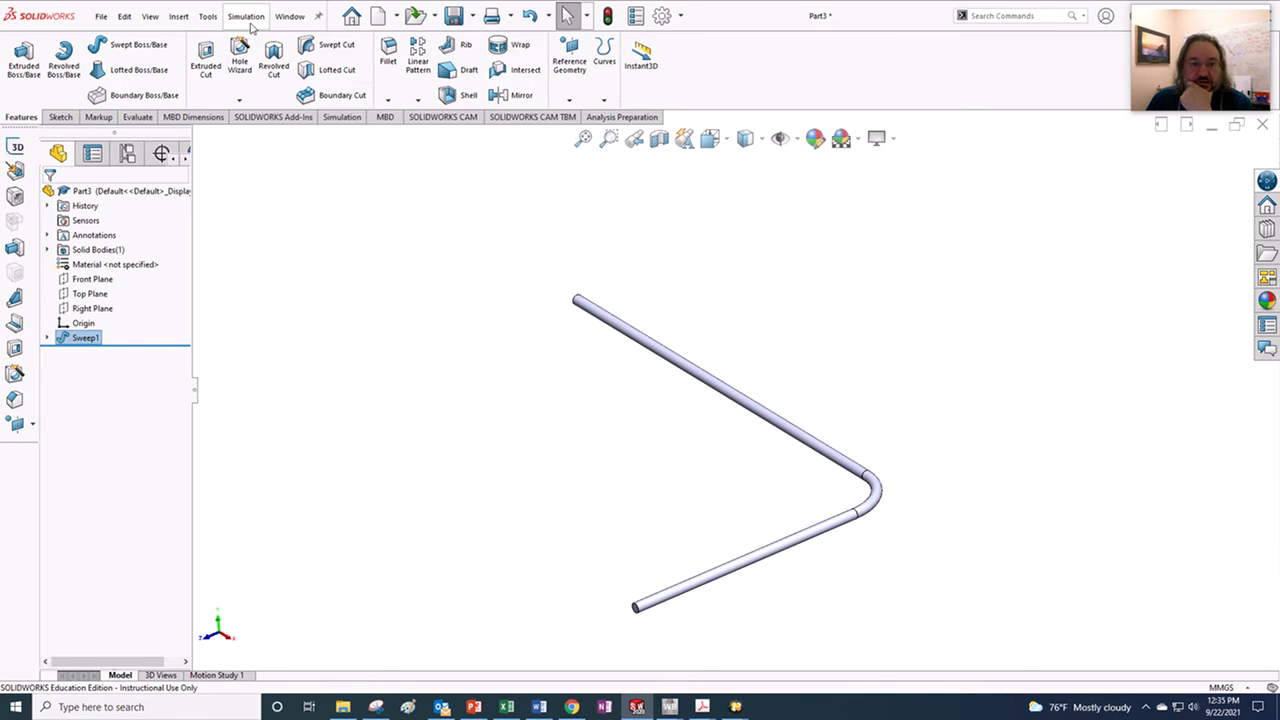
- Check the add-ins list for SOLIDWORKS Simulation and leave it without changes
left_click(680, 17)
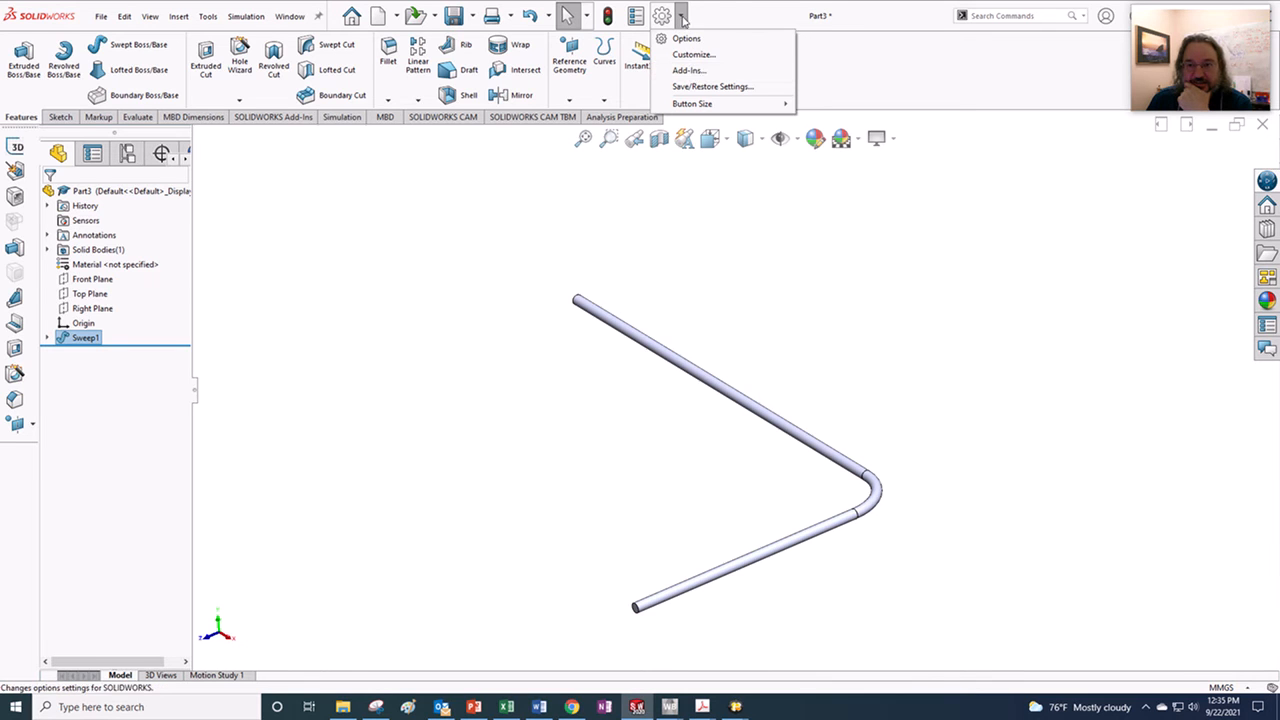
left_click(688, 71)
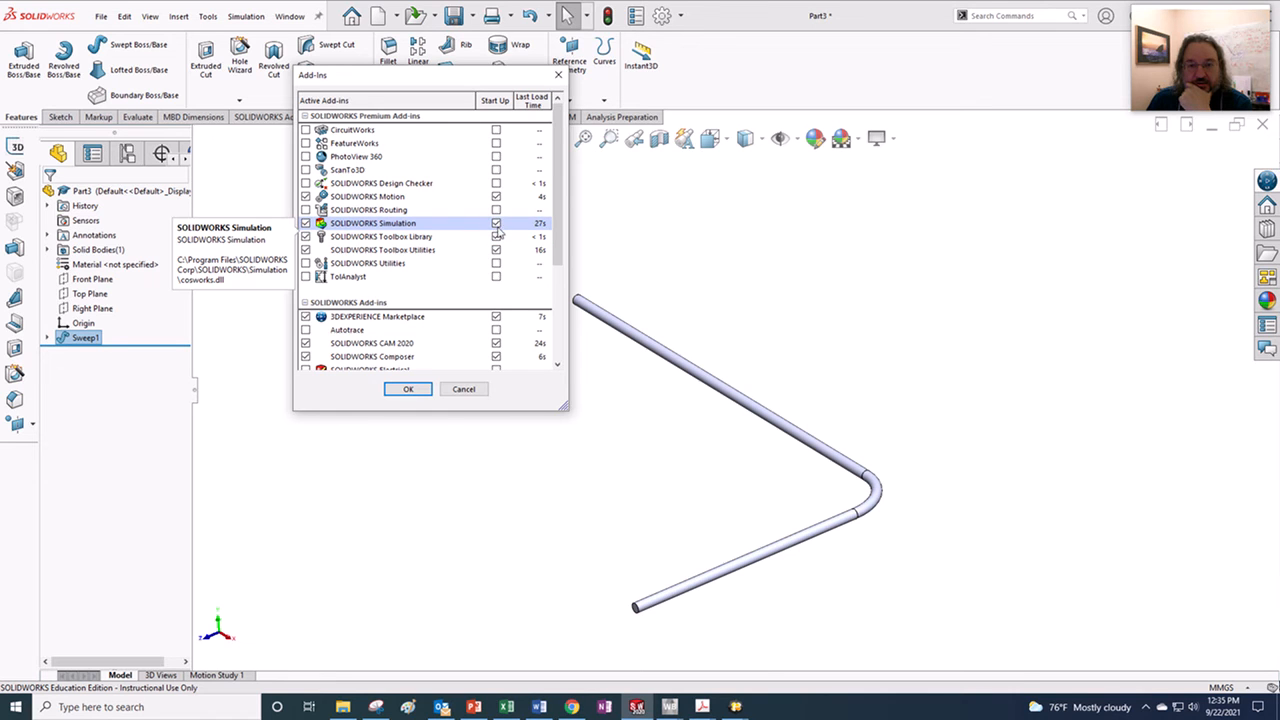
left_click(484, 389)
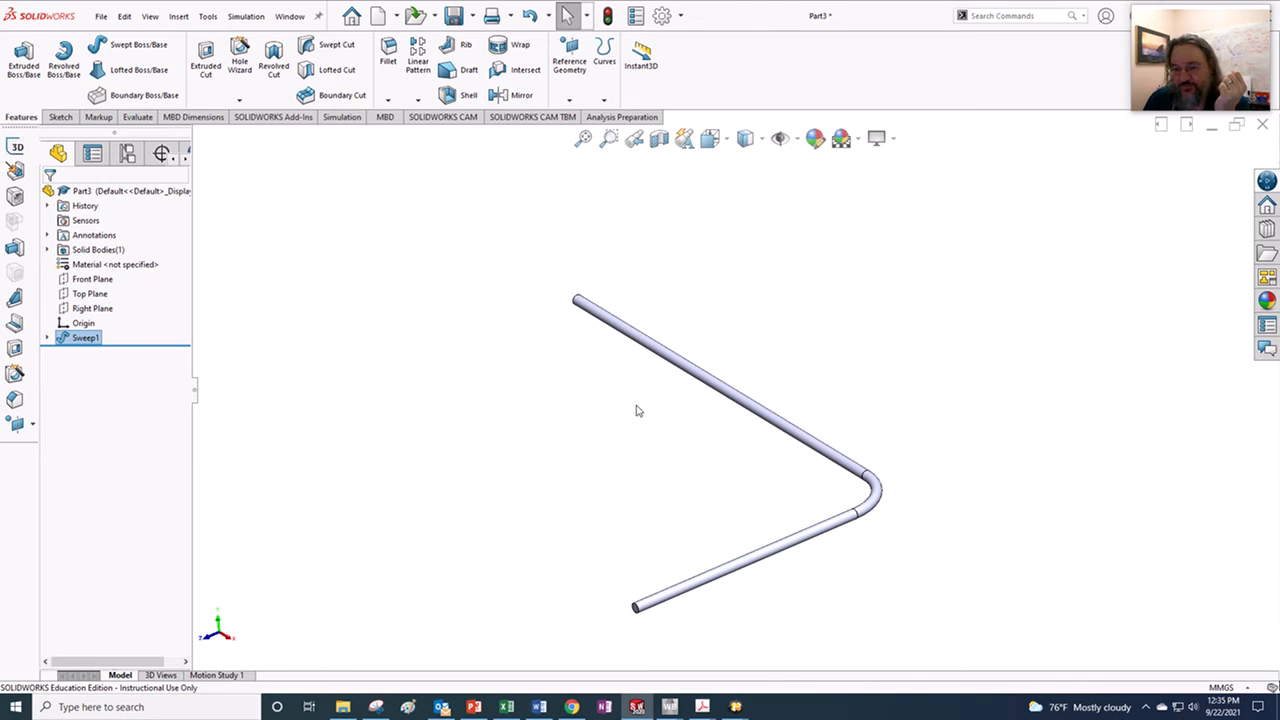
- Review the available simulation study types and create a new Static study named Static 1
left_click(340, 118)
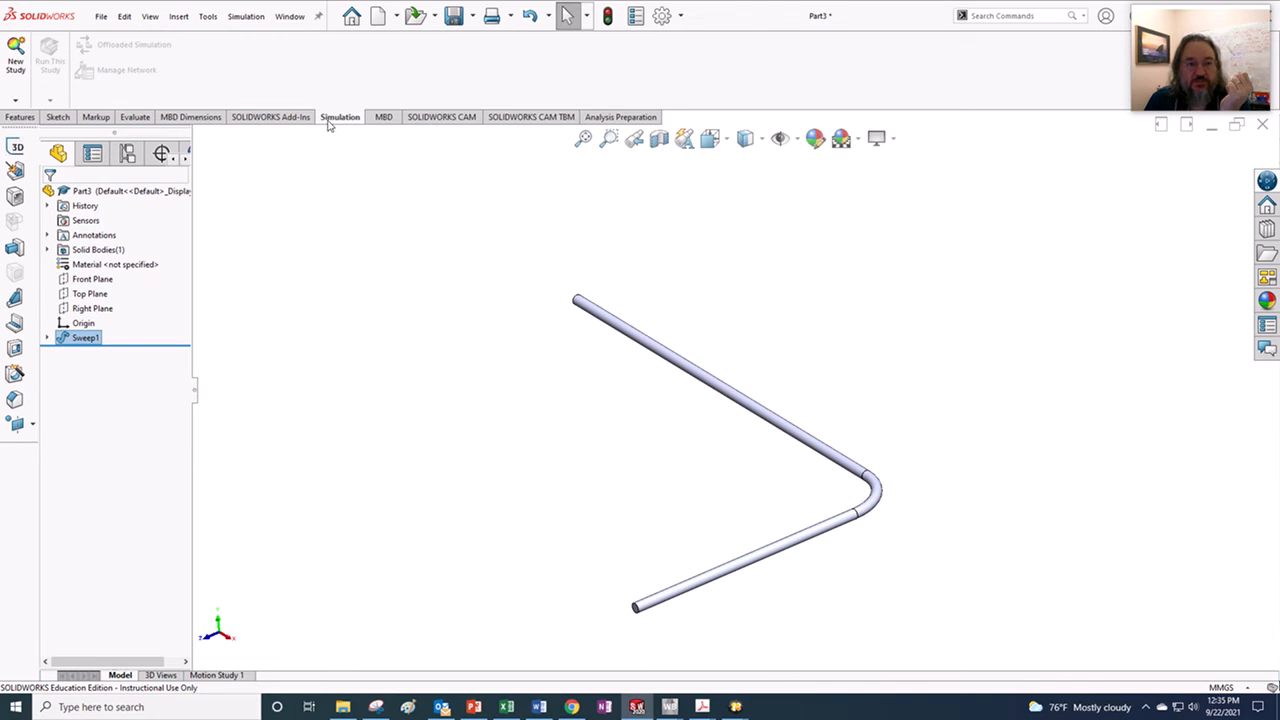
left_click(17, 99)
left_click(15, 78)
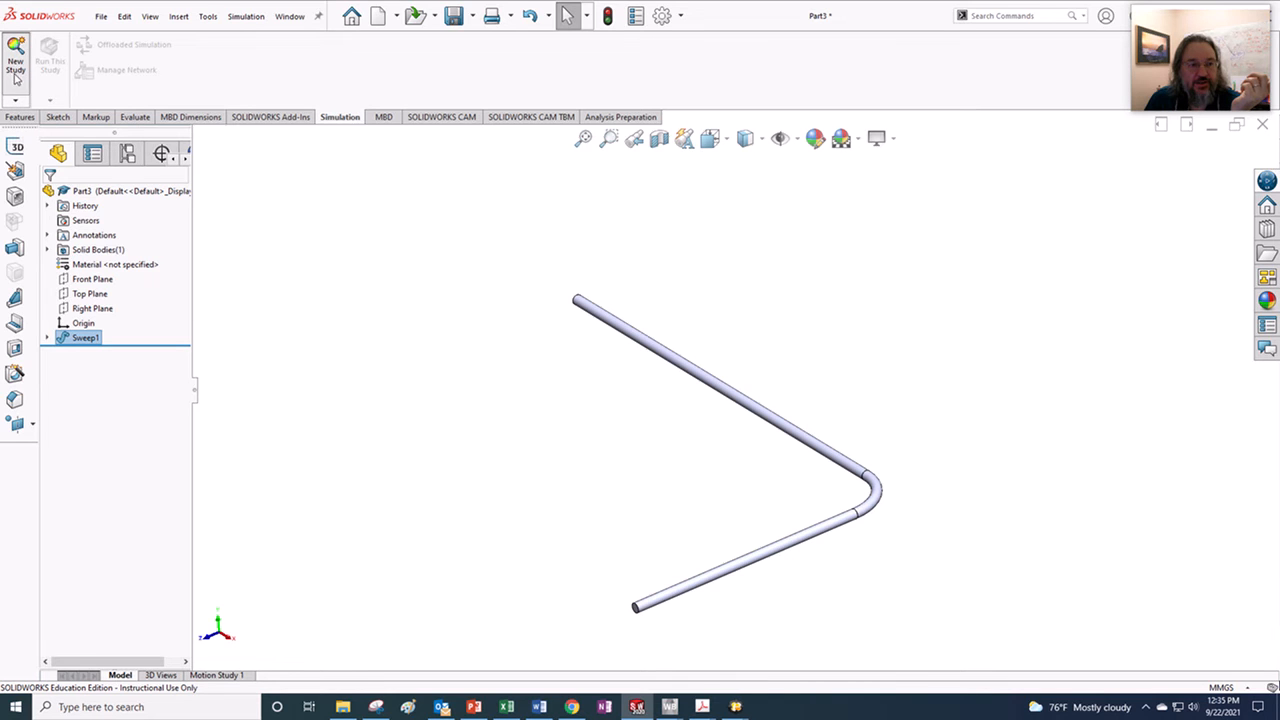
scroll(91, 412, "down", 2)
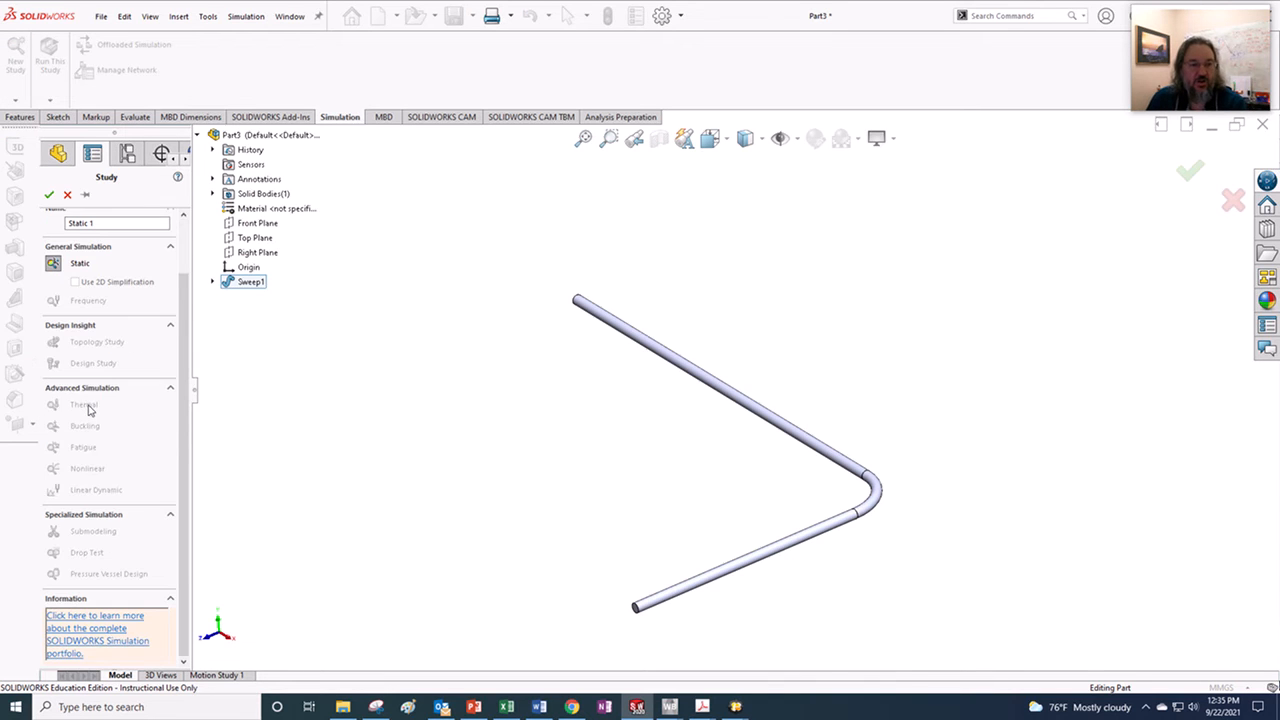
scroll(77, 507, "up", 2)
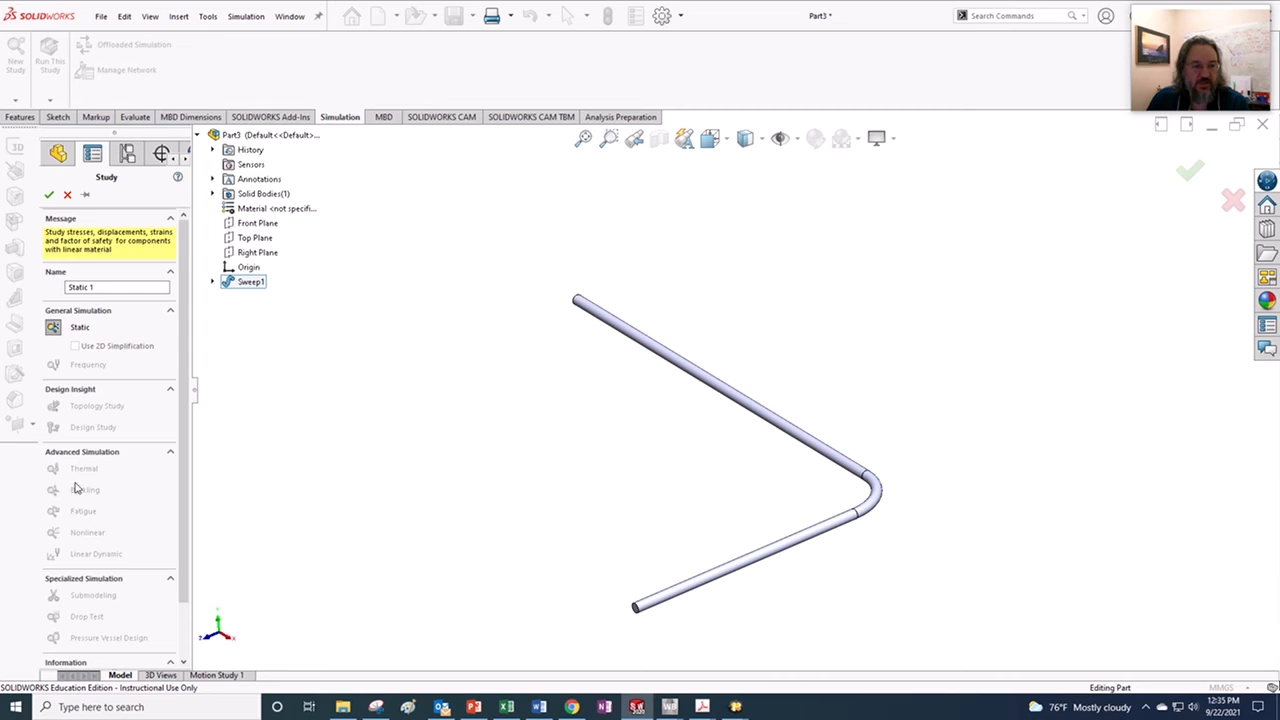
scroll(77, 487, "down", 2)
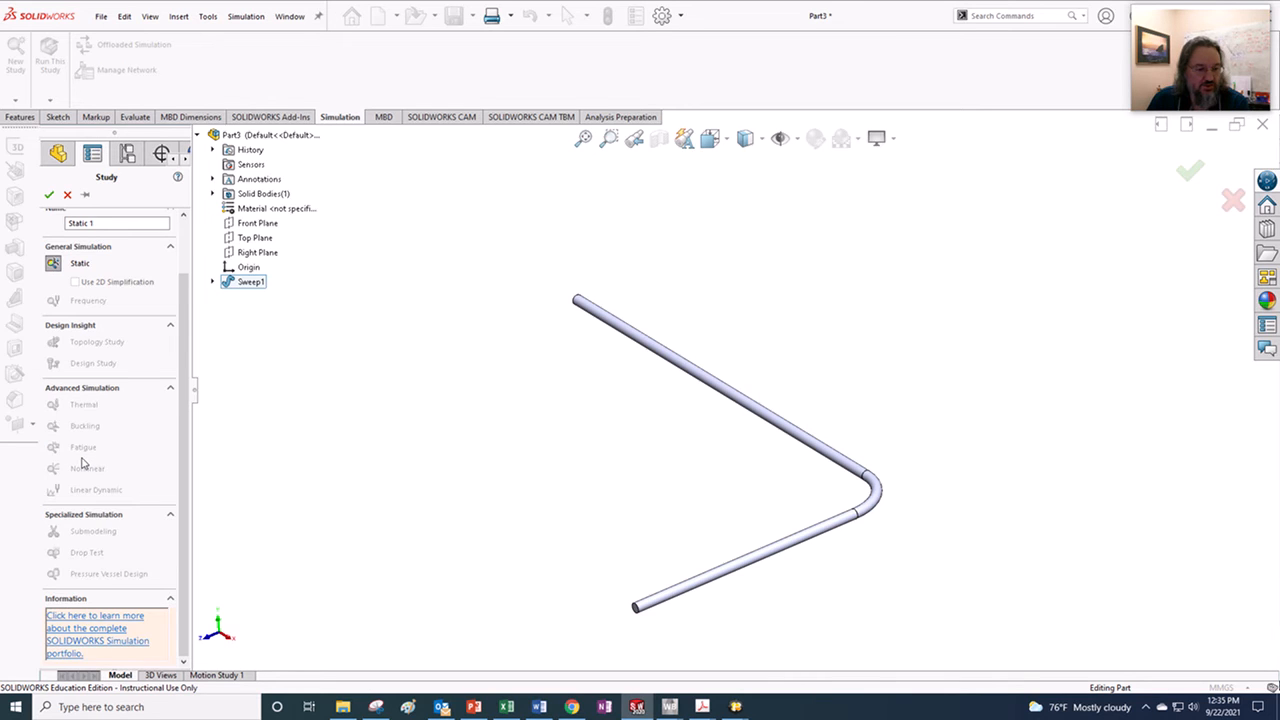
scroll(84, 463, "up", 2)
scroll(82, 460, "down", 2)
scroll(88, 452, "up", 2)
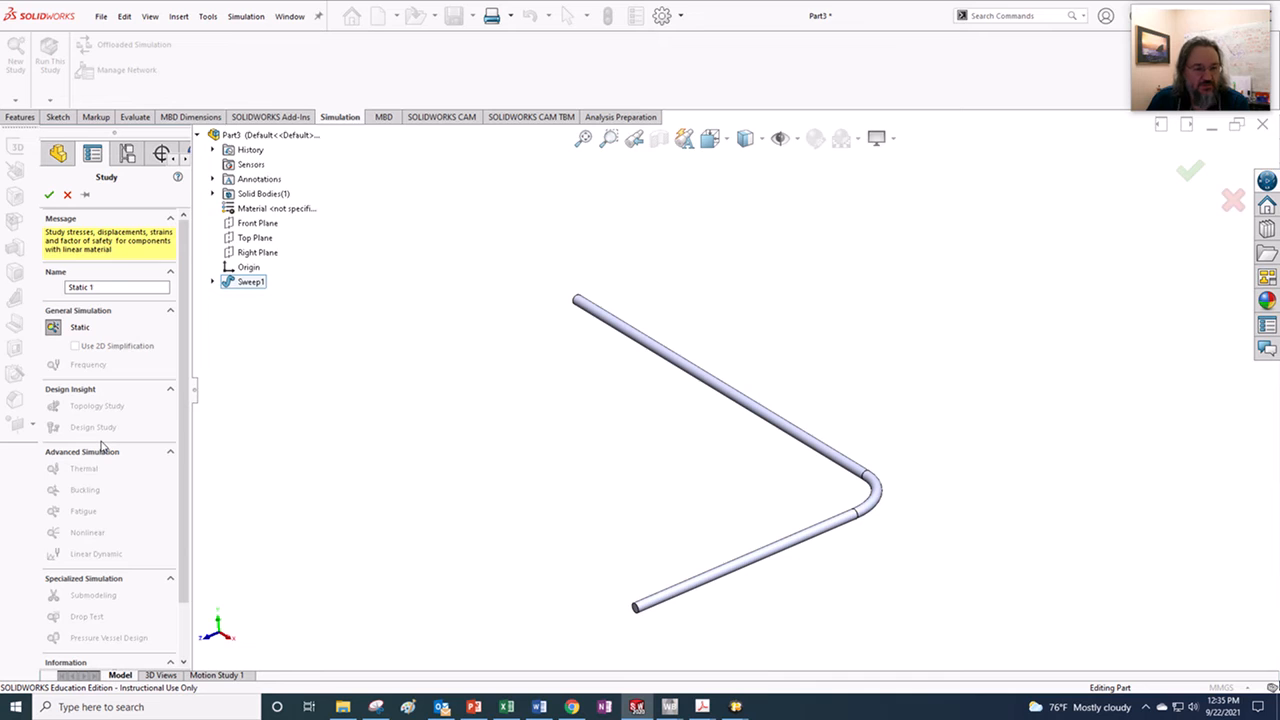
left_click(49, 196)
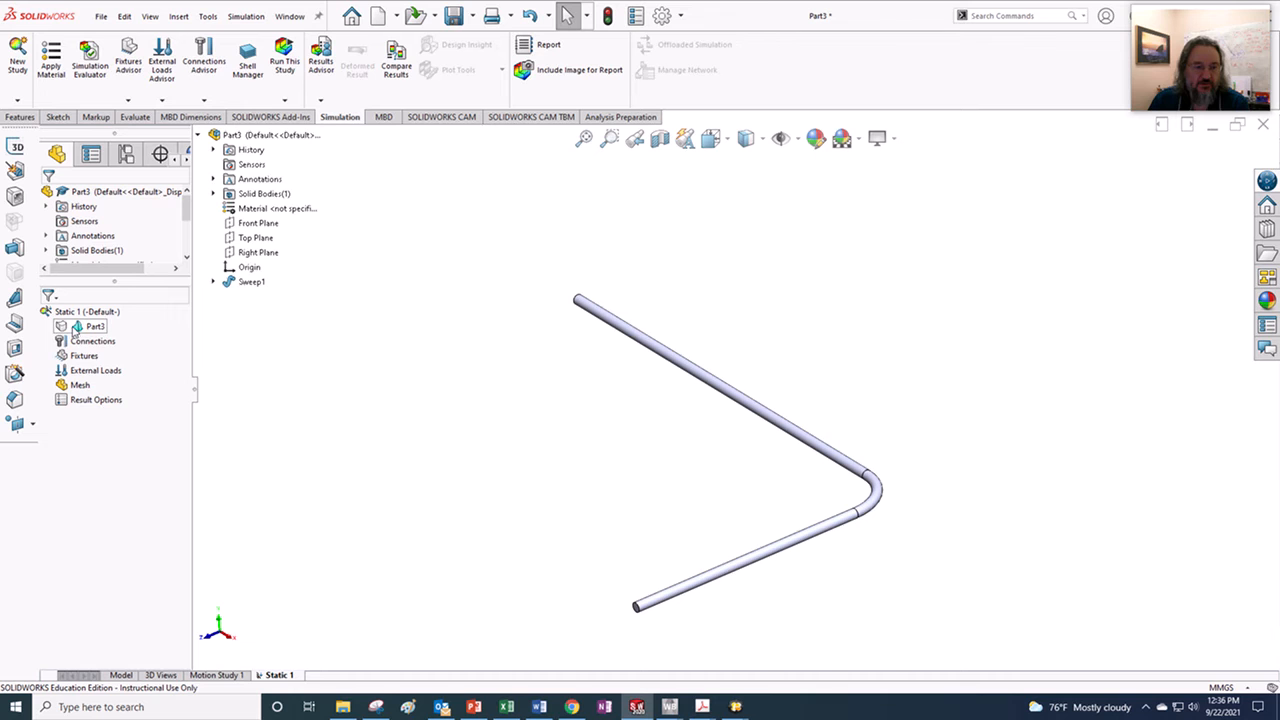
- Open the material settings of the part in the static study, select ASTM A36 Steel and set the units to SI - N/mm^2 (MPa)
right_click(76, 330)
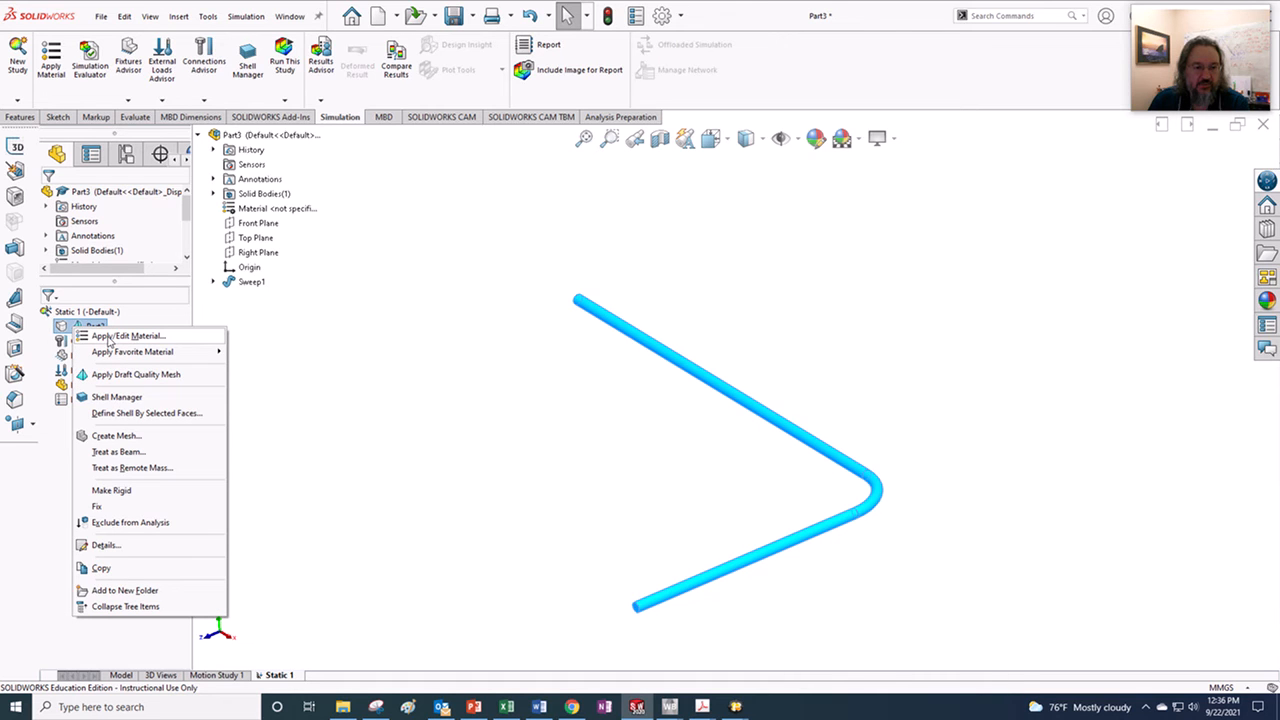
left_click(106, 341)
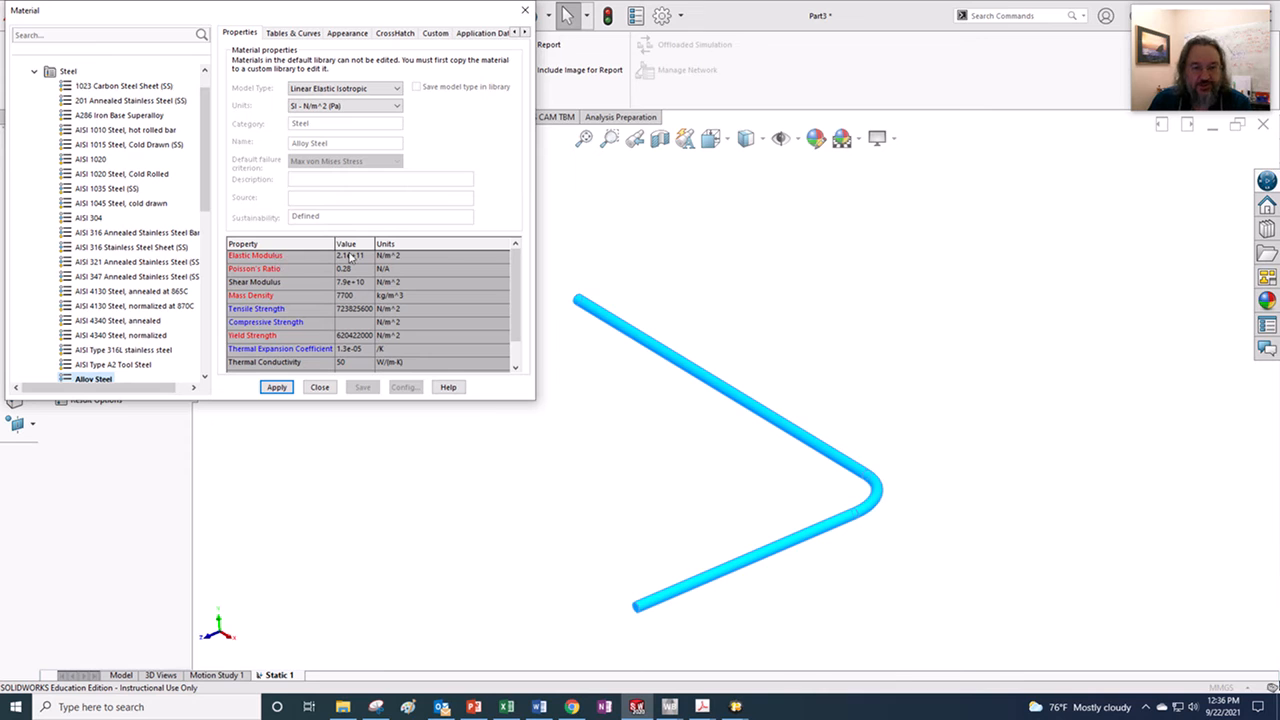
scroll(150, 269, "down", 5)
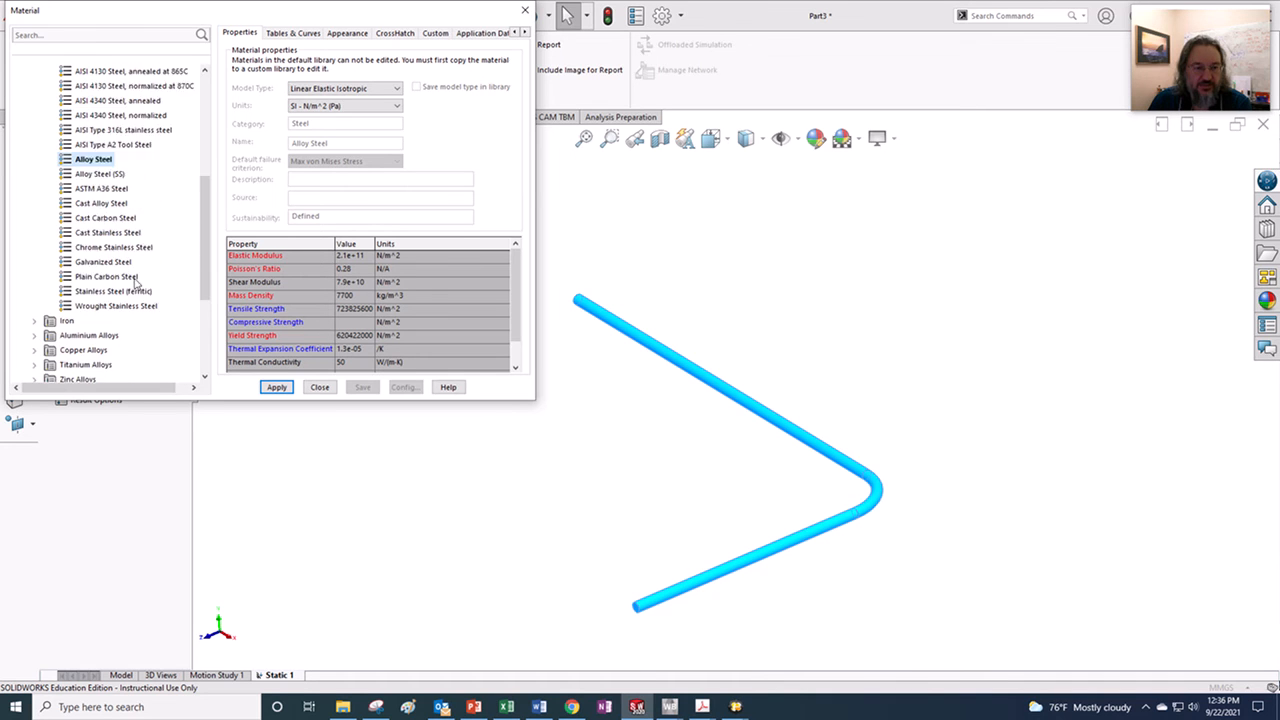
scroll(145, 285, "up", 6)
scroll(145, 285, "down", 1)
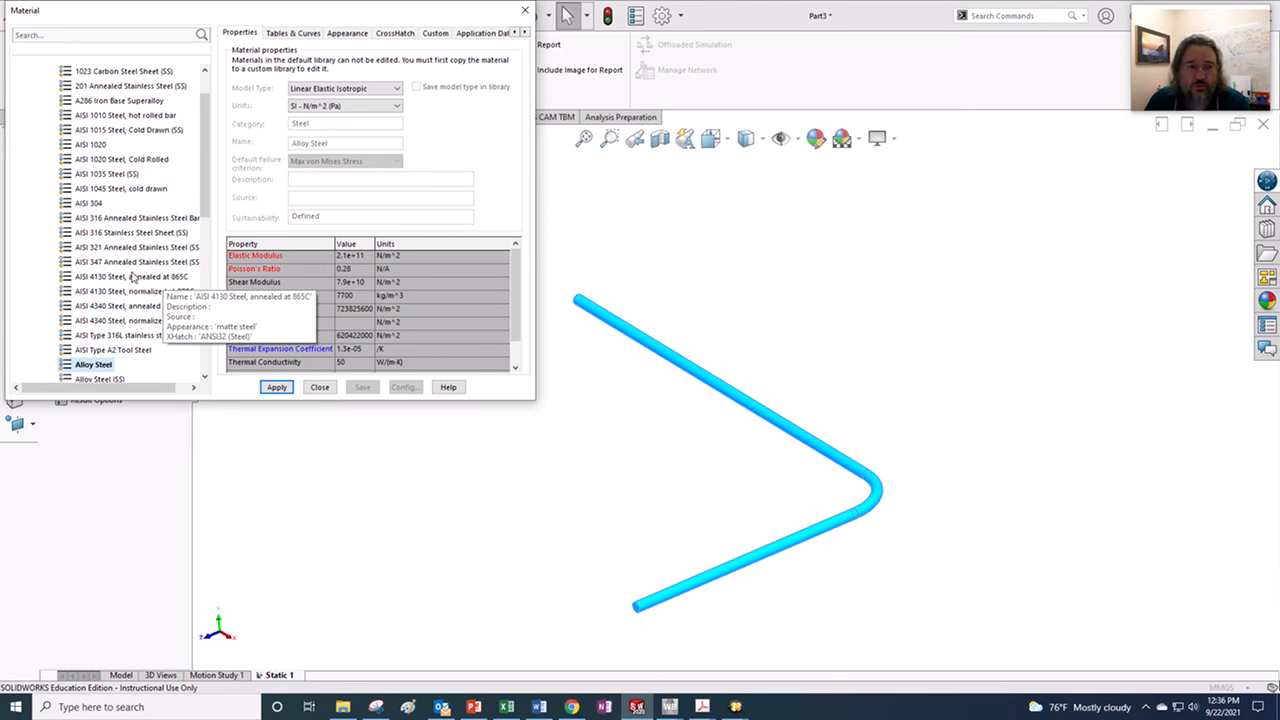
scroll(127, 281, "up", 1)
scroll(127, 281, "down", 4)
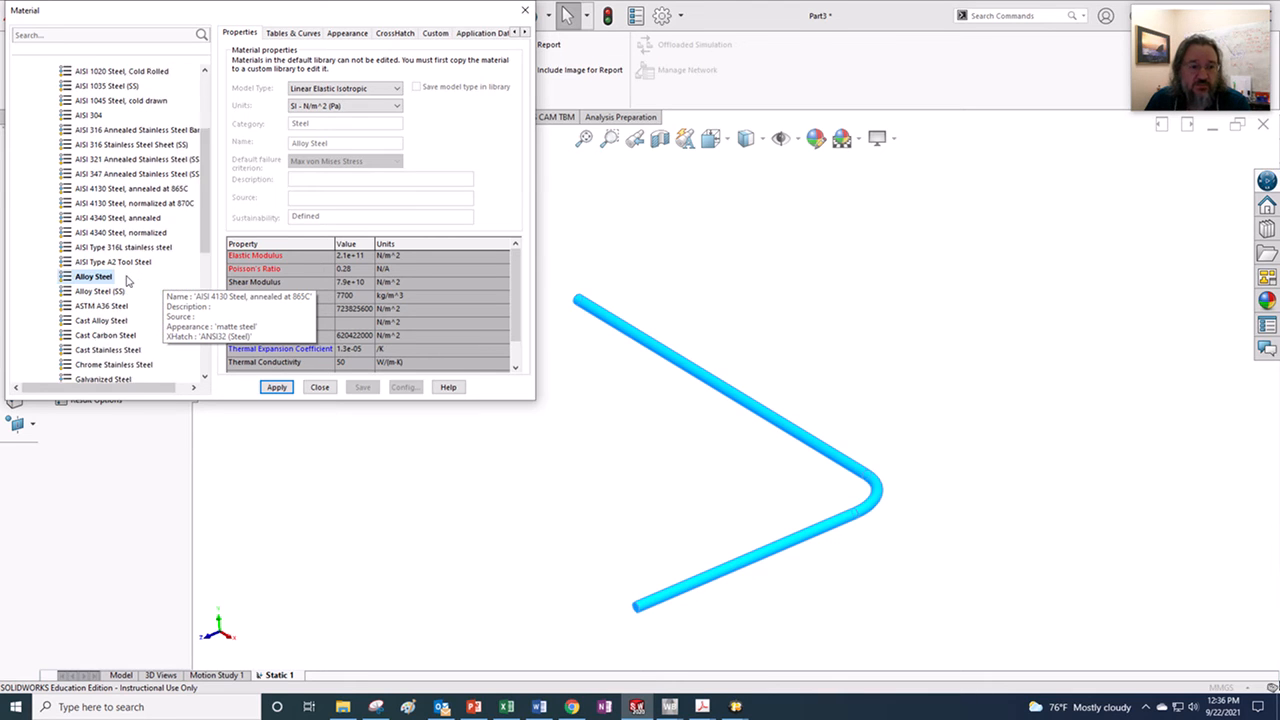
left_click(100, 262)
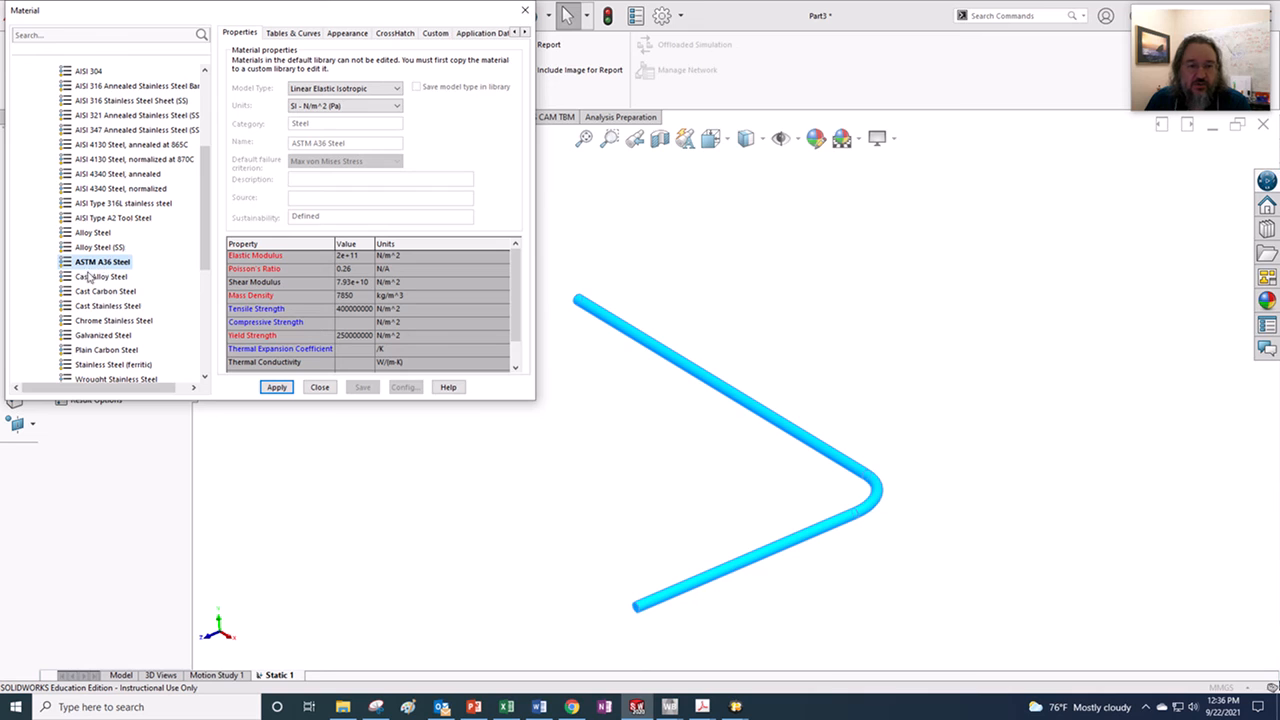
left_click(398, 106)
left_click(357, 147)
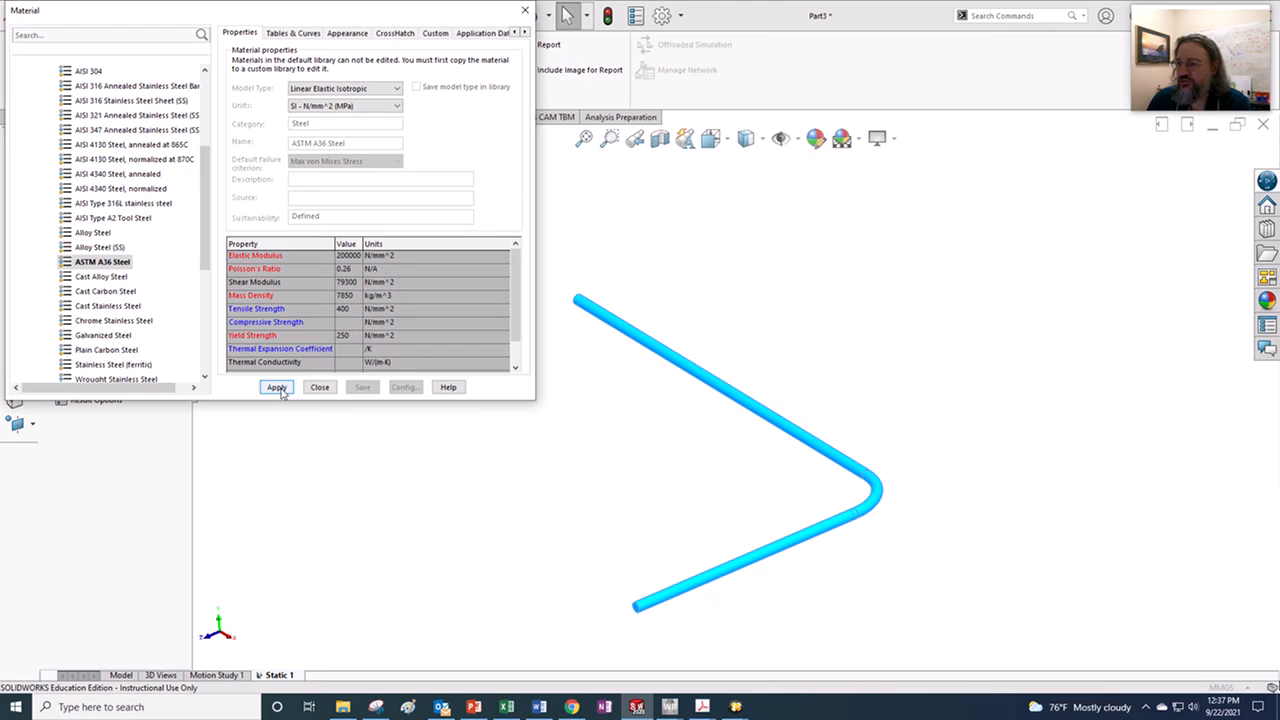
- Compare the mechanical properties of the library steels, including the galvanized, plain carbon, tool, AISI 4130, AISI 4340 and stainless grades
left_click(107, 306)
left_click(107, 321)
left_click(107, 336)
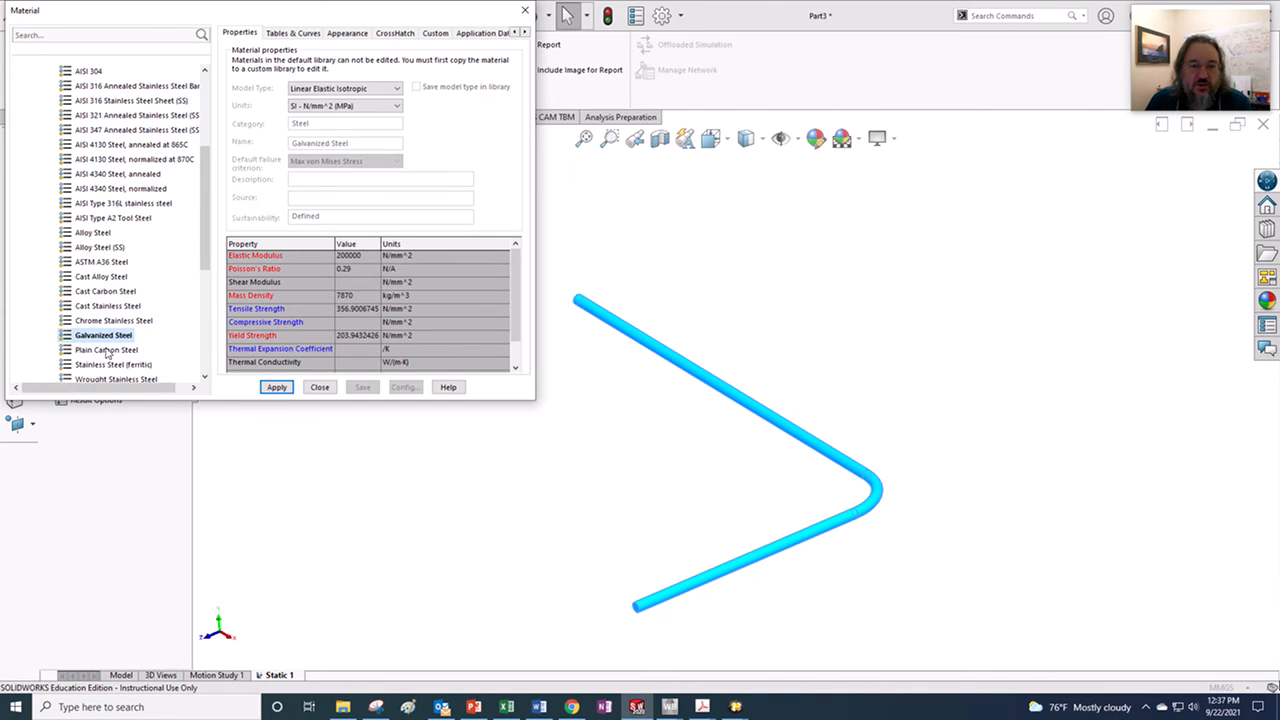
left_click(107, 350)
left_click(106, 218)
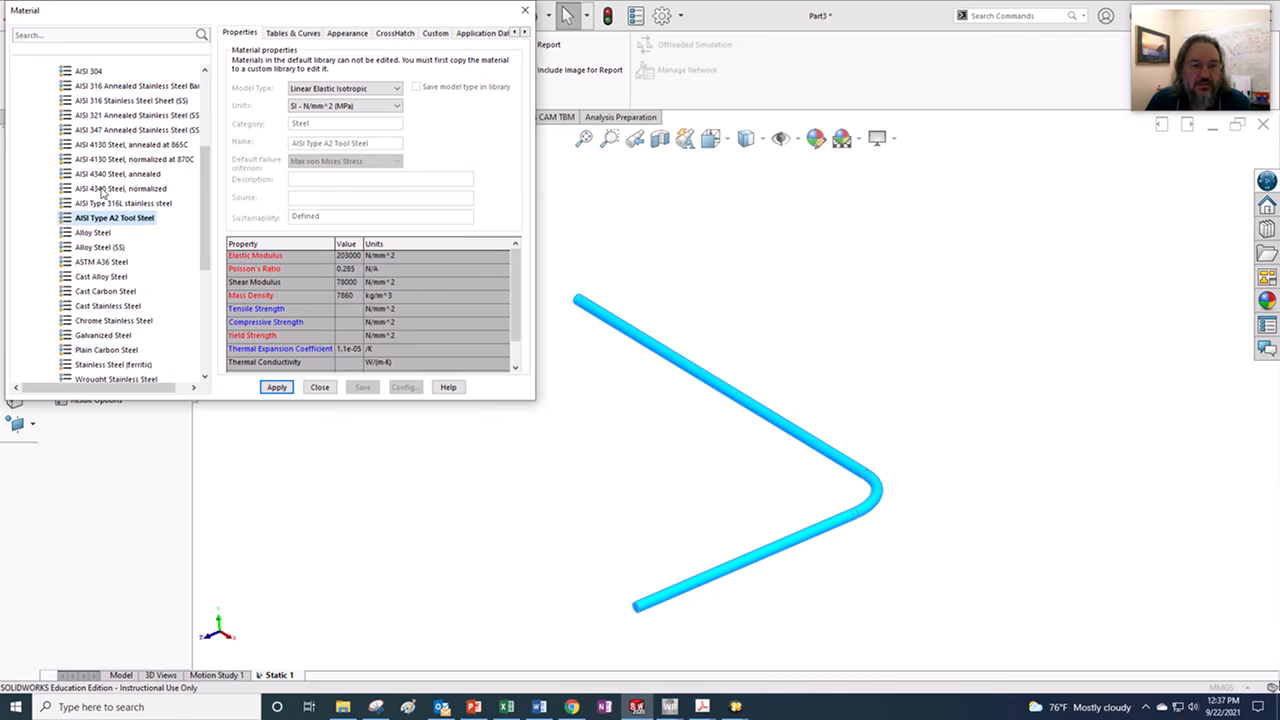
left_click(102, 188)
left_click(104, 174)
left_click(108, 159)
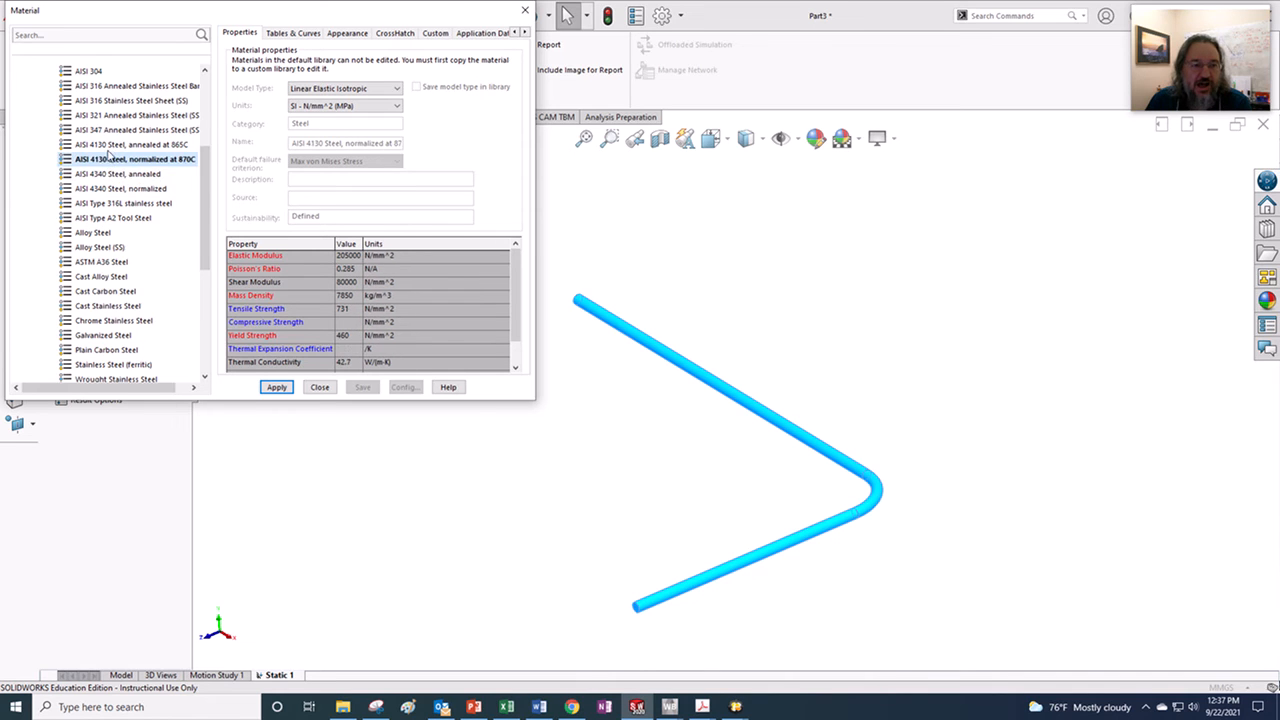
left_click(108, 144)
left_click(105, 130)
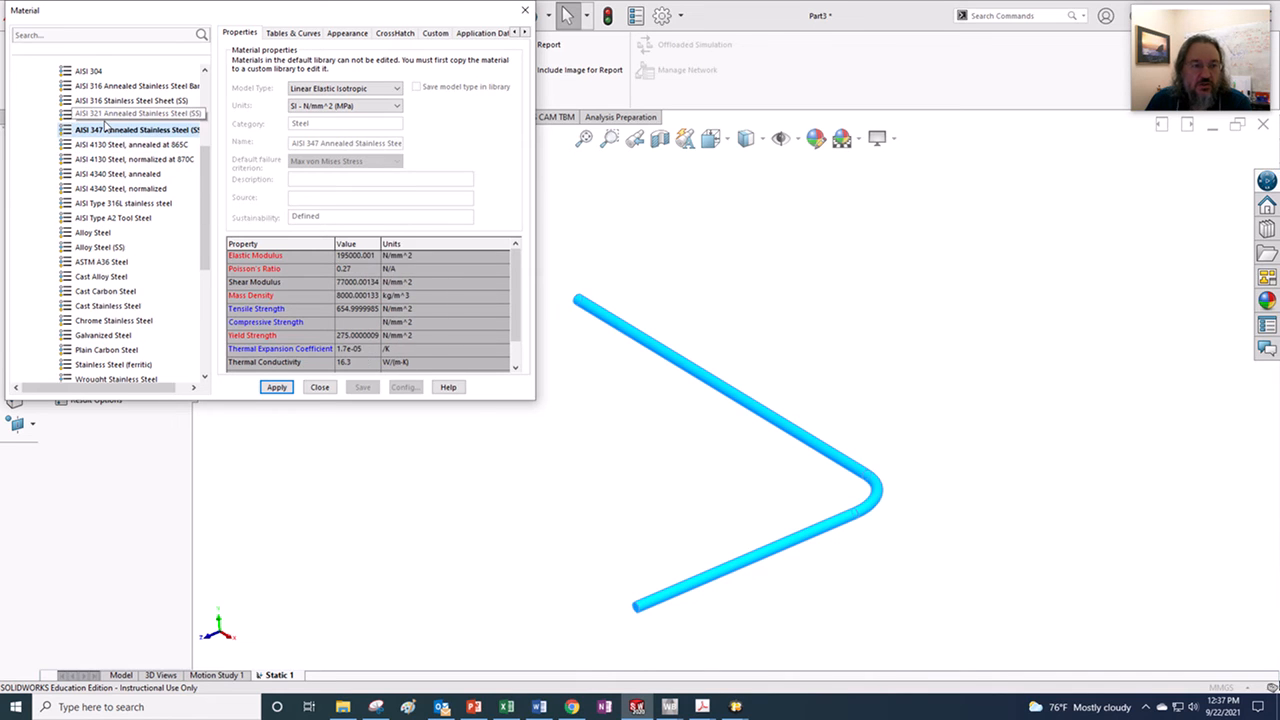
left_click(104, 115)
left_click(104, 130)
left_click(102, 144)
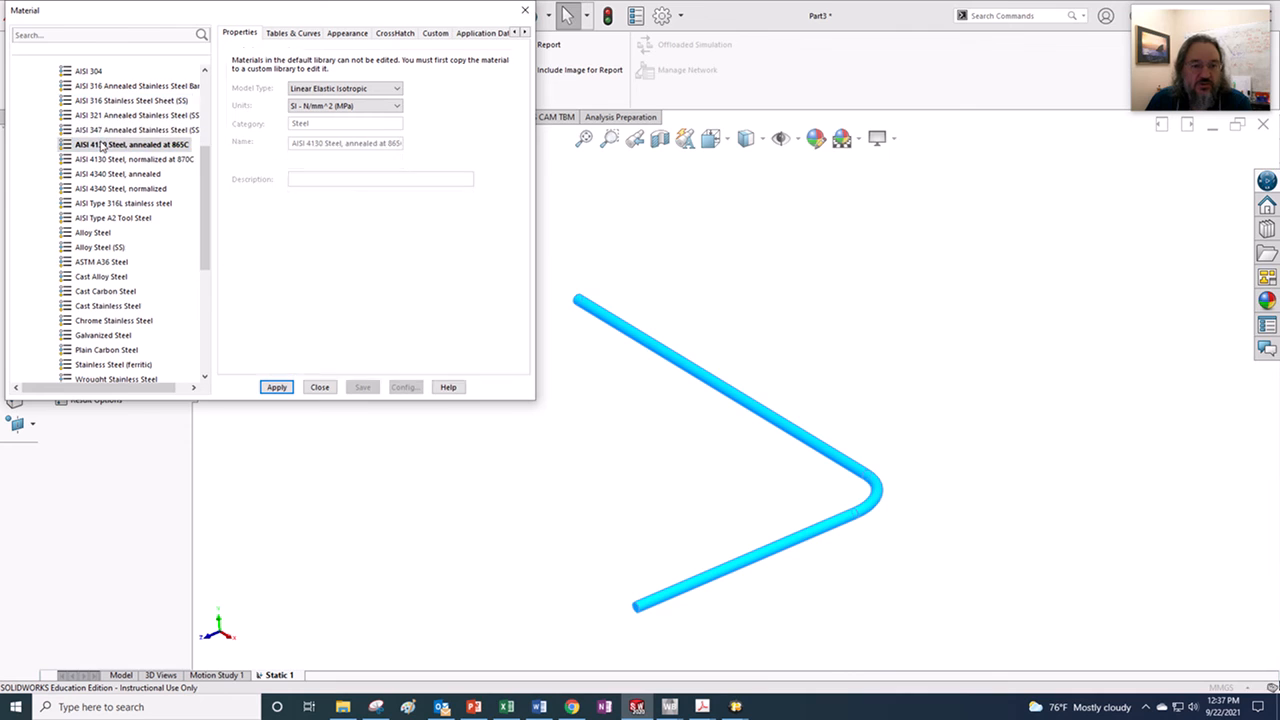
scroll(190, 300, "down", 4)
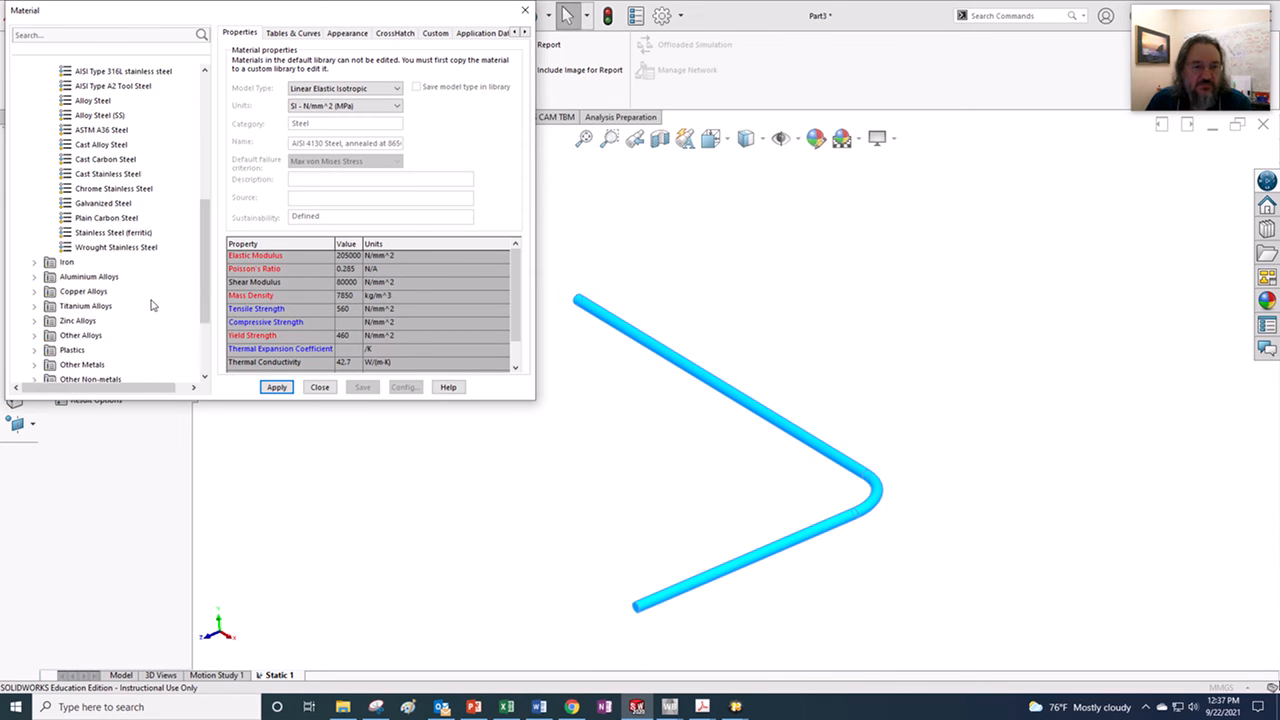
scroll(135, 293, "up", 2)
left_click(112, 291)
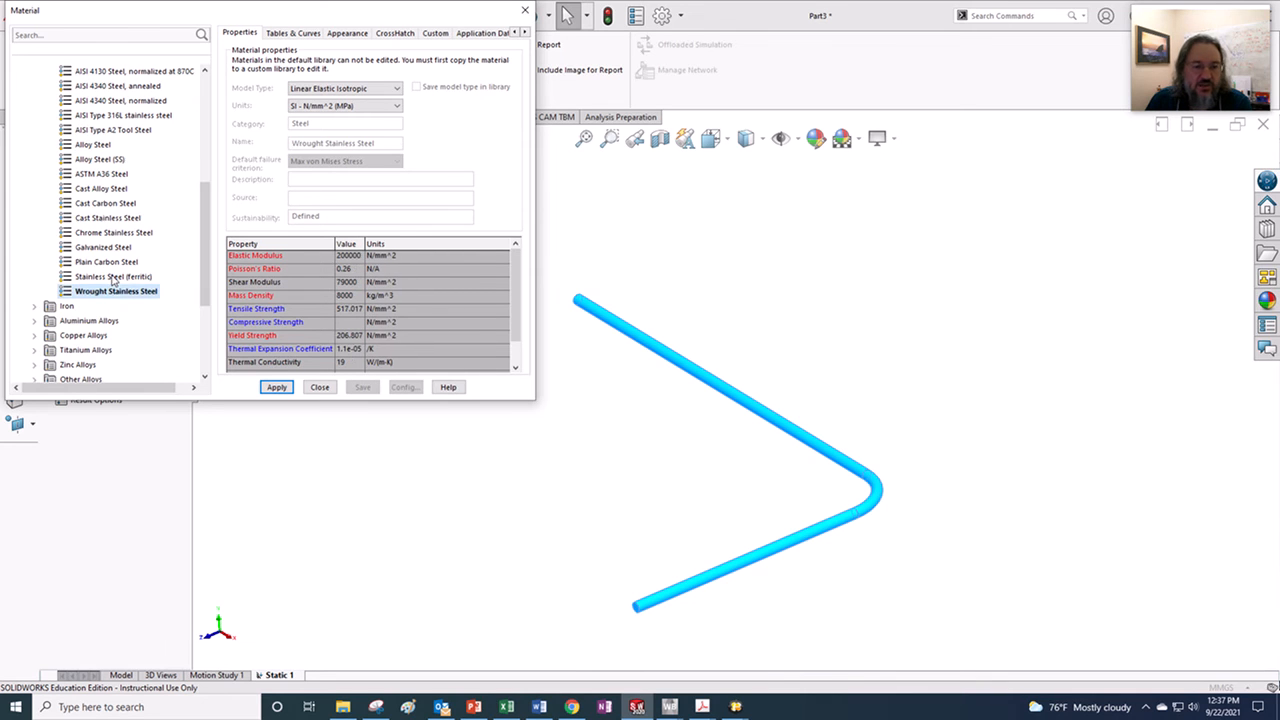
left_click(112, 277)
left_click(107, 262)
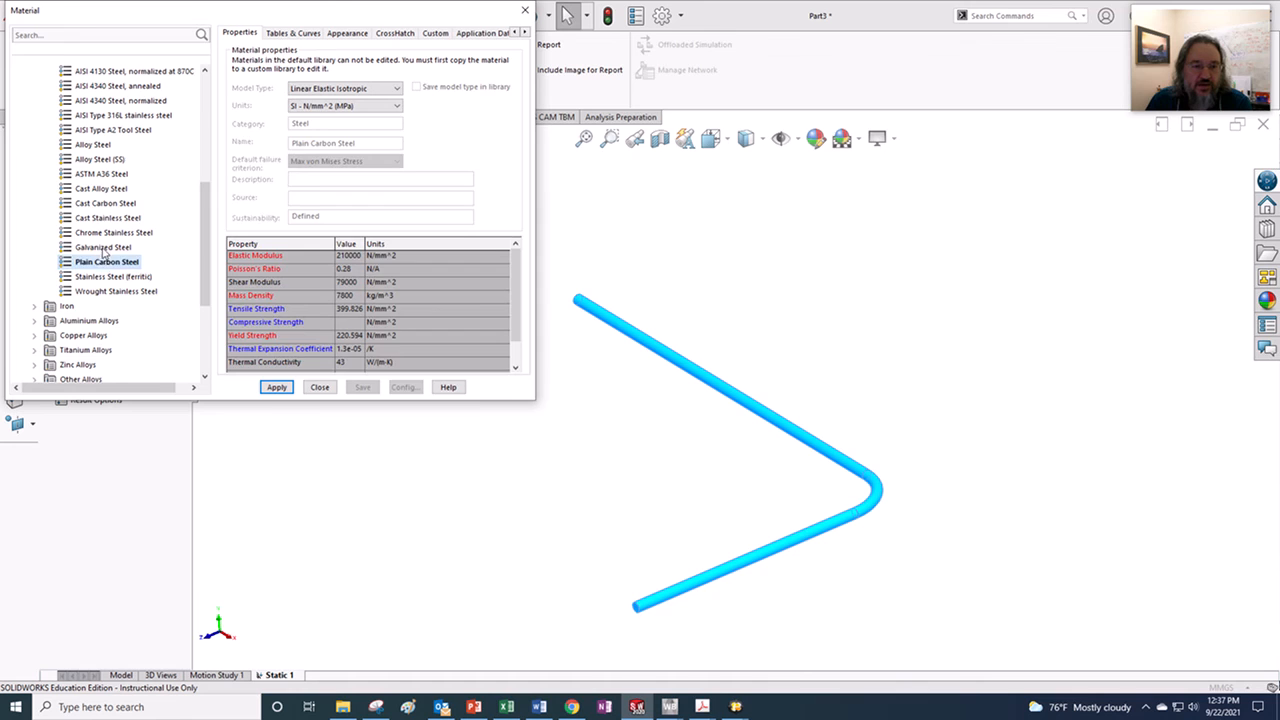
left_click(104, 248)
left_click(105, 233)
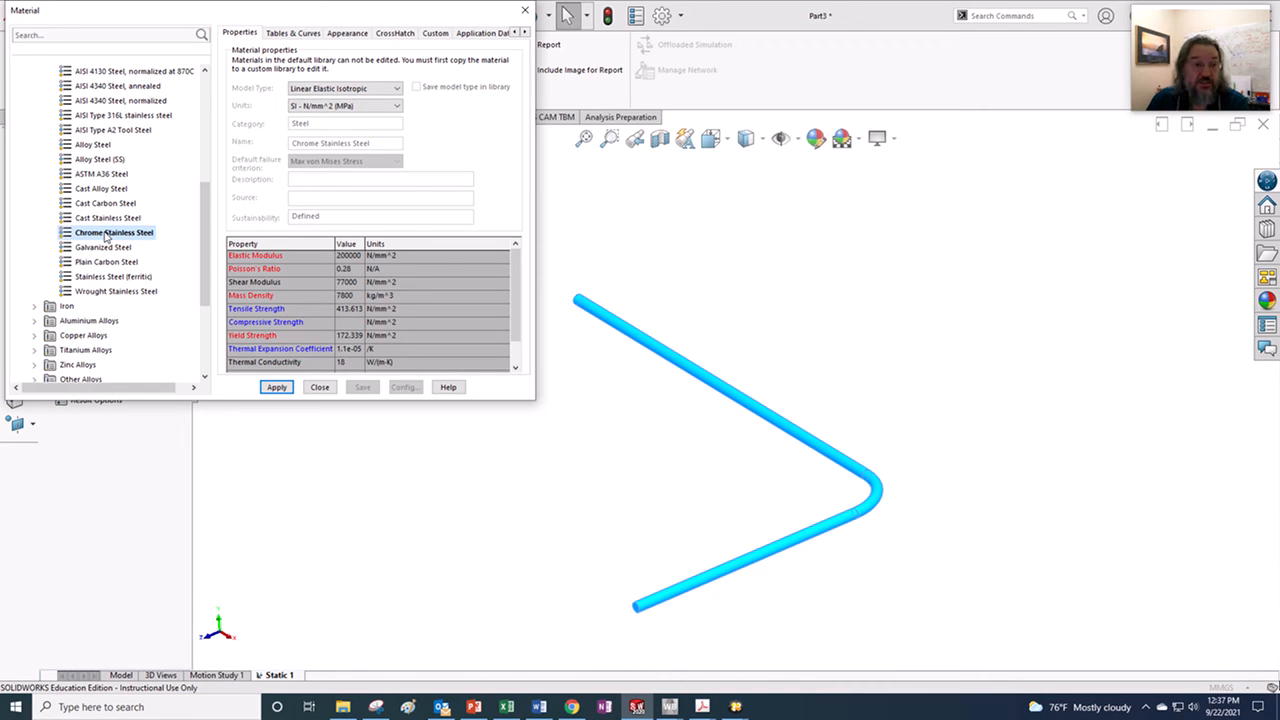
- Apply ASTM A36 Steel to the part, replace it with AISI 4130 Steel, annealed at 865C, and close the material settings
left_click(103, 176)
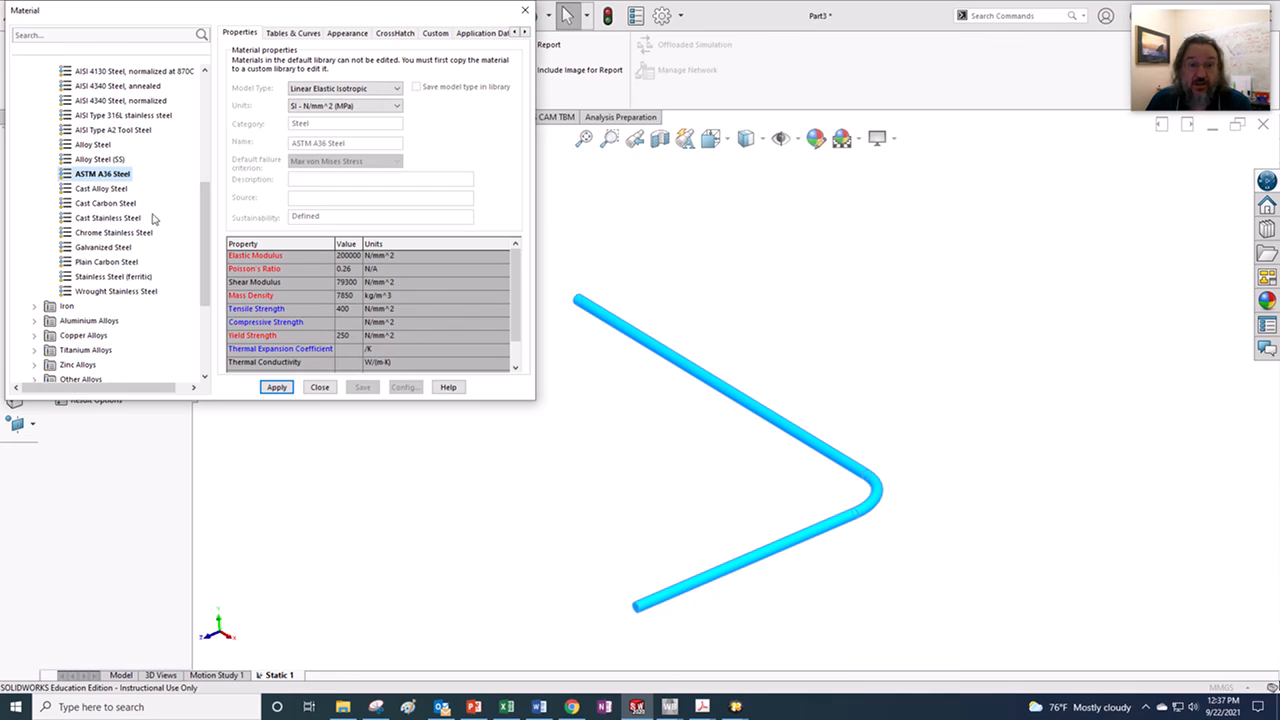
left_click(277, 388)
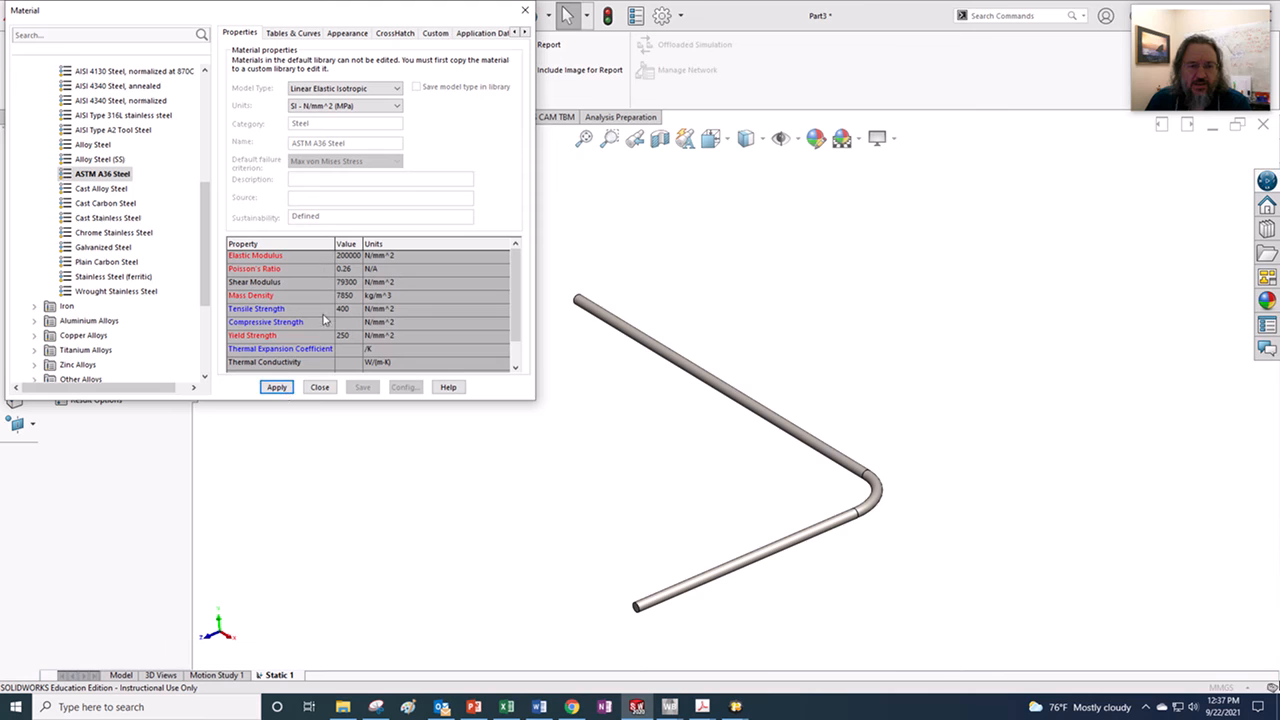
scroll(133, 200, "up", 5)
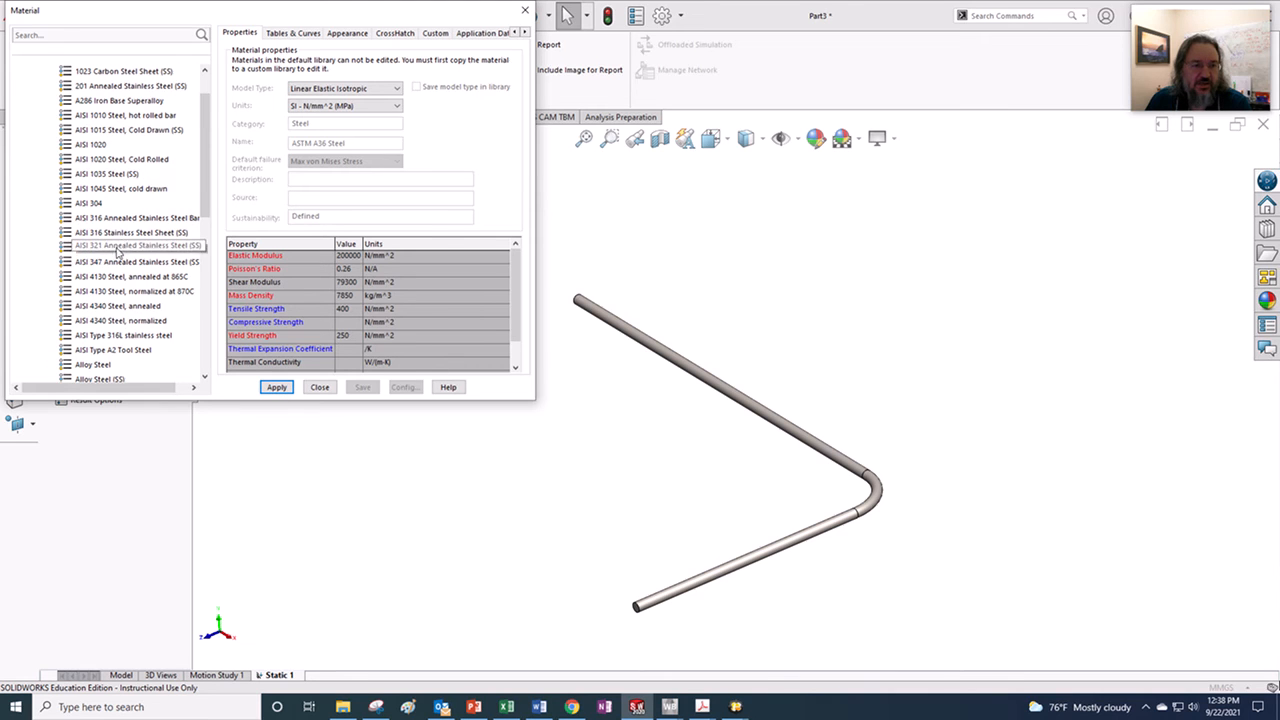
left_click(110, 280)
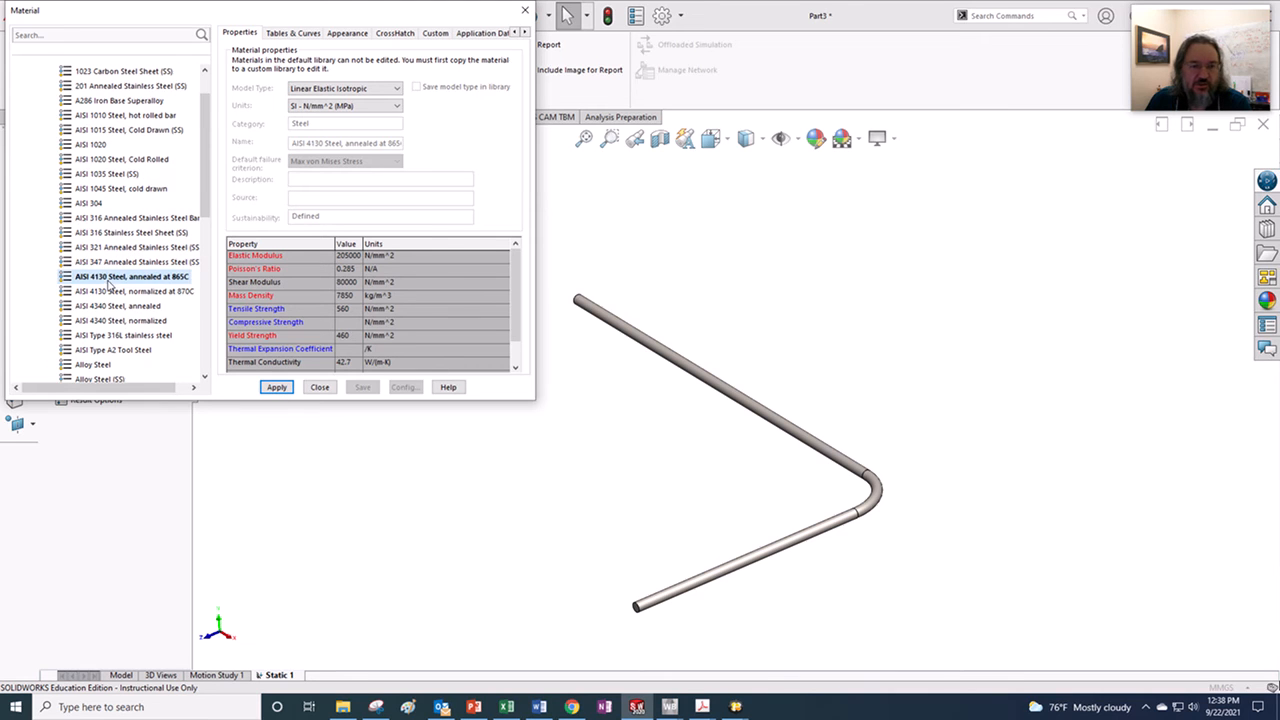
left_click(279, 388)
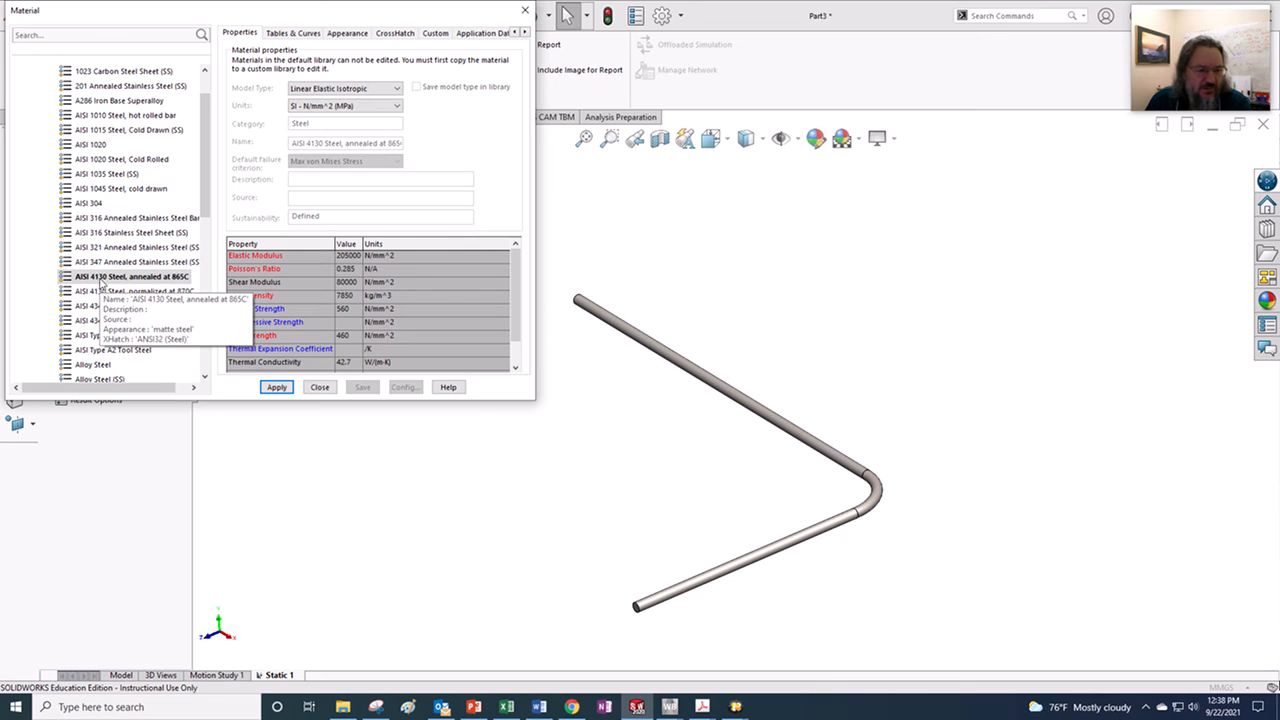
left_click(318, 388)
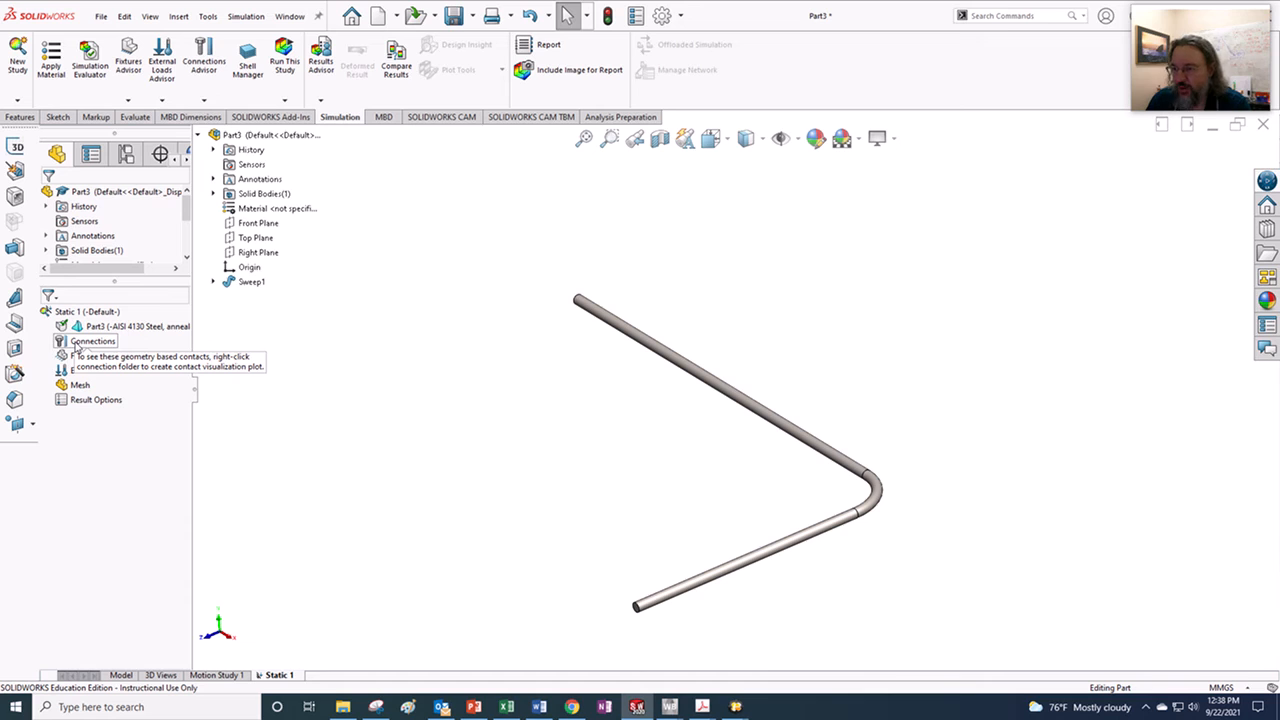
- Add a Fixed Geometry fixture to the end face of the handle's longer leg
left_click(67, 361)
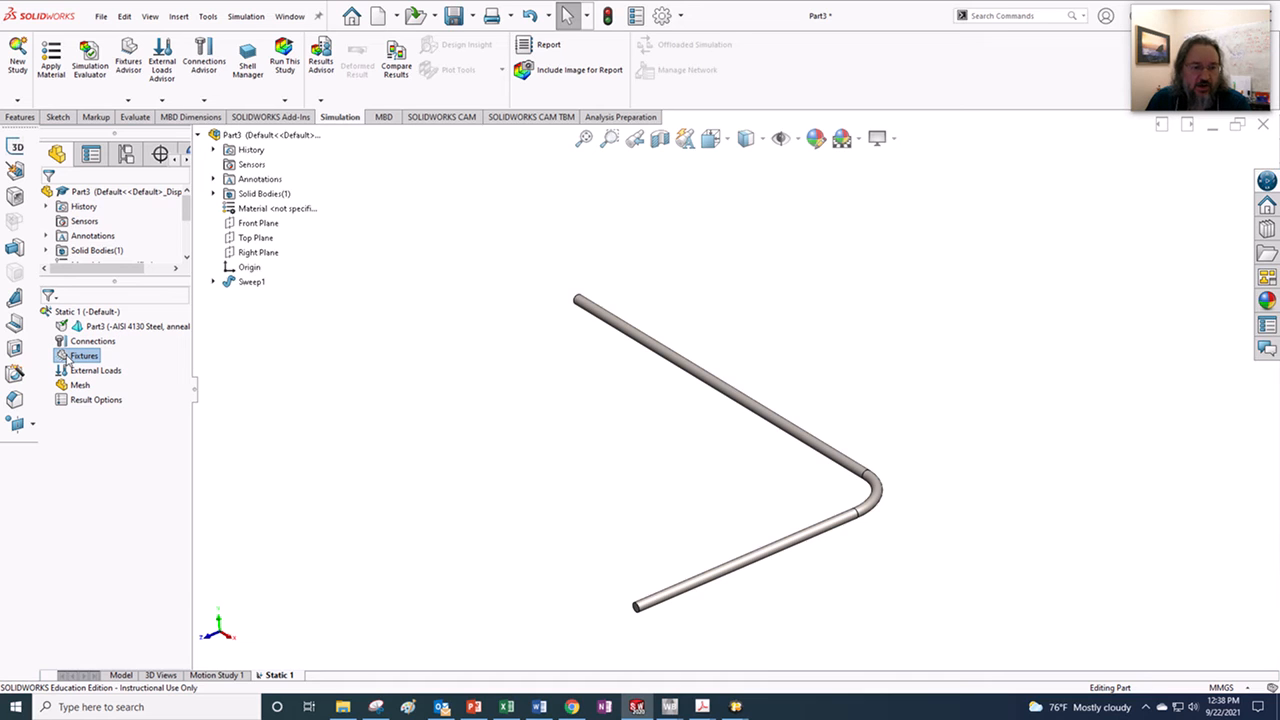
right_click(67, 361)
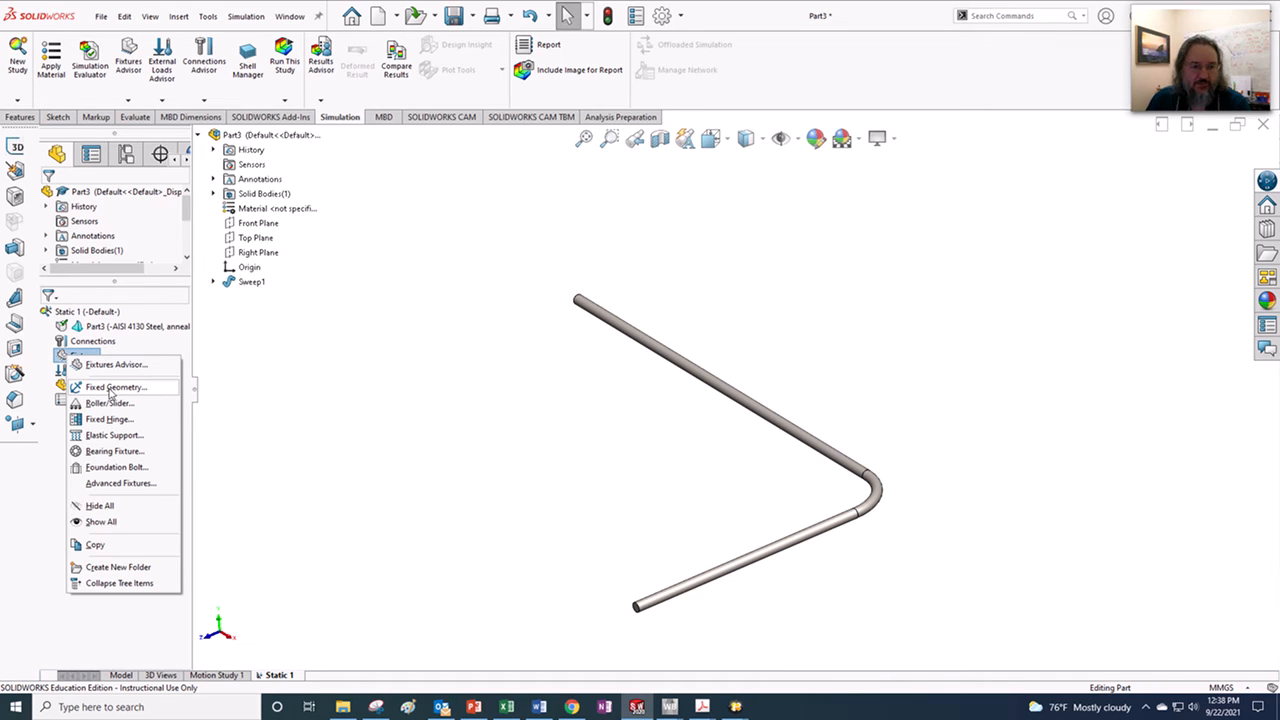
left_click(111, 388)
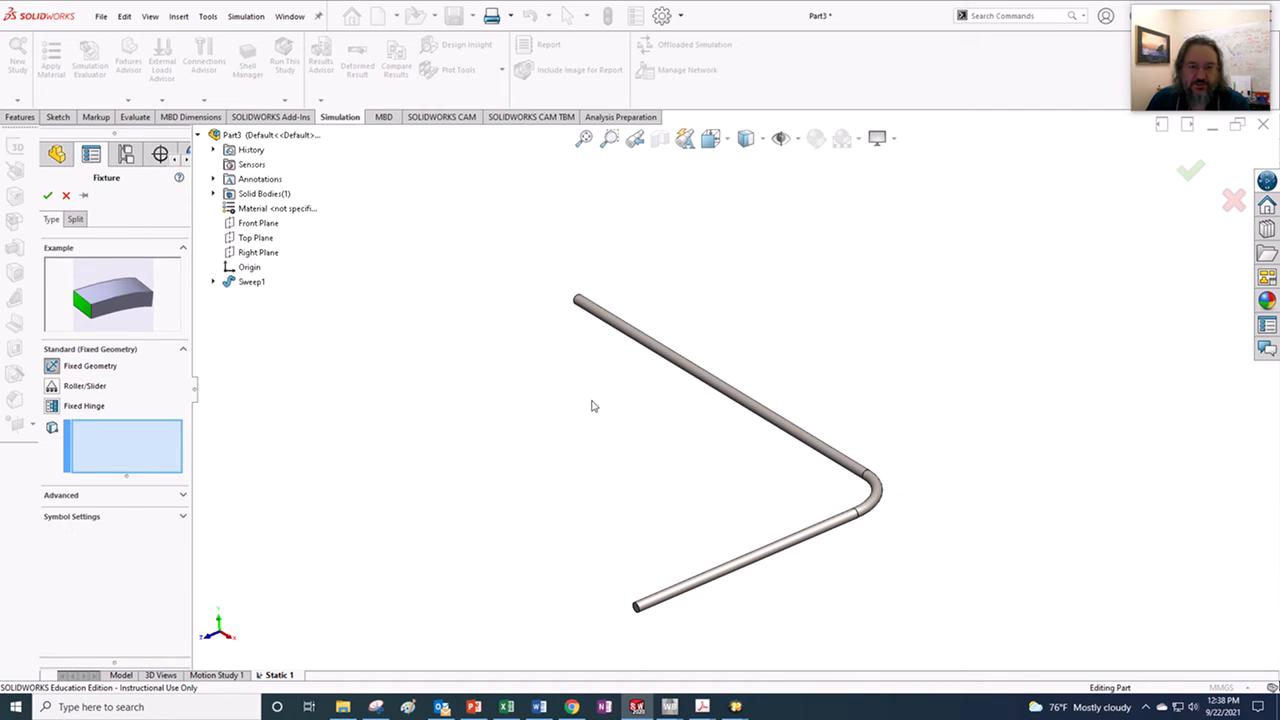
middle_click_drag(591, 406, 526, 374)
scroll(463, 271, "up", 5)
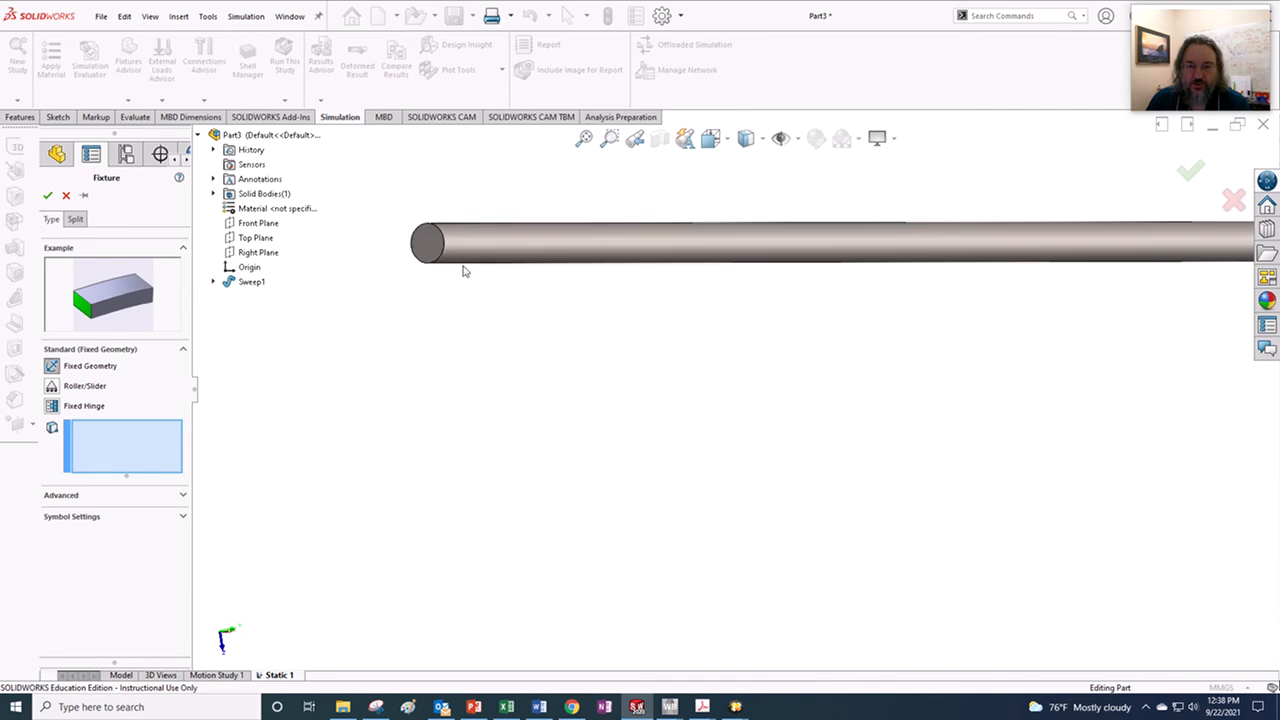
scroll(463, 271, "down", 2)
left_click(463, 270)
scroll(526, 396, "up", 4)
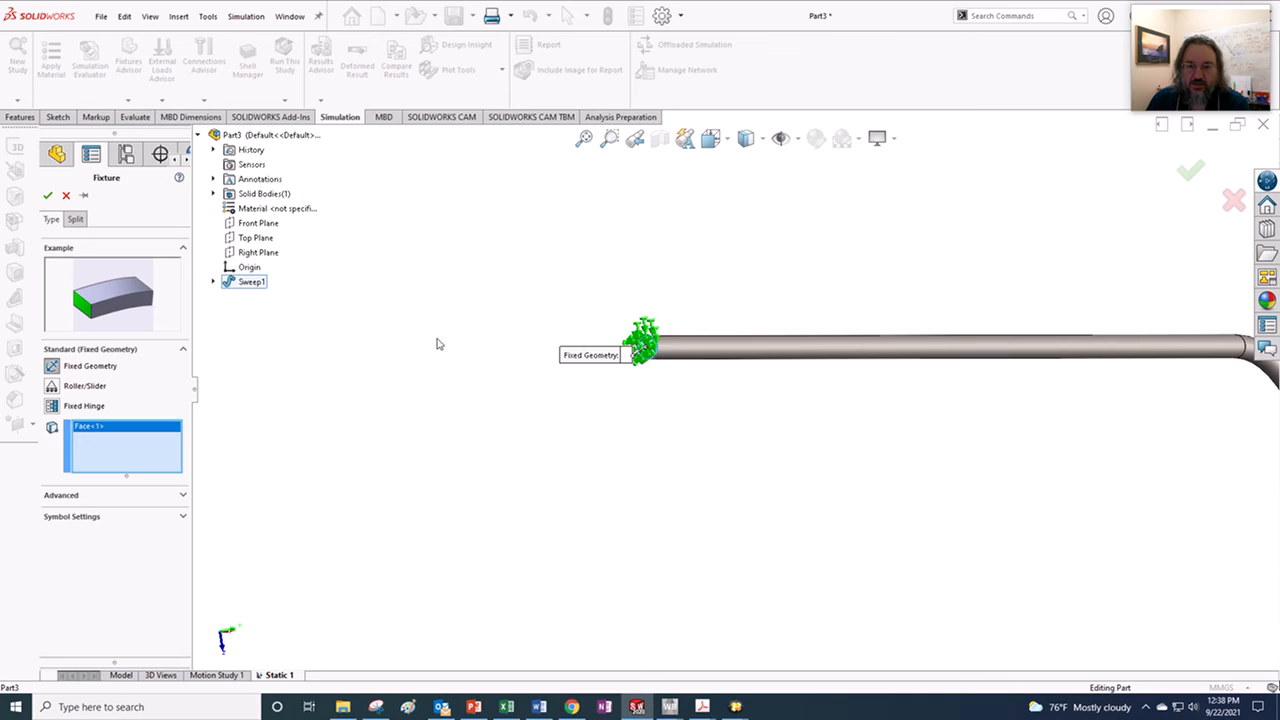
scroll(757, 451, "up", 4)
middle_click_drag(871, 526, 741, 384)
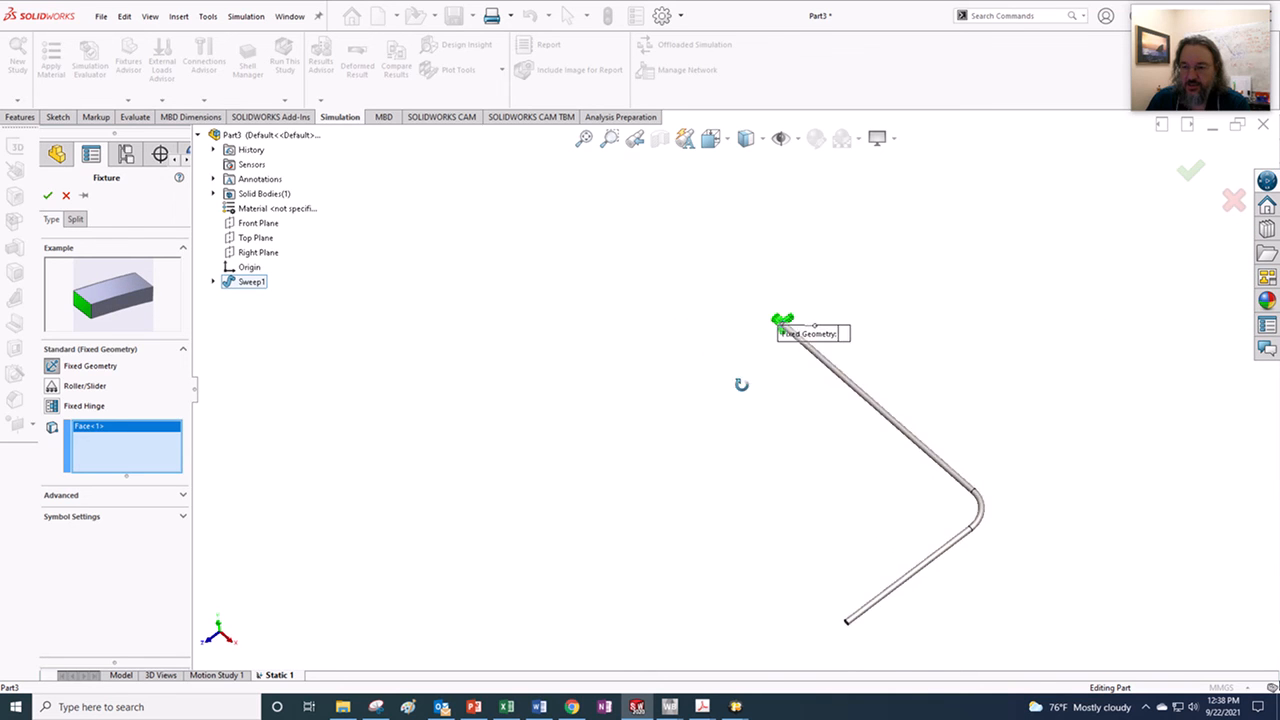
left_click(47, 195)
- Start a force load on the shorter leg's free end face, using Selected direction with the same face as direction reference
scroll(800, 480, "up", 2)
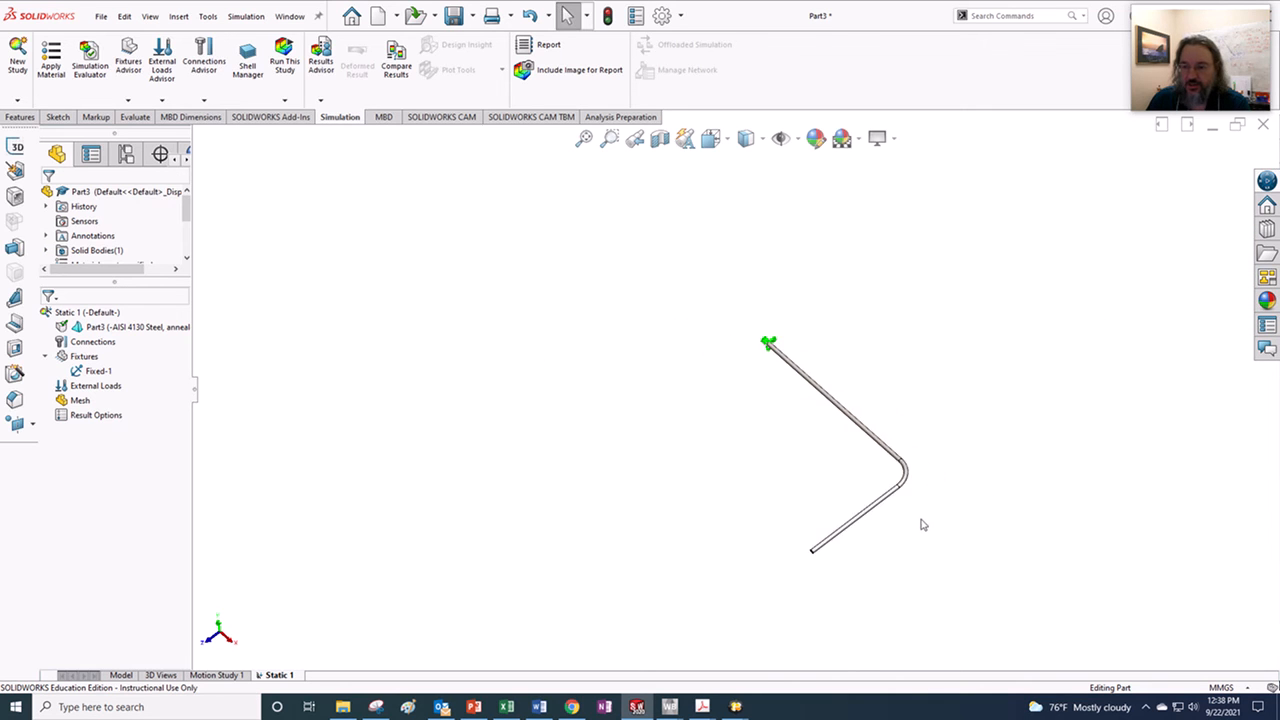
scroll(923, 525, "down", 3)
middle_click_drag(871, 420, 878, 375)
scroll(878, 370, "down", 2)
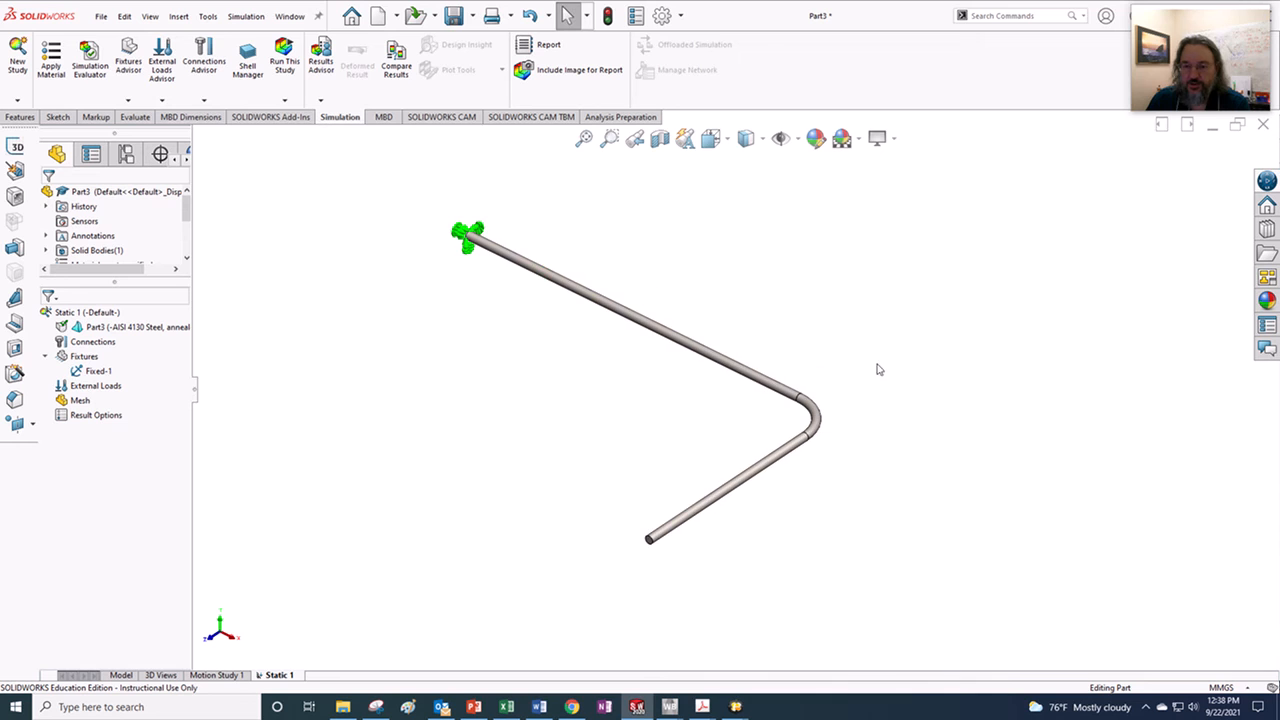
right_click(68, 388)
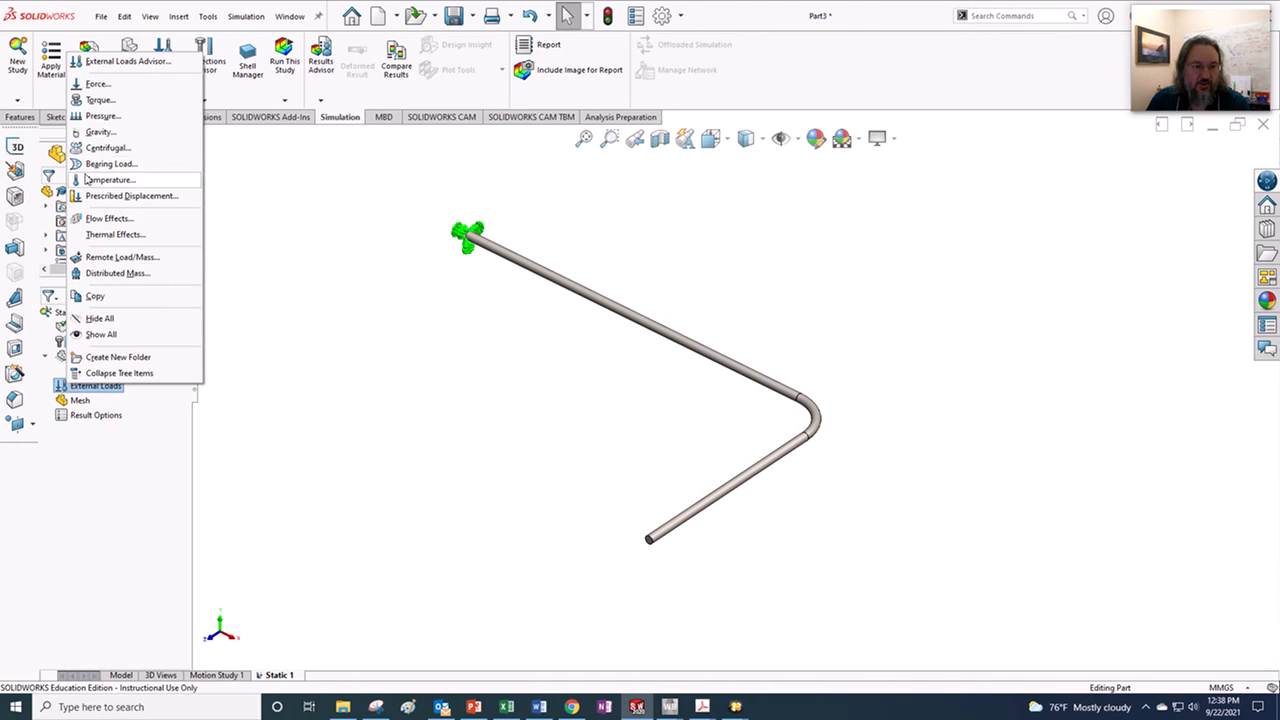
left_click(101, 88)
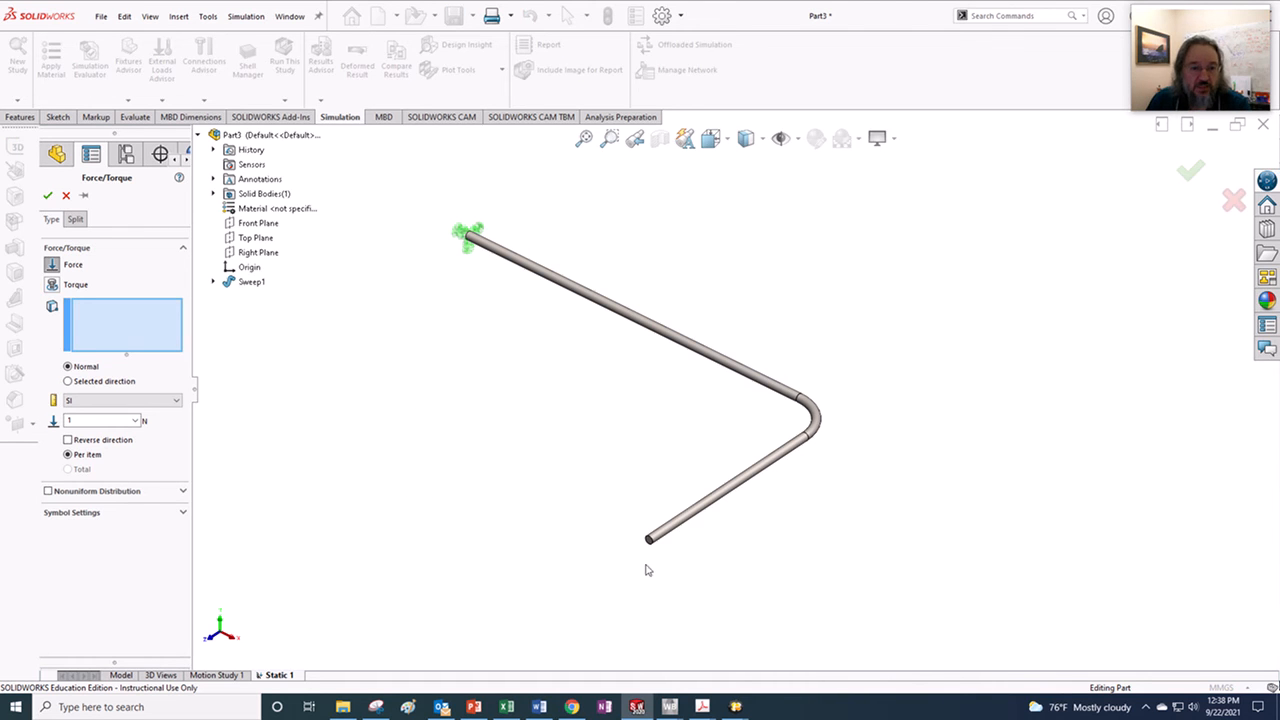
scroll(645, 570, "down", 6)
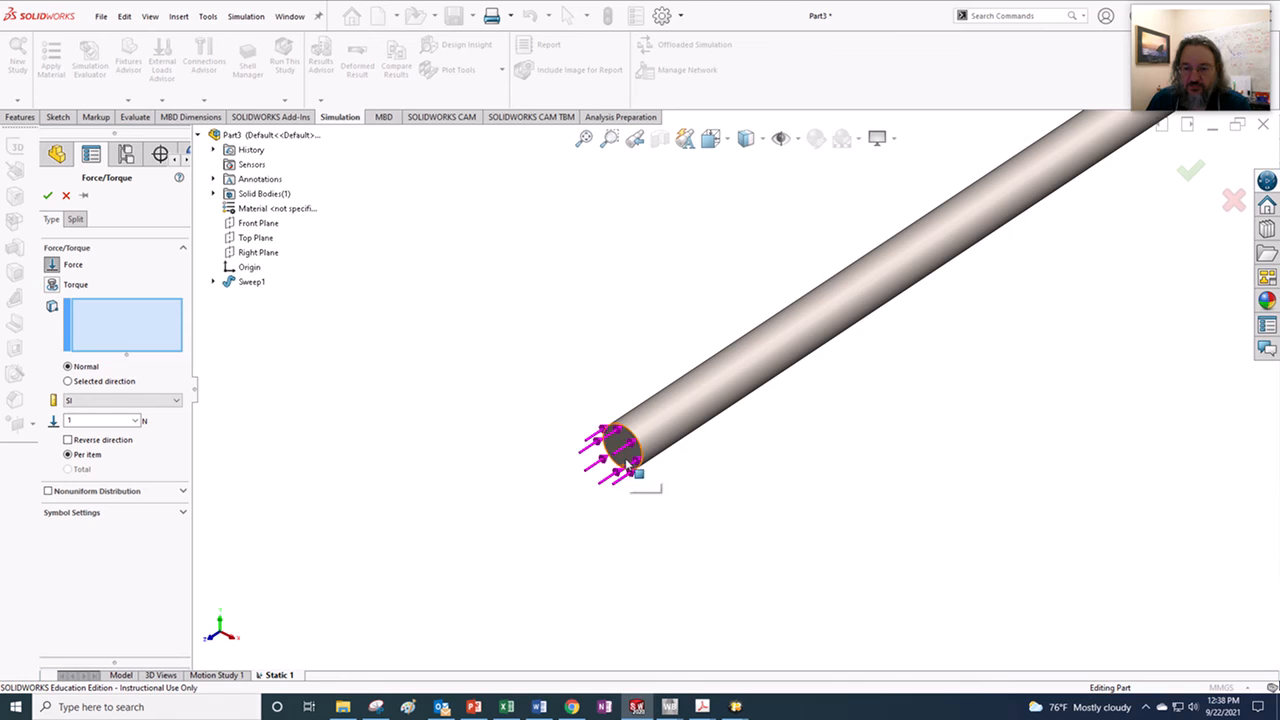
left_click(627, 464)
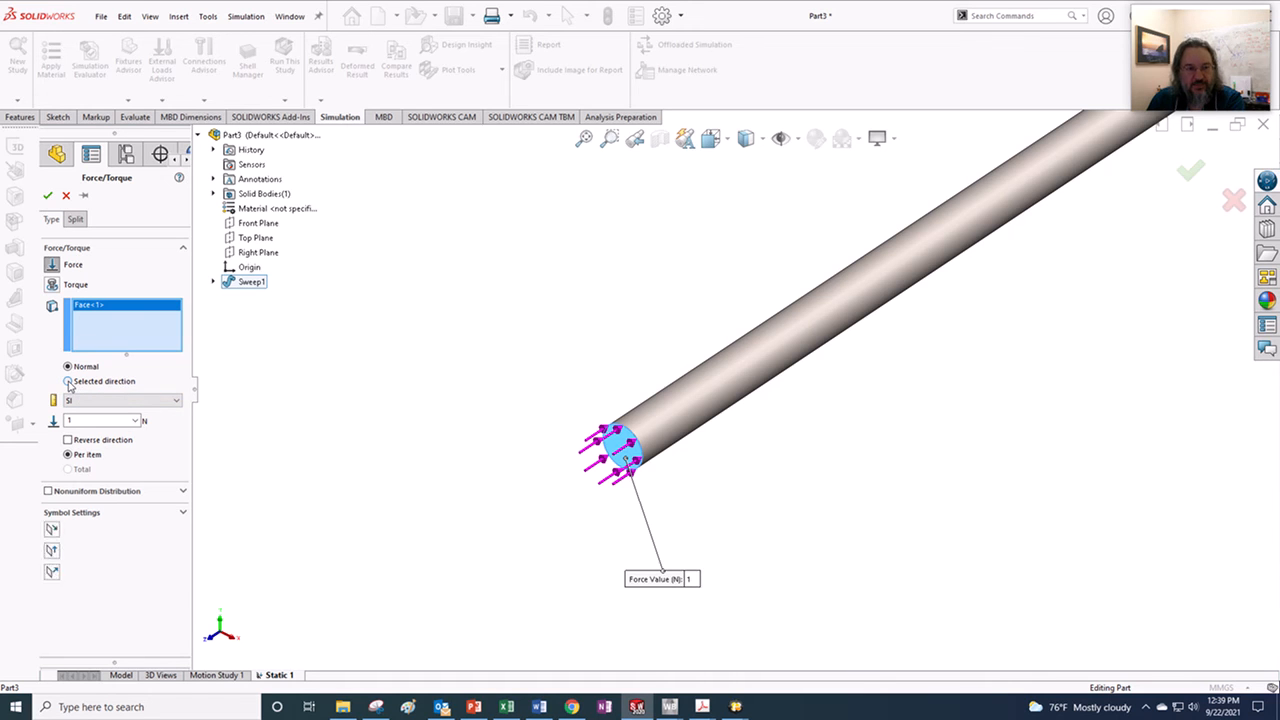
left_click(68, 382)
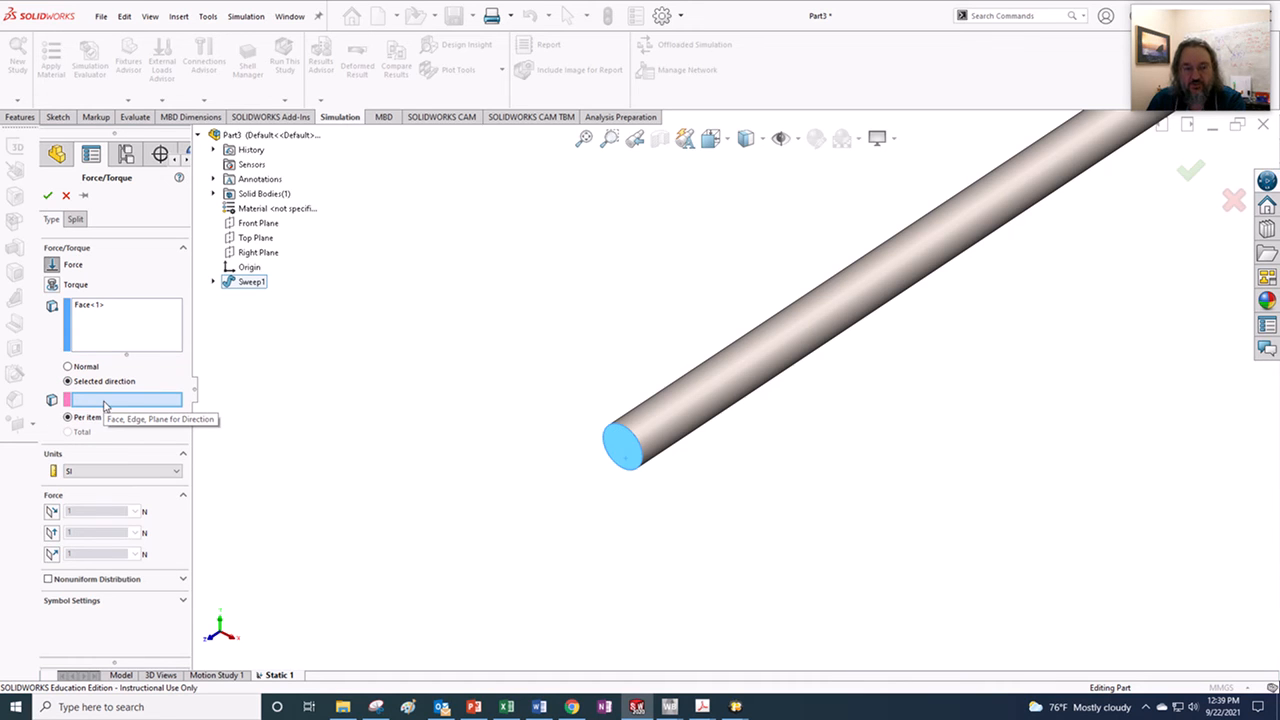
left_click(627, 455)
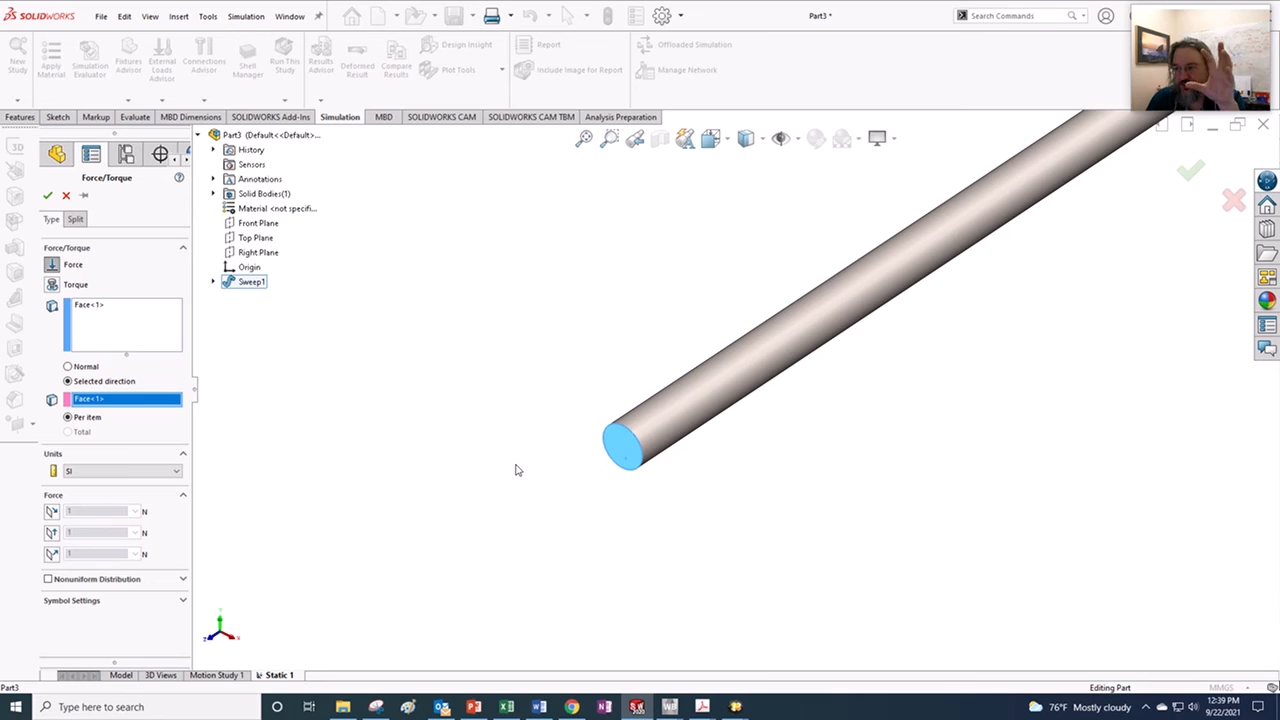
- Apply a 3.5 N force in SI units along plane direction 2 on the shorter leg's end face, reversed to act downward
scroll(151, 474, "down", 1)
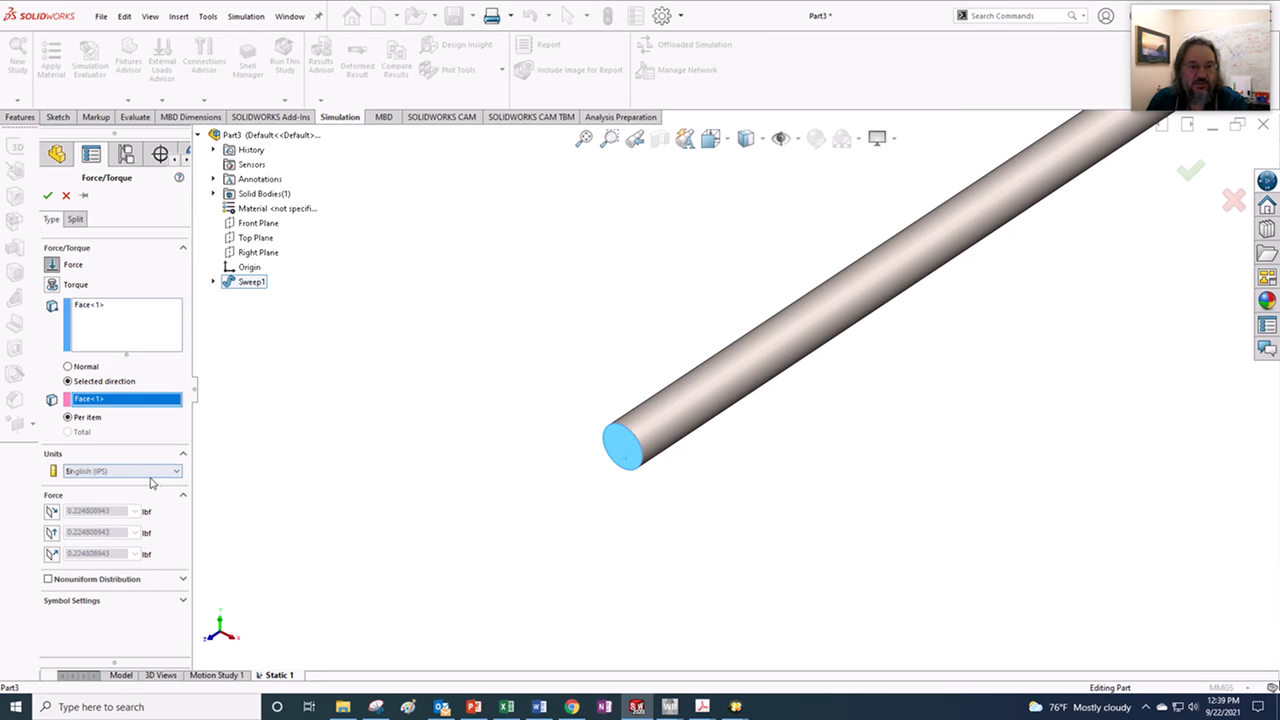
scroll(151, 473, "up", 1)
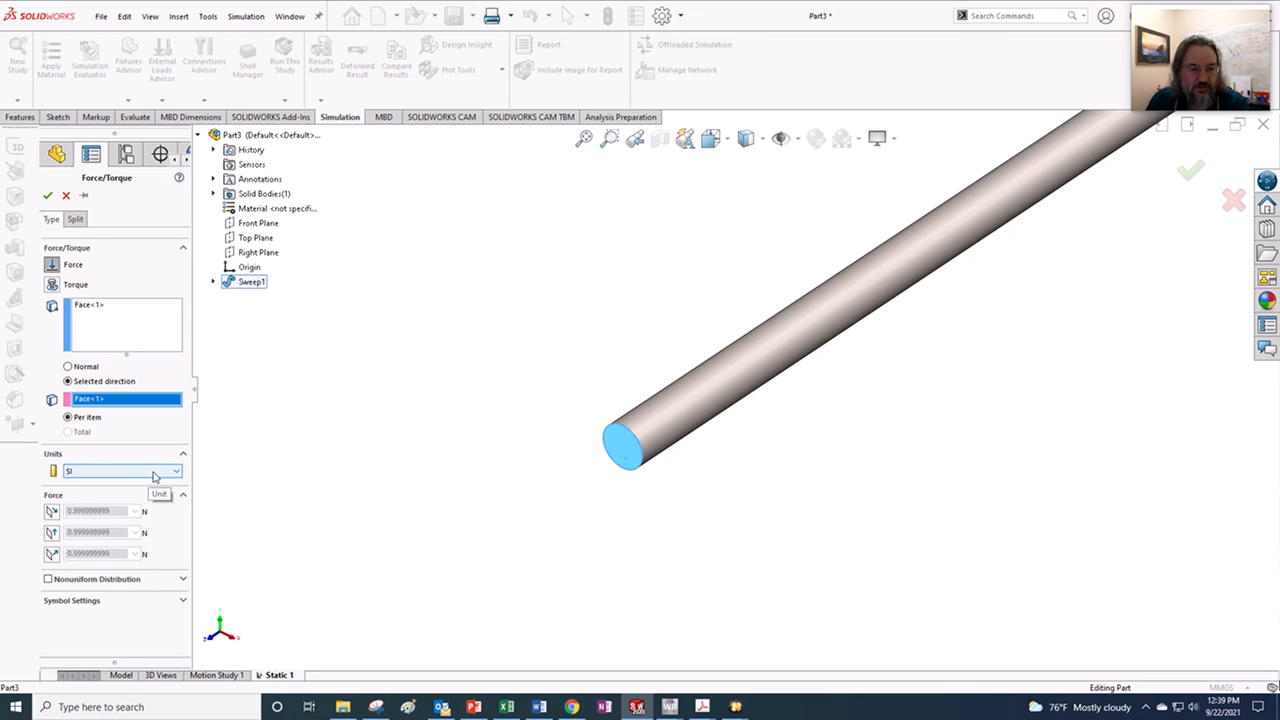
left_click(52, 533)
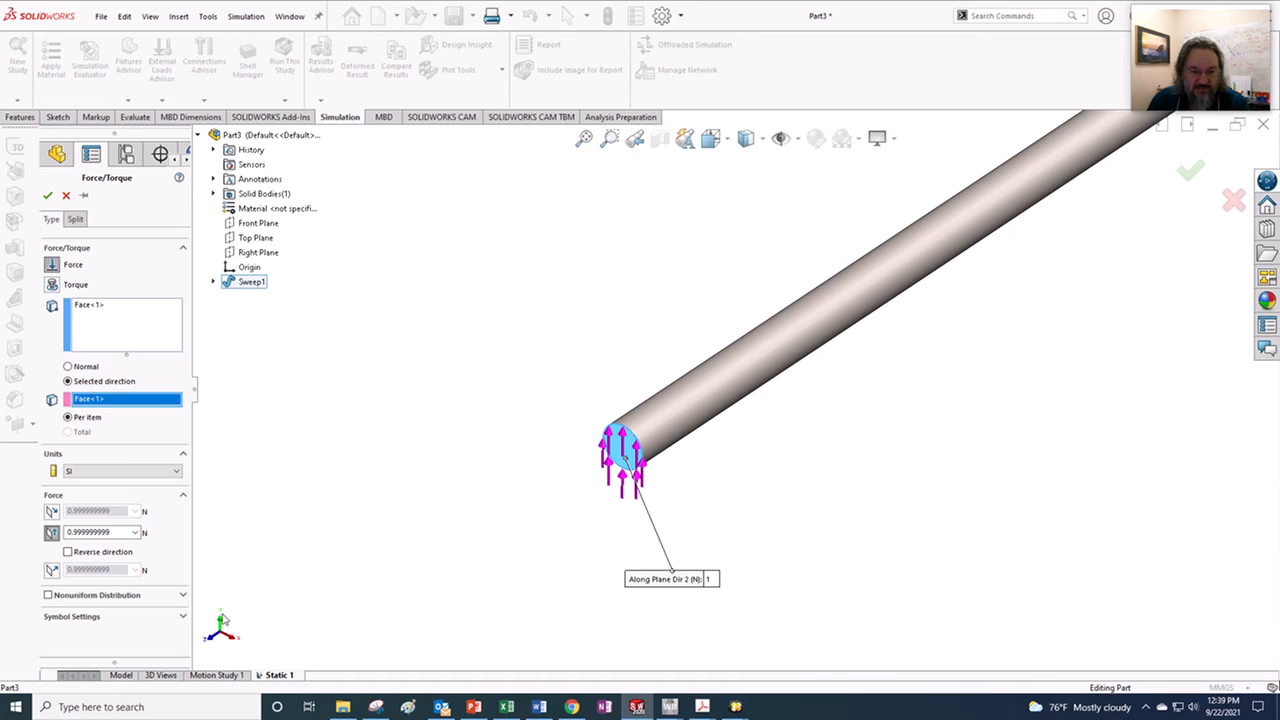
left_click(68, 552)
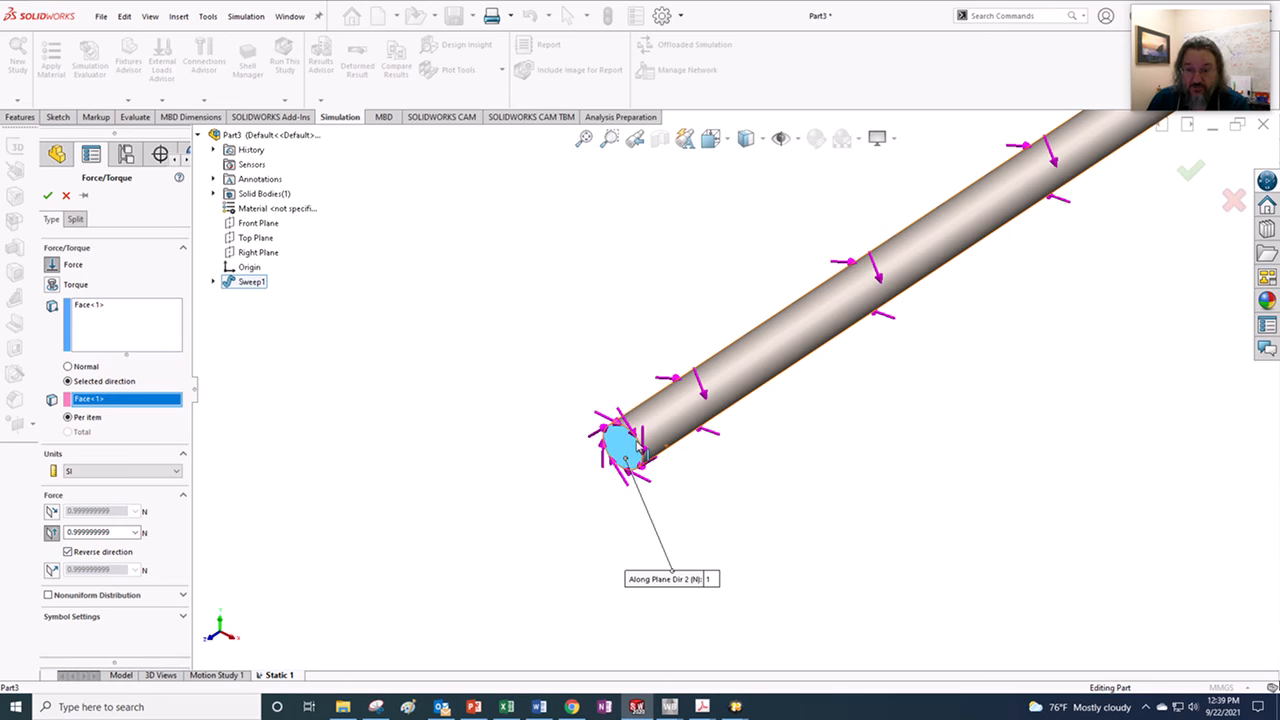
double_click(127, 533)
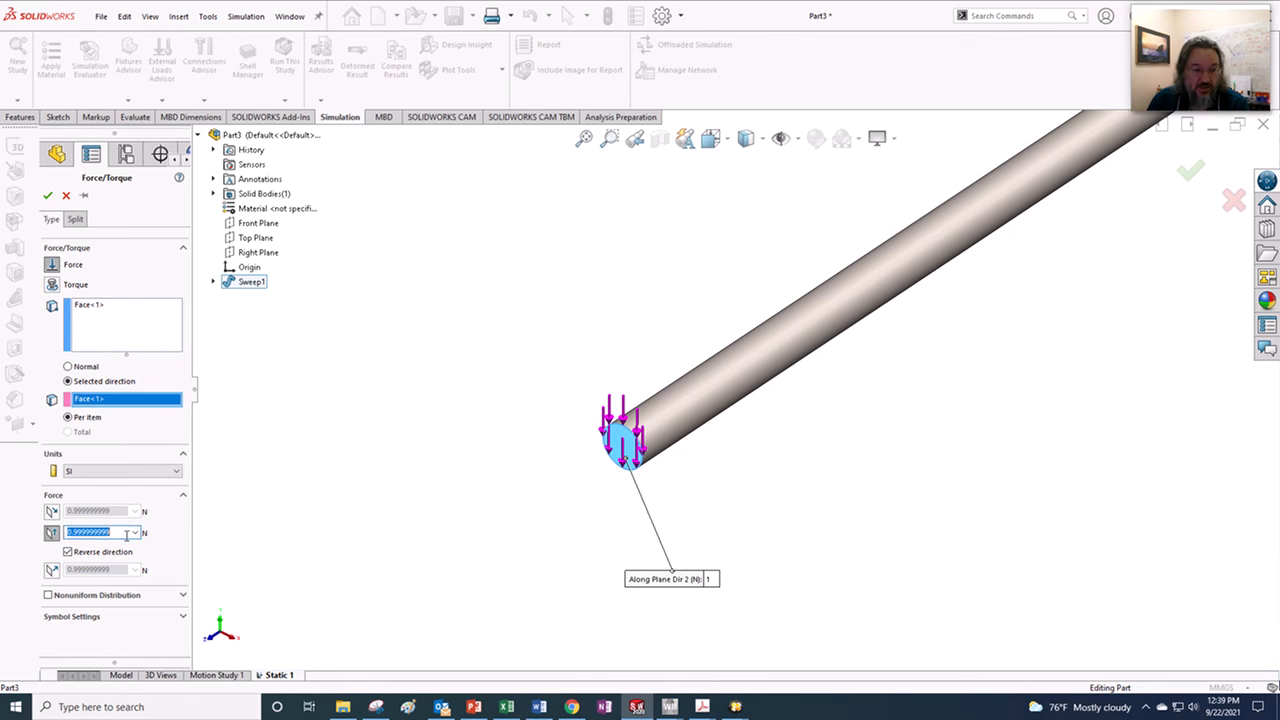
type("3")
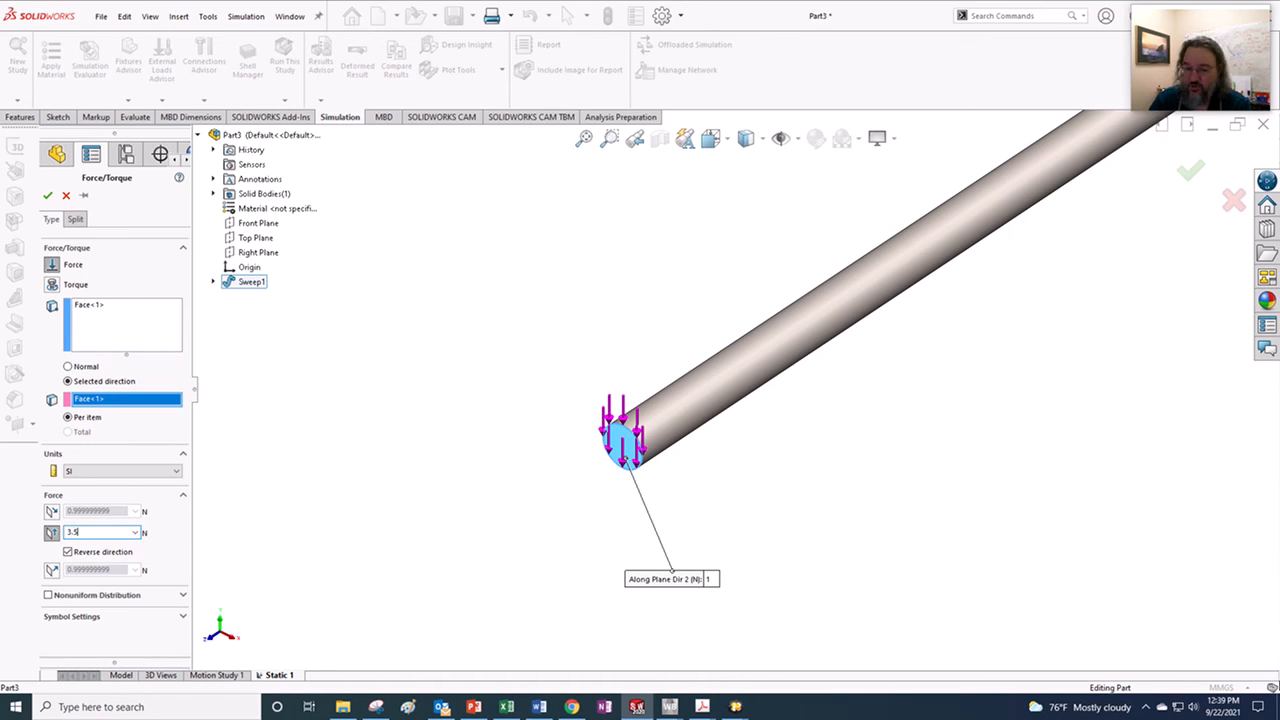
type(".5")
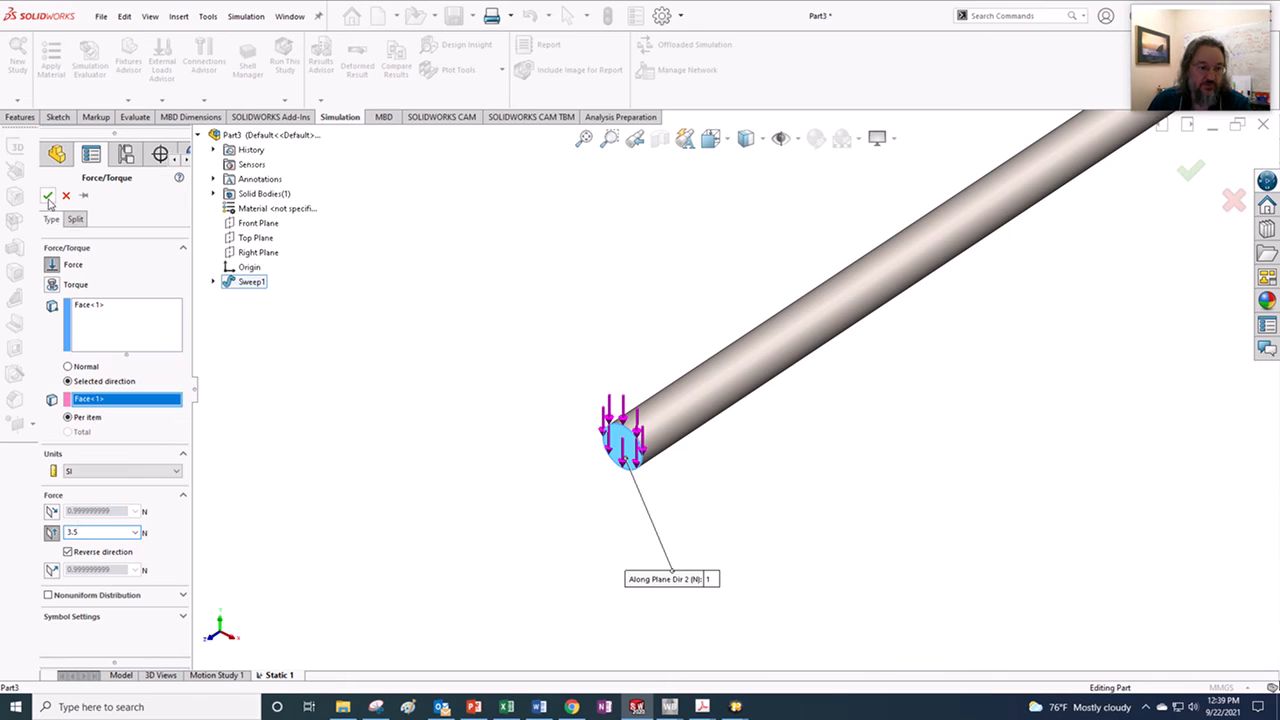
left_click(47, 195)
- View the whole loaded handle, check the cantilevered handle example slide in PowerPoint, and return to SOLIDWORKS
key("f")
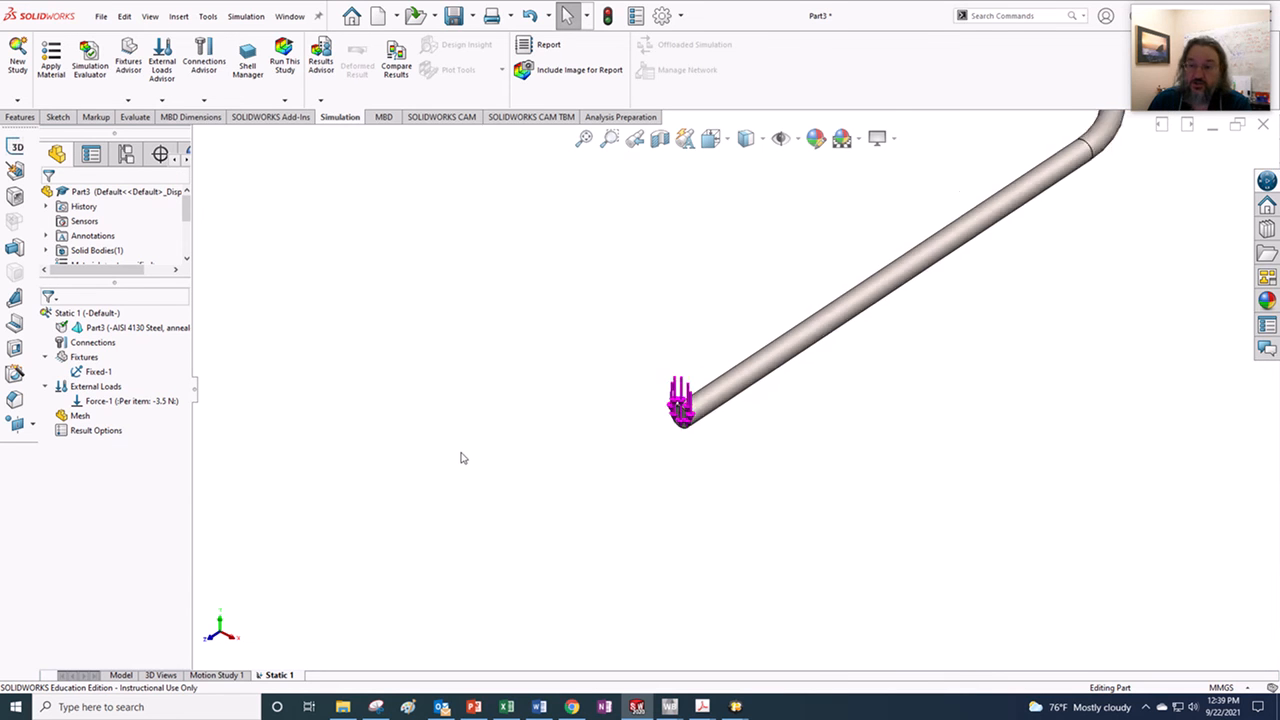
scroll(787, 197, "down", 2)
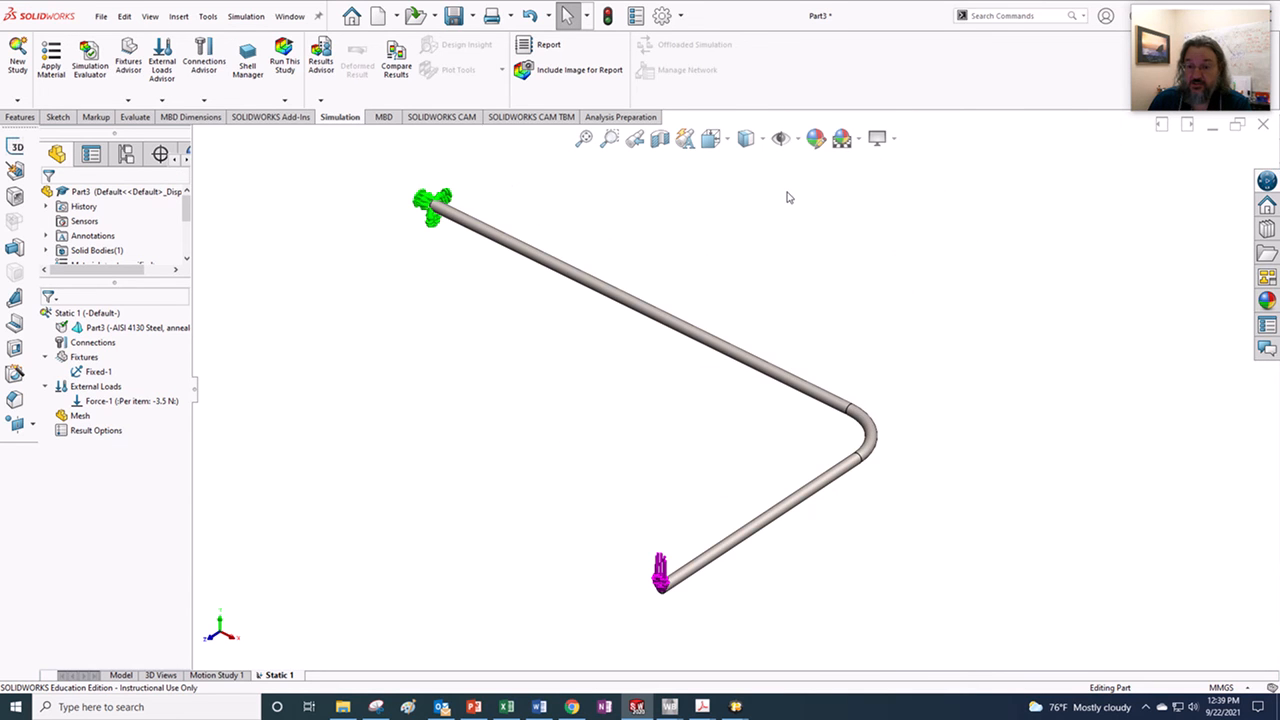
left_click(474, 707)
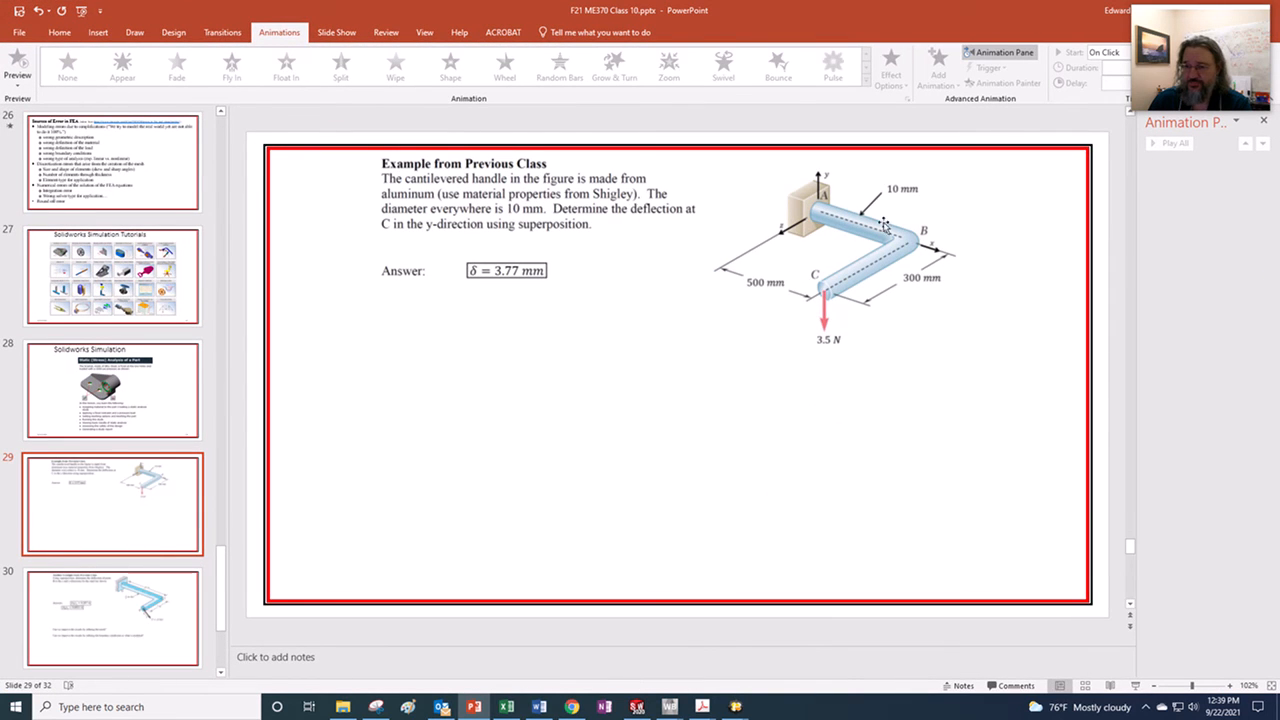
left_click_drag(753, 6, 753, 0)
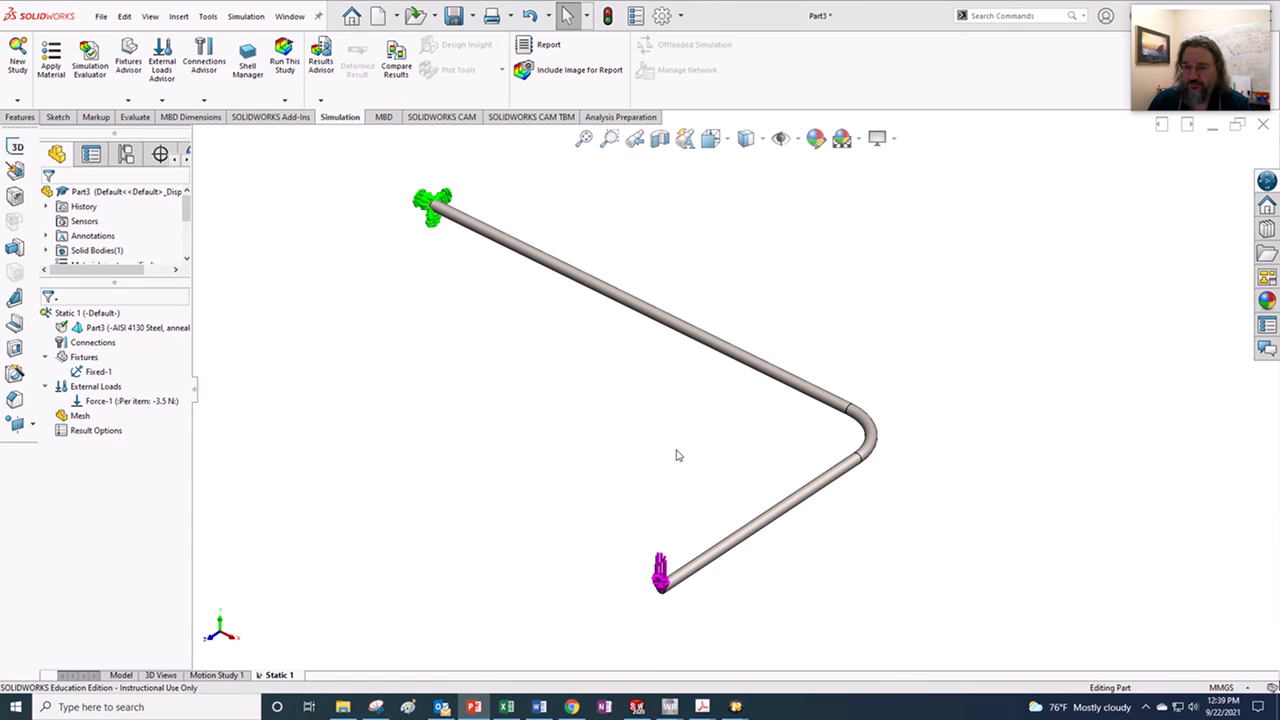
- Create the handle's mesh with the mesh density reset to its default
right_click(64, 417)
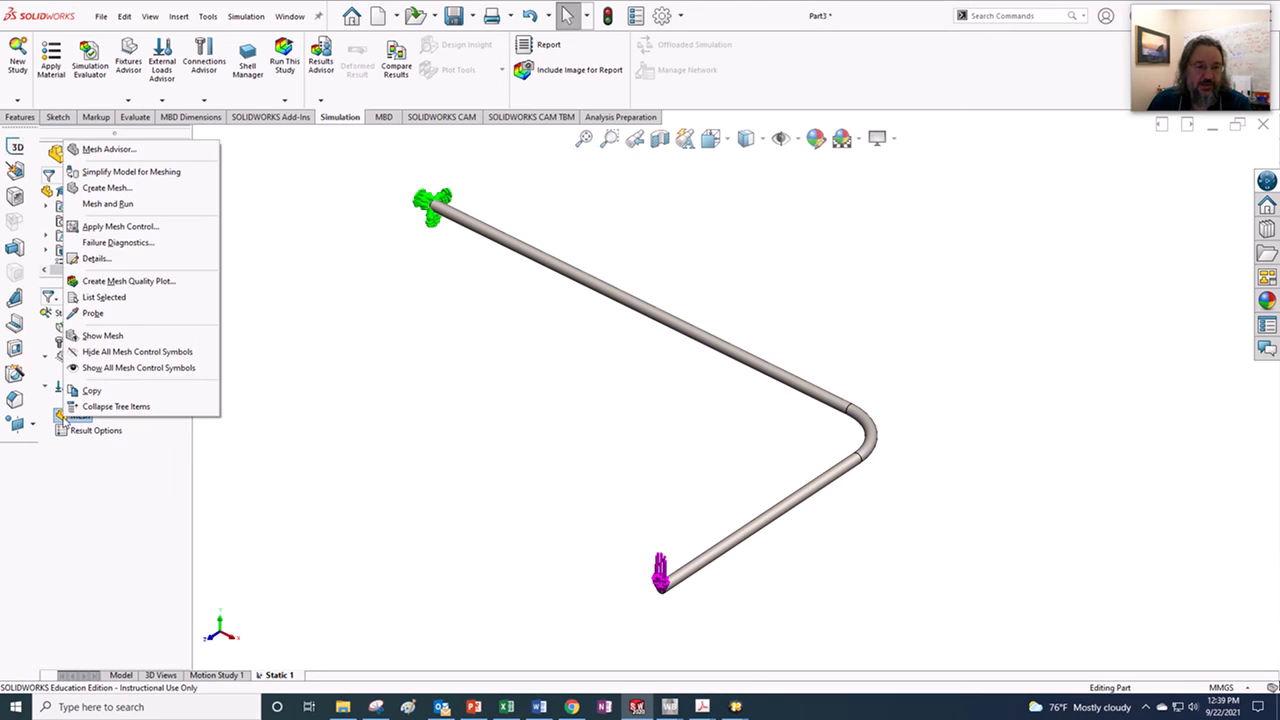
left_click(491, 449)
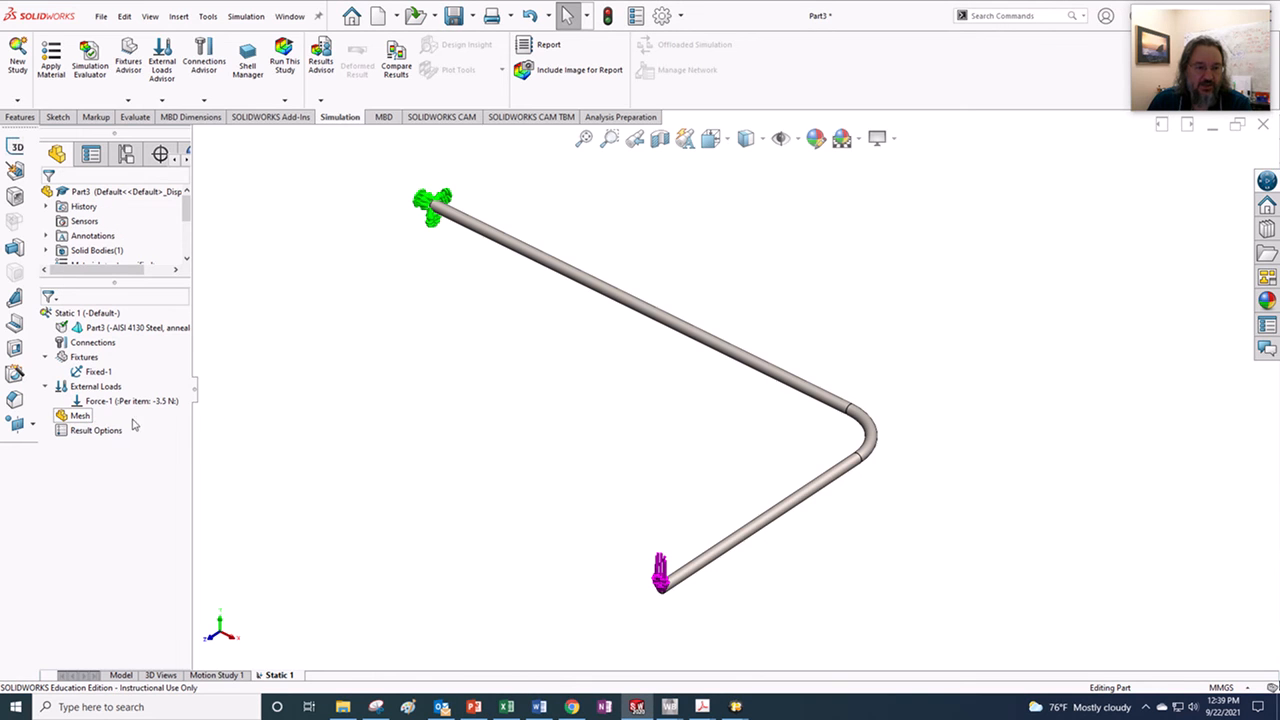
right_click(60, 417)
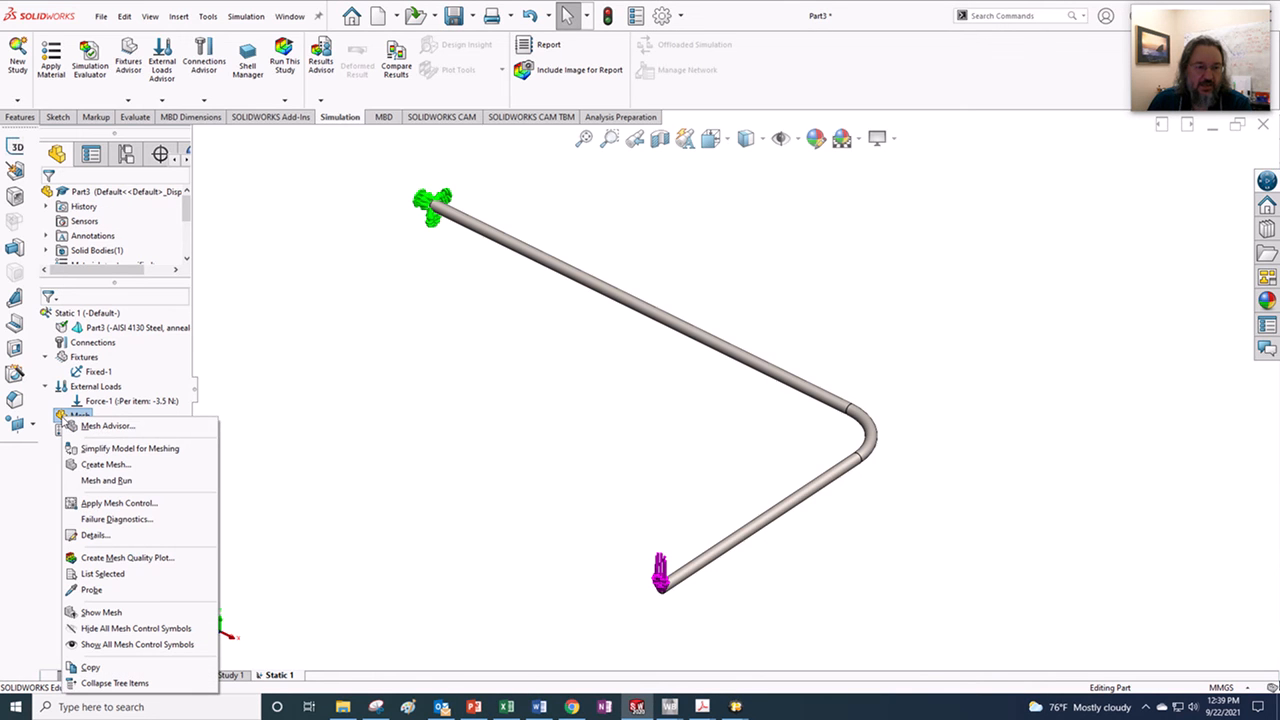
left_click(107, 466)
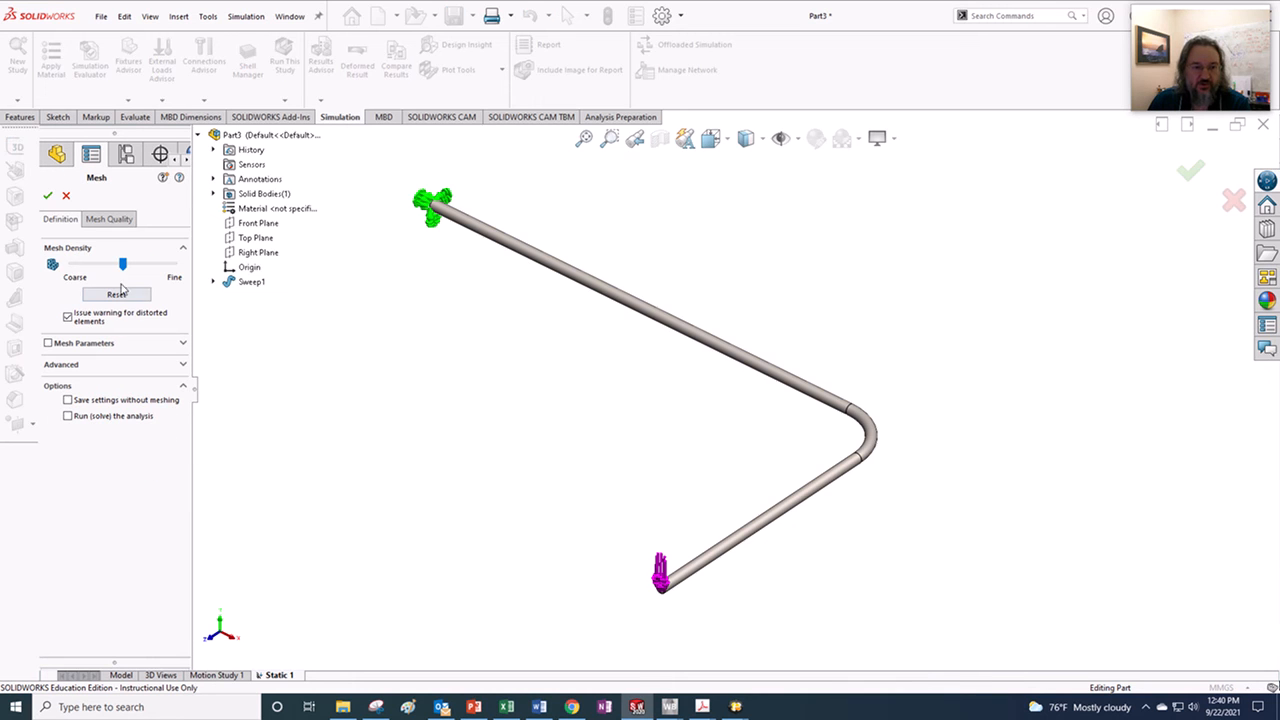
mouse_move(114, 268)
left_mouse_down()
mouse_move(74, 270)
mouse_move(196, 274)
mouse_move(116, 271)
left_mouse_up()
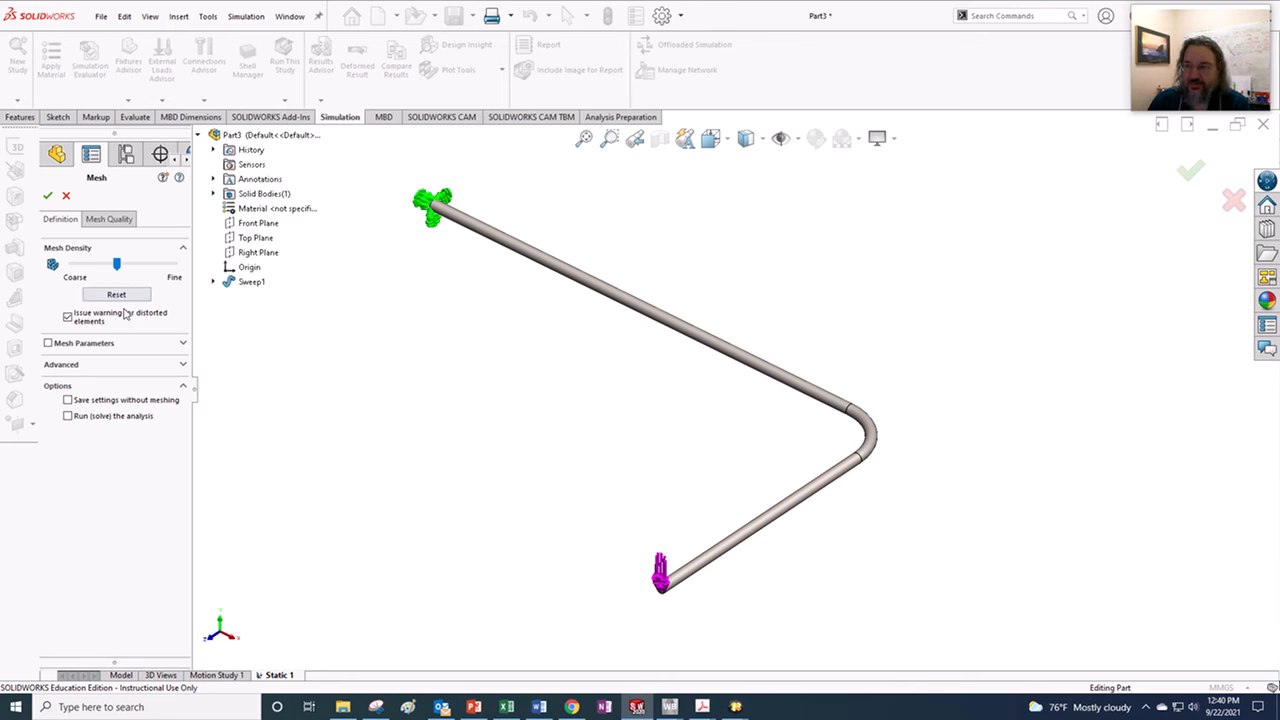
left_click(112, 294)
left_click(47, 195)
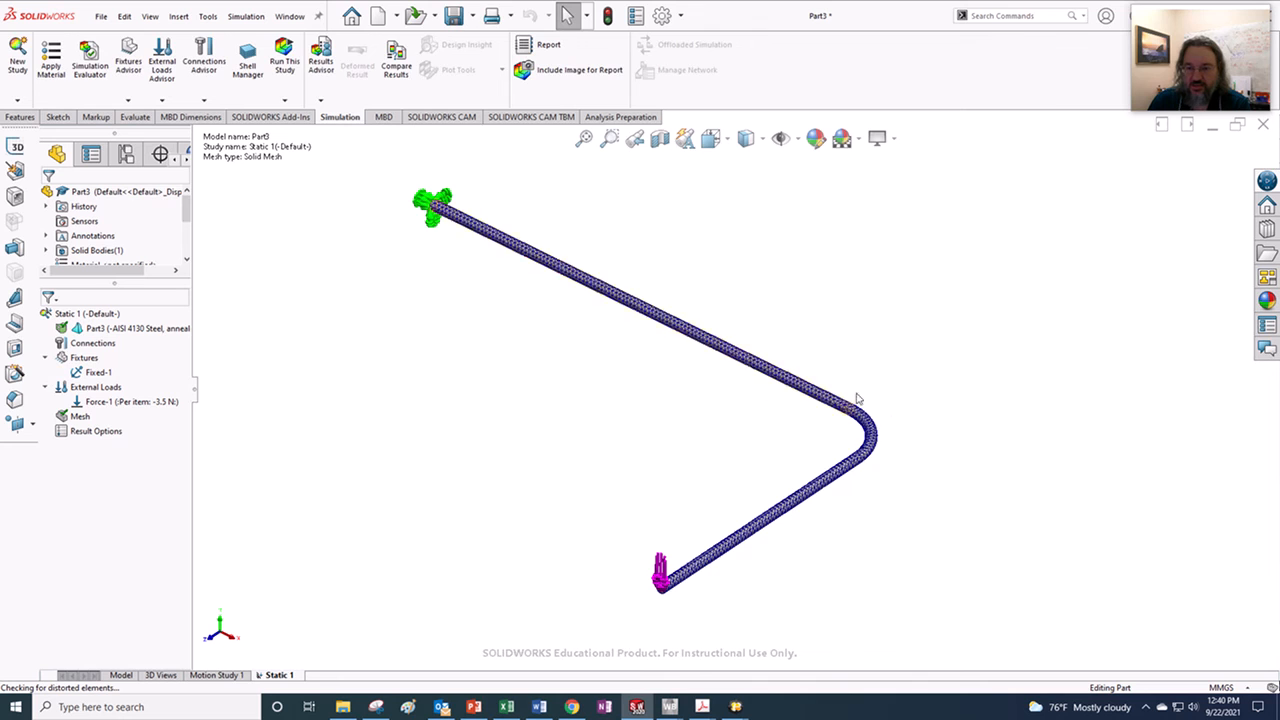
- Examine the mesh along both legs, at the bend, at the loaded end face and near the fixed end
scroll(880, 437, "down", 5)
scroll(718, 440, "up", 5)
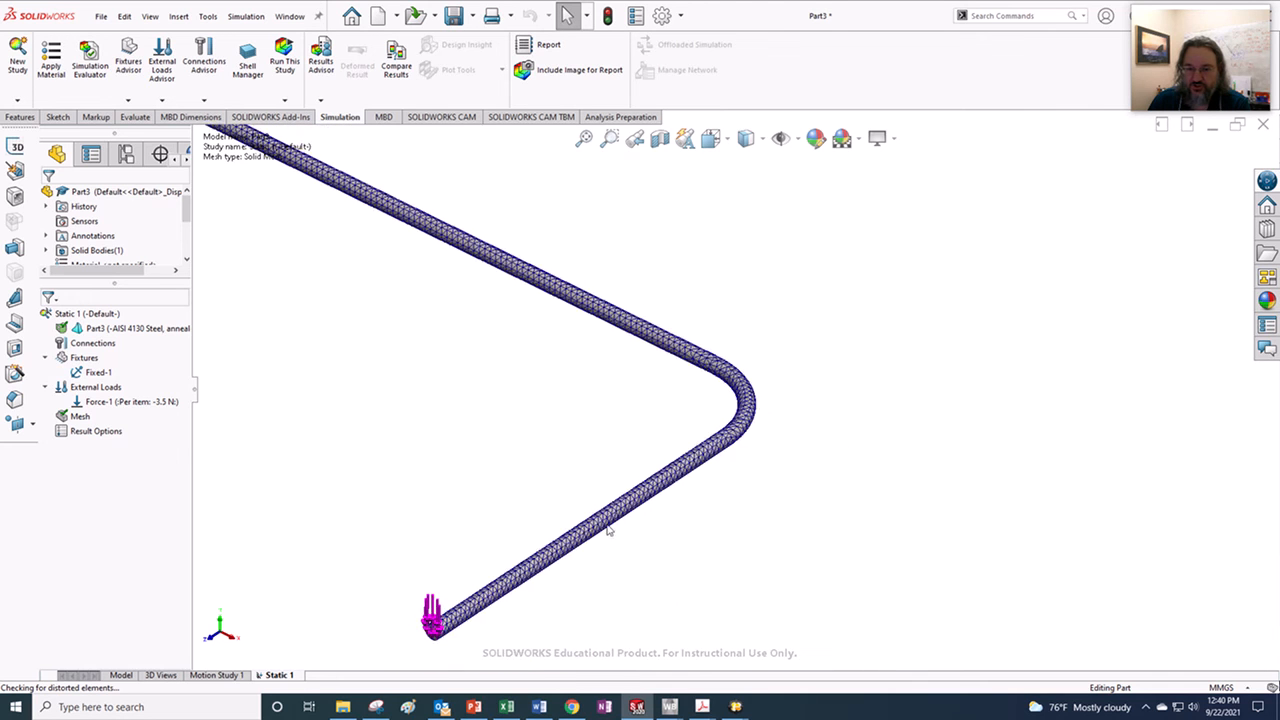
scroll(575, 532, "down", 6)
scroll(655, 437, "down", 2)
scroll(658, 432, "up", 8)
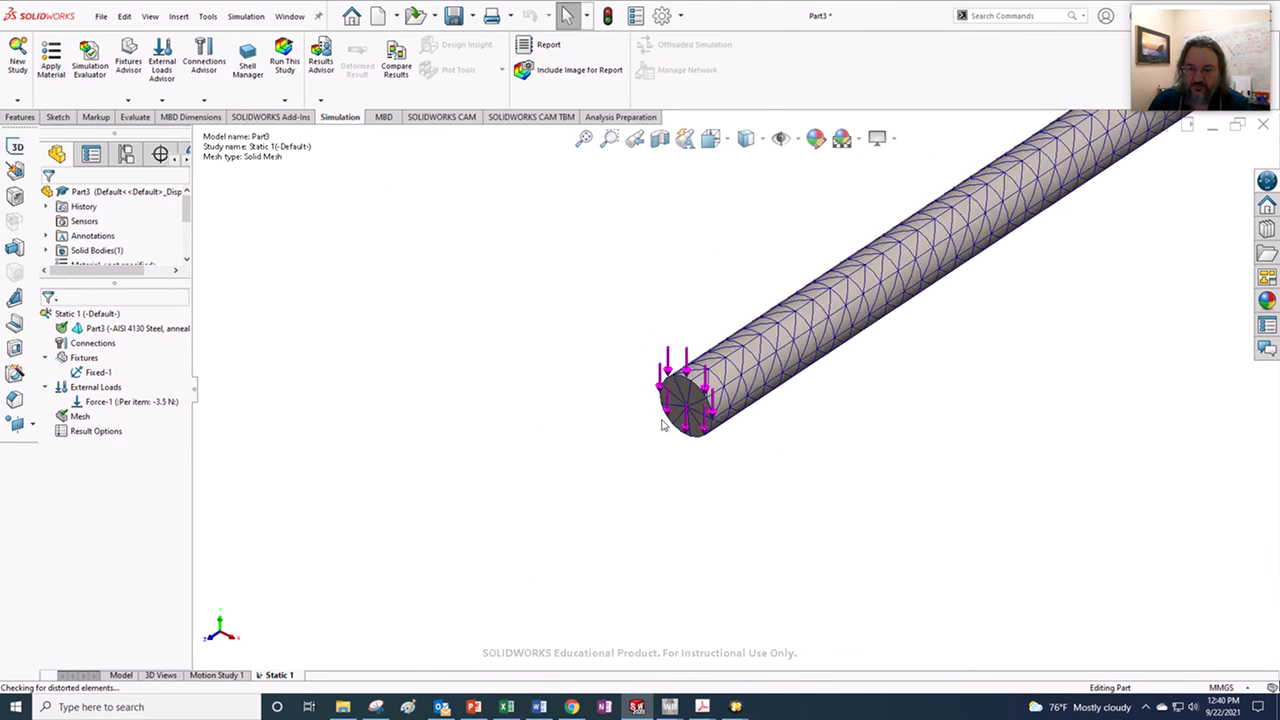
scroll(661, 425, "up", 3)
scroll(672, 295, "down", 4)
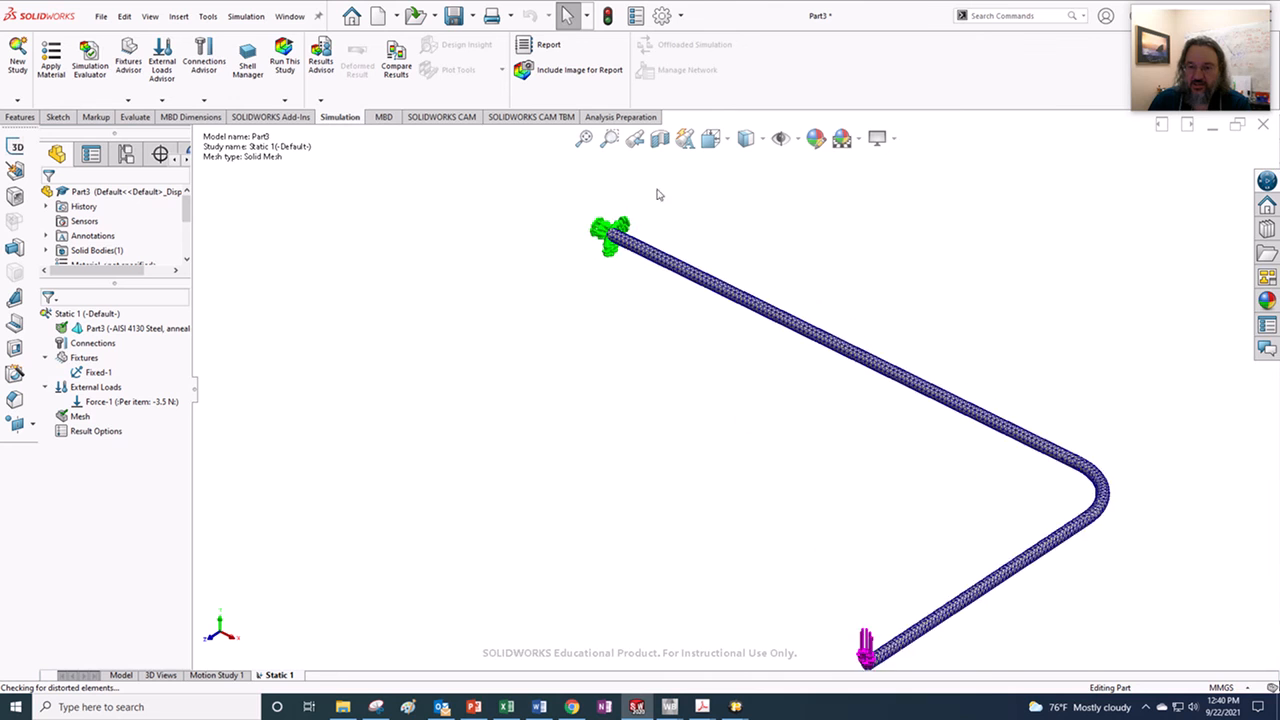
scroll(649, 229, "down", 3)
scroll(704, 432, "up", 4)
scroll(914, 437, "up", 1)
scroll(808, 526, "down", 4)
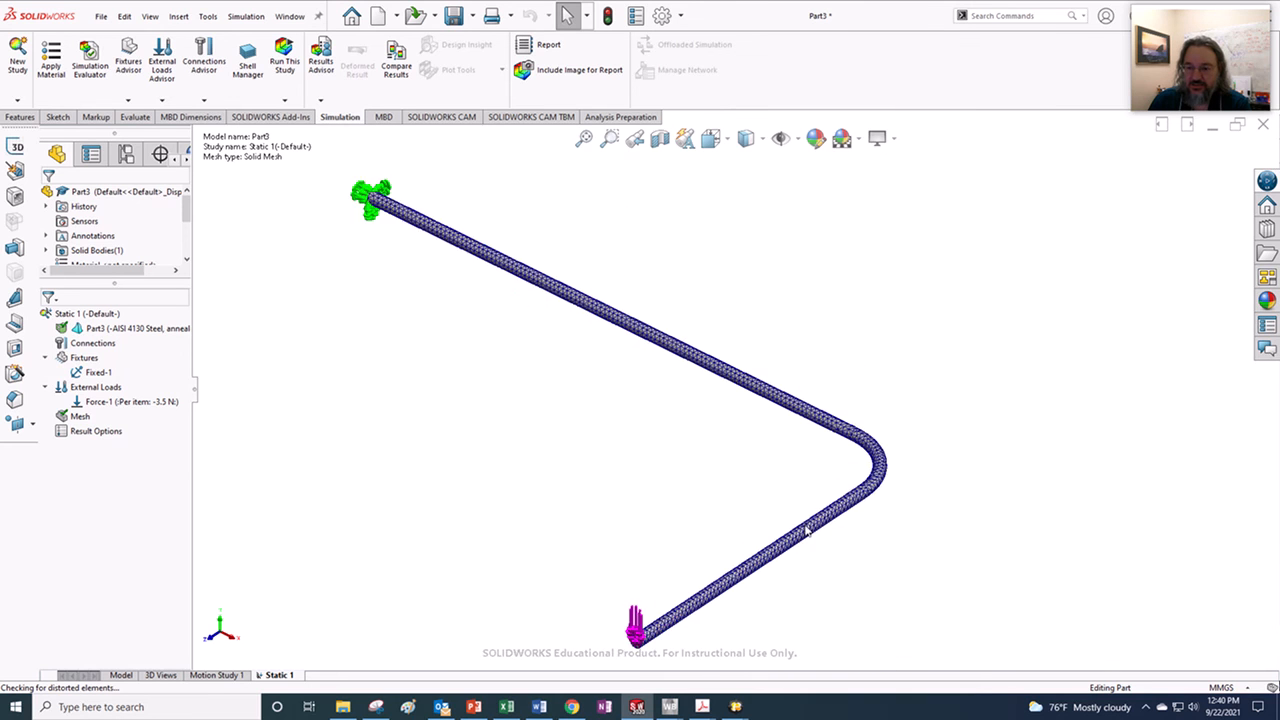
scroll(808, 531, "up", 3)
scroll(811, 533, "down", 2)
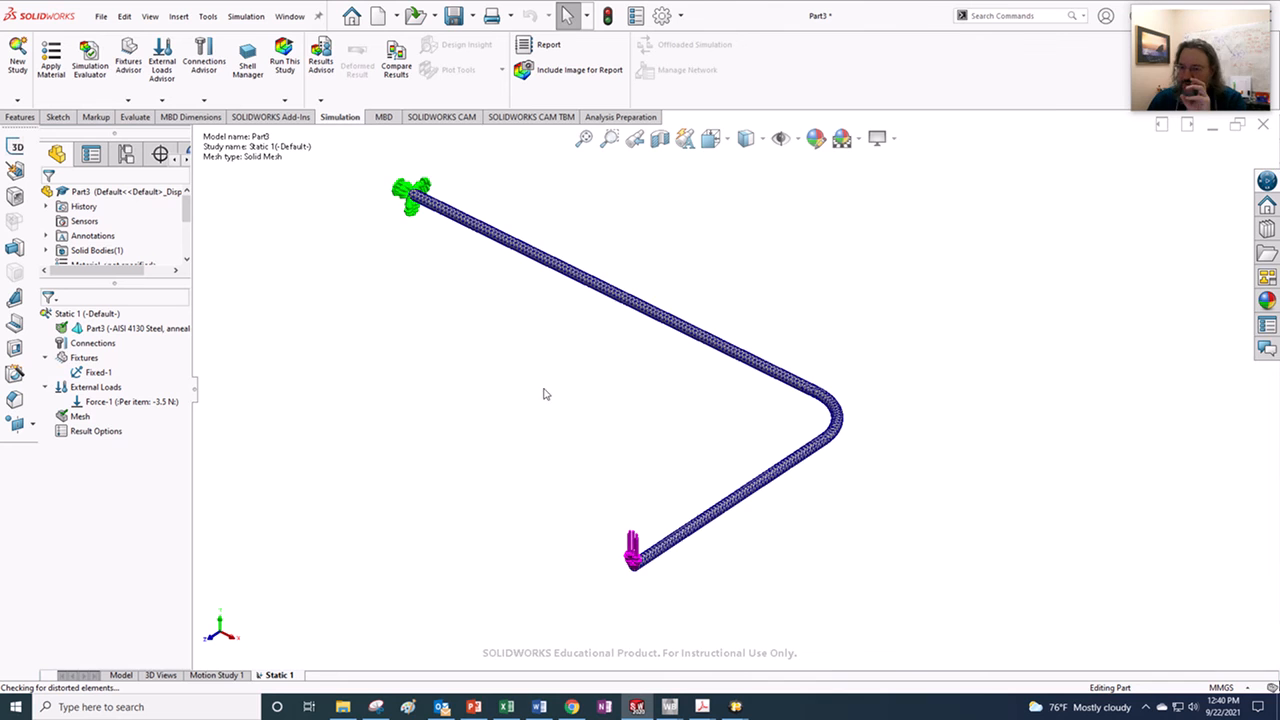
scroll(650, 347, "down", 4)
scroll(690, 422, "up", 2)
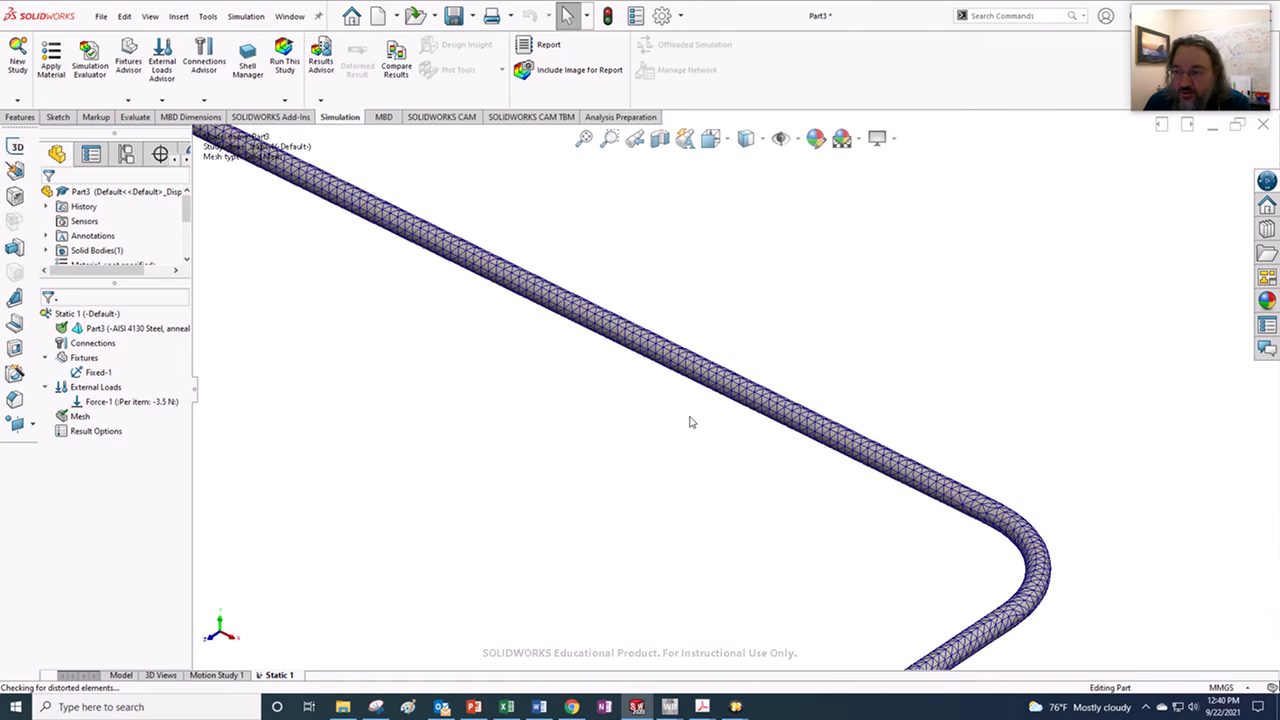
scroll(690, 422, "up", 6)
scroll(652, 464, "down", 2)
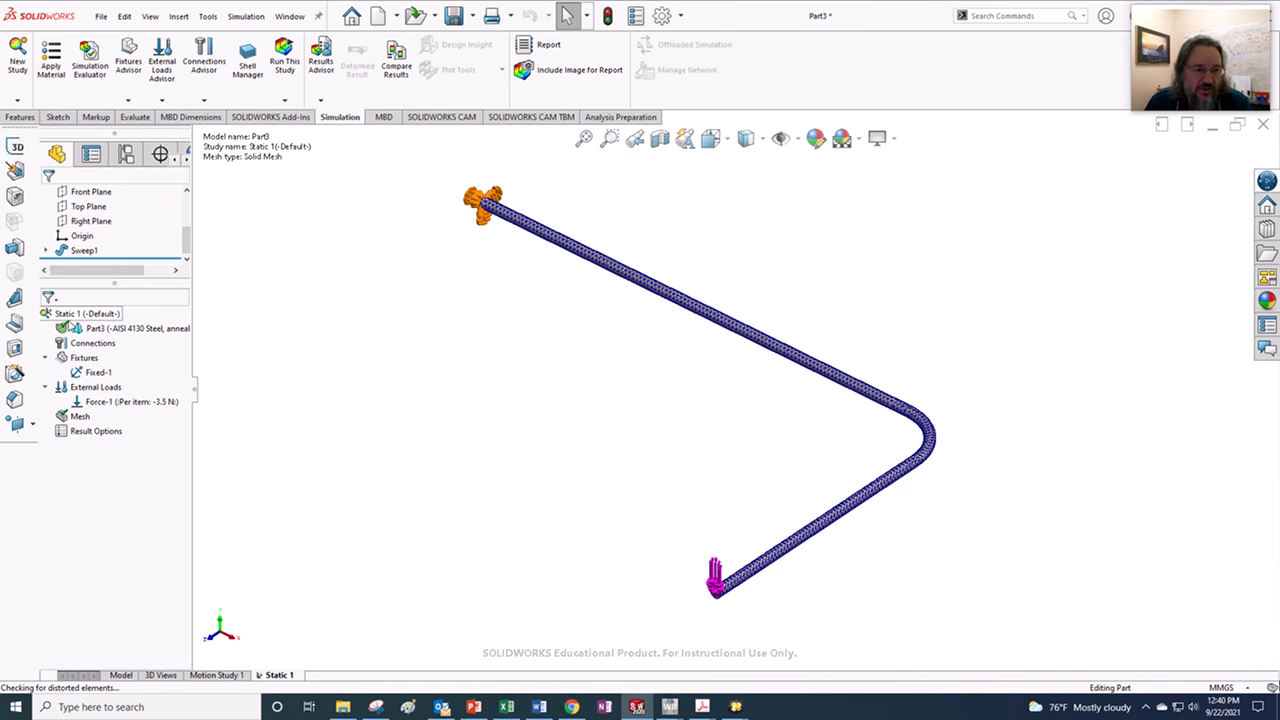
- Run the static study and display the resultant displacement plot
right_click(68, 315)
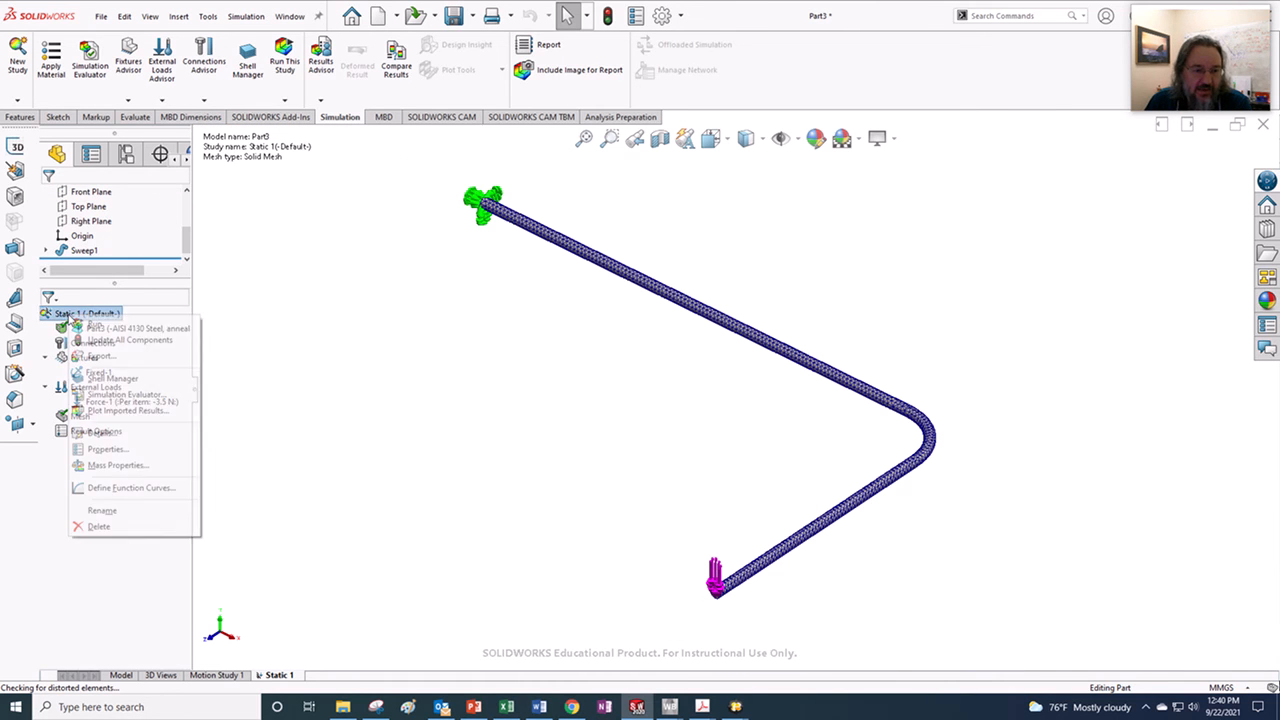
left_click(92, 326)
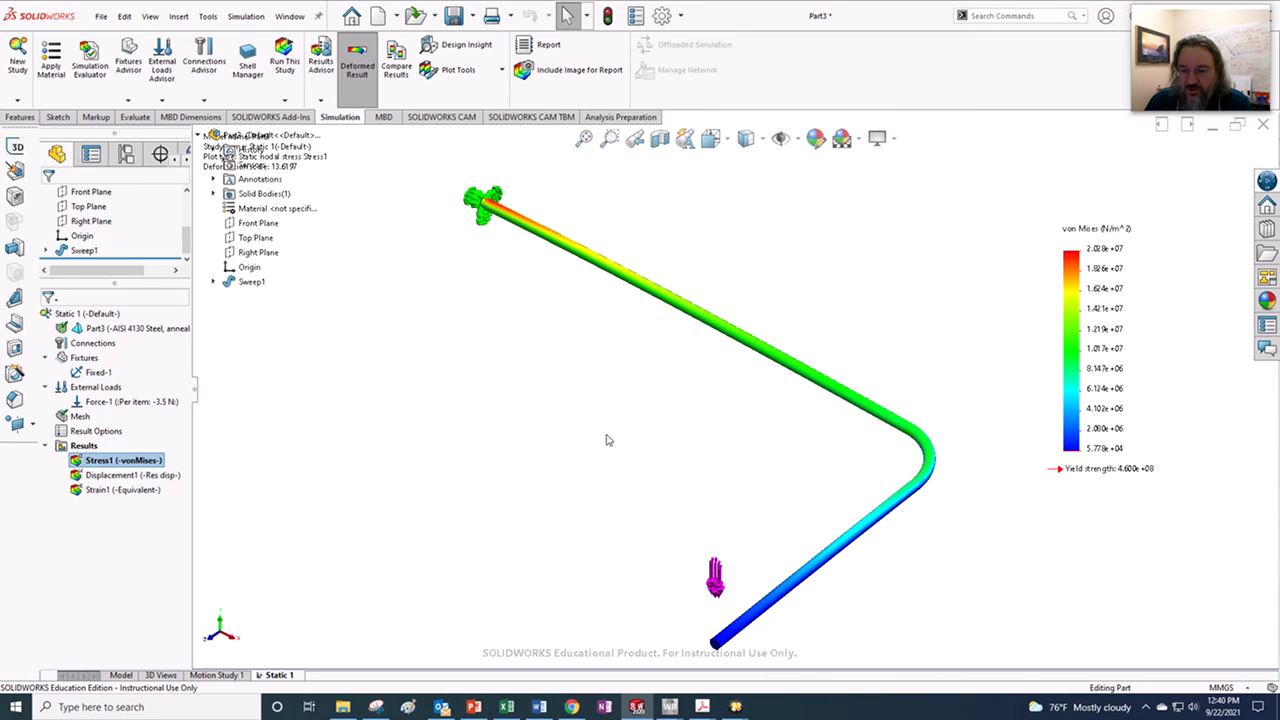
left_click(108, 477)
right_click(110, 477)
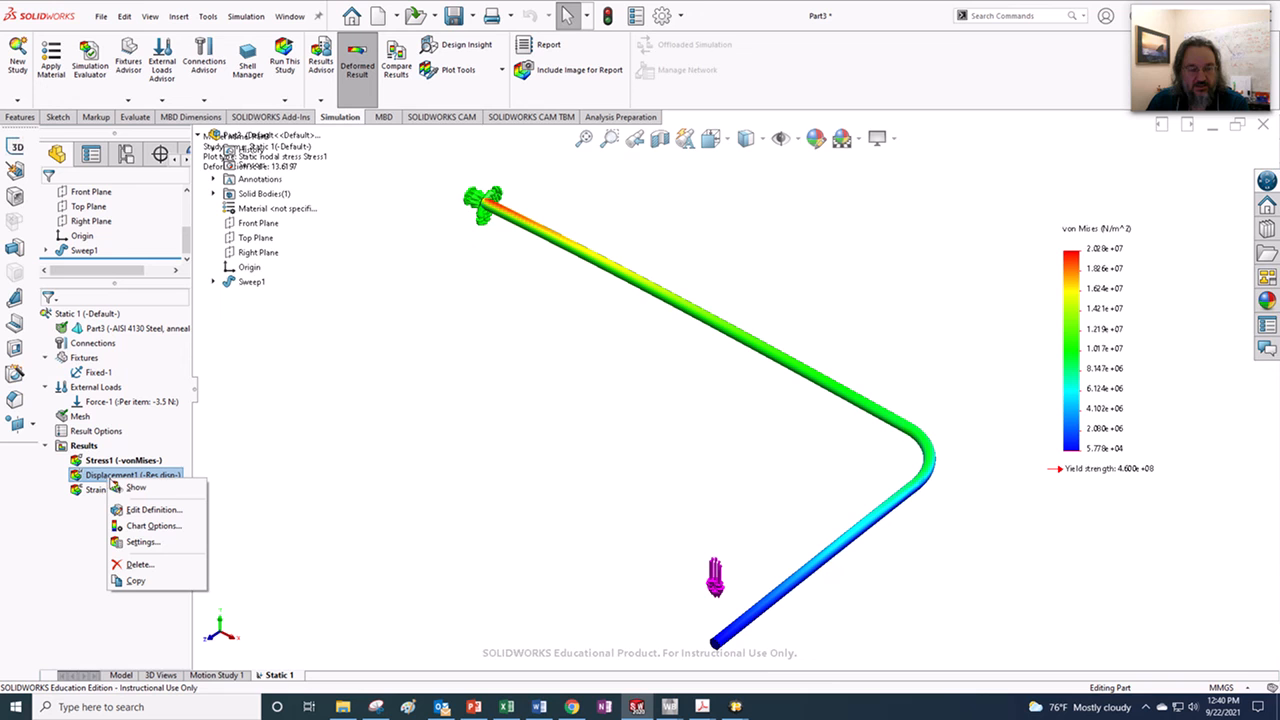
left_click(121, 487)
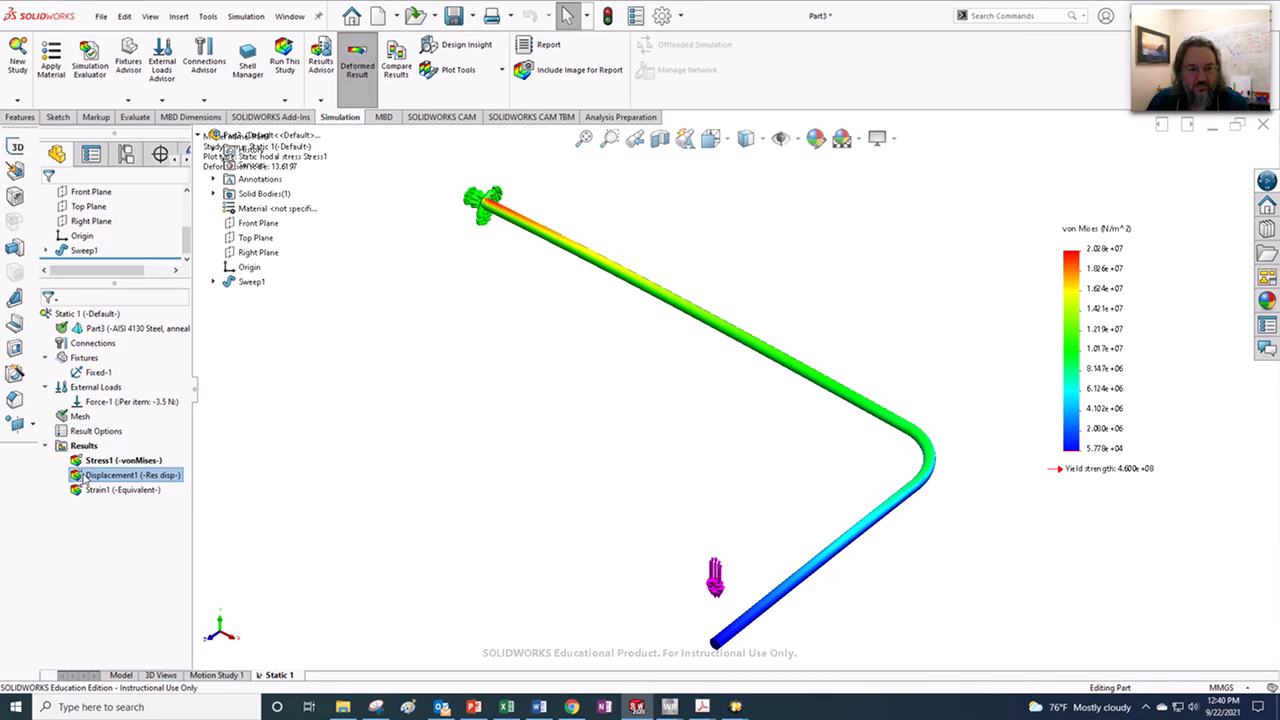
right_click(80, 477)
left_click(105, 486)
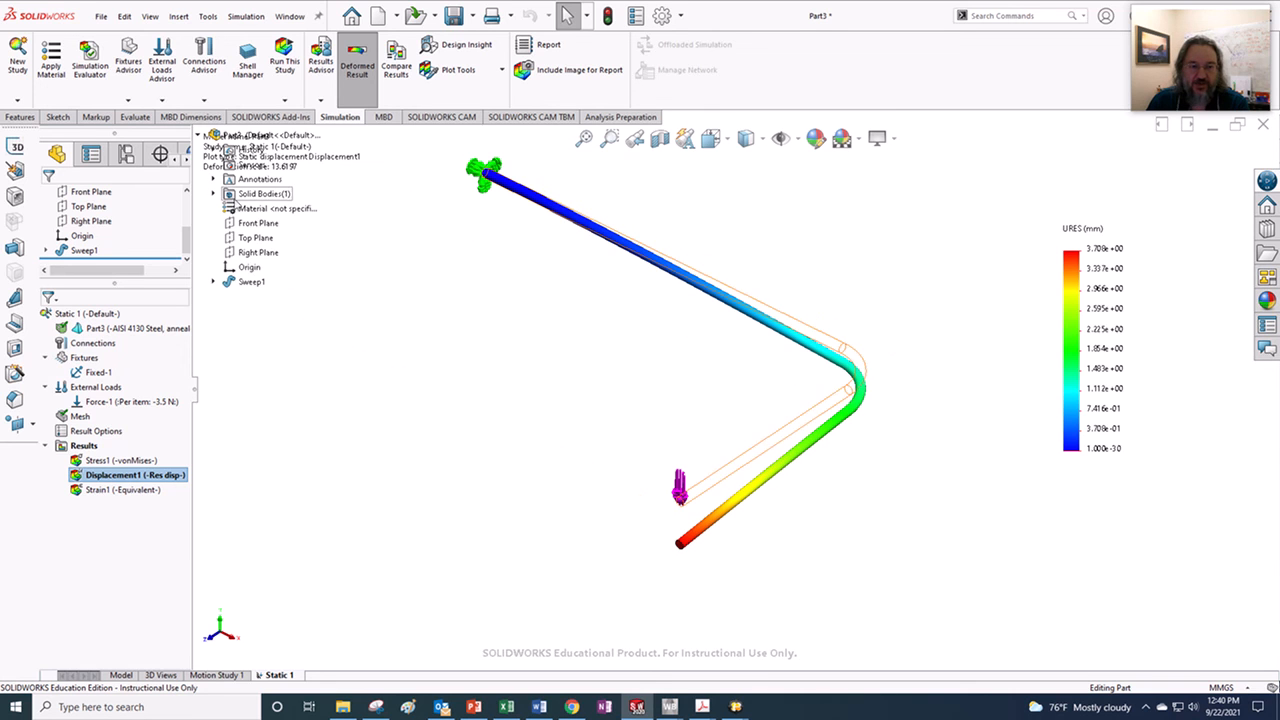
left_click(195, 390)
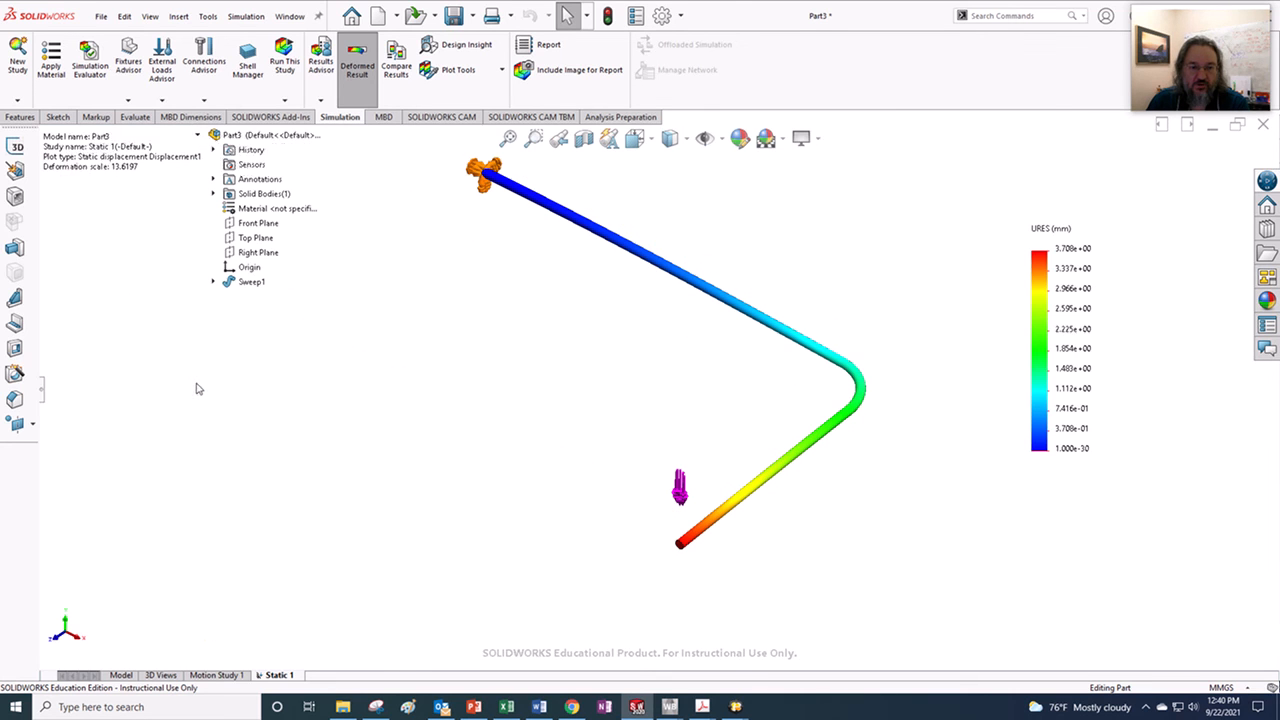
left_click(42, 390)
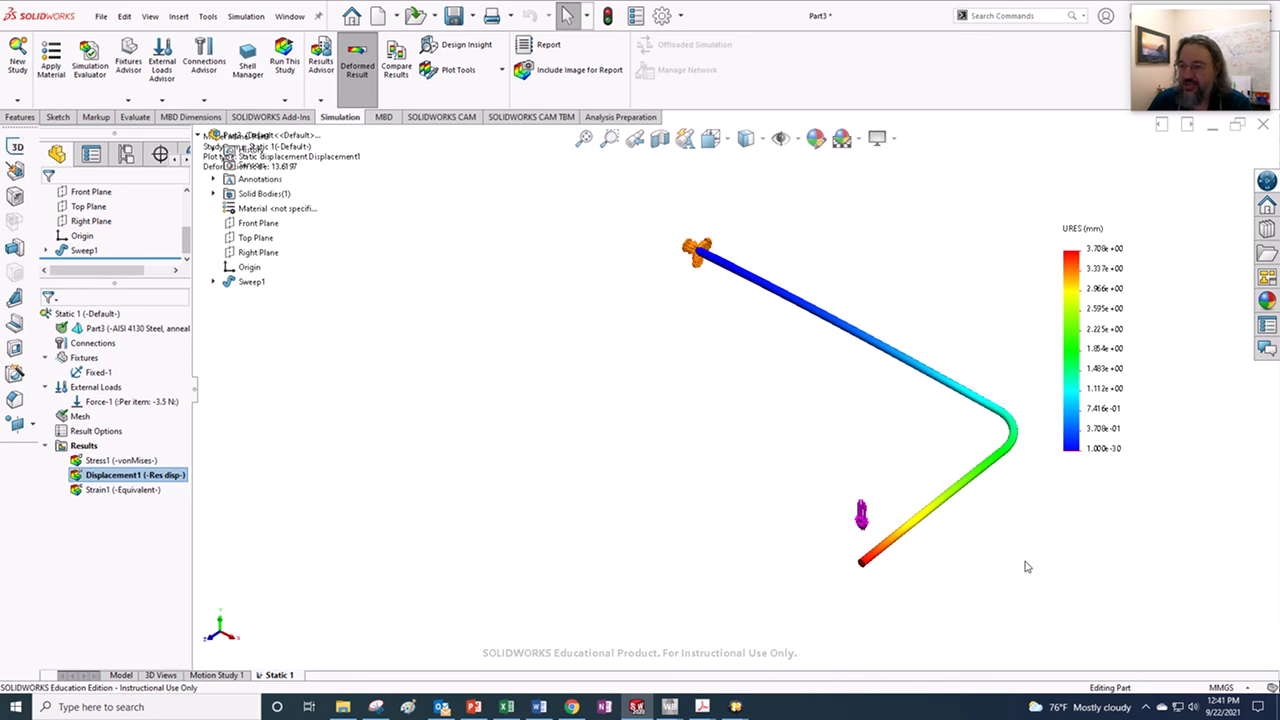
- Edit the displacement plot's definition to display UY: Y Displacement in mm
right_click(82, 478)
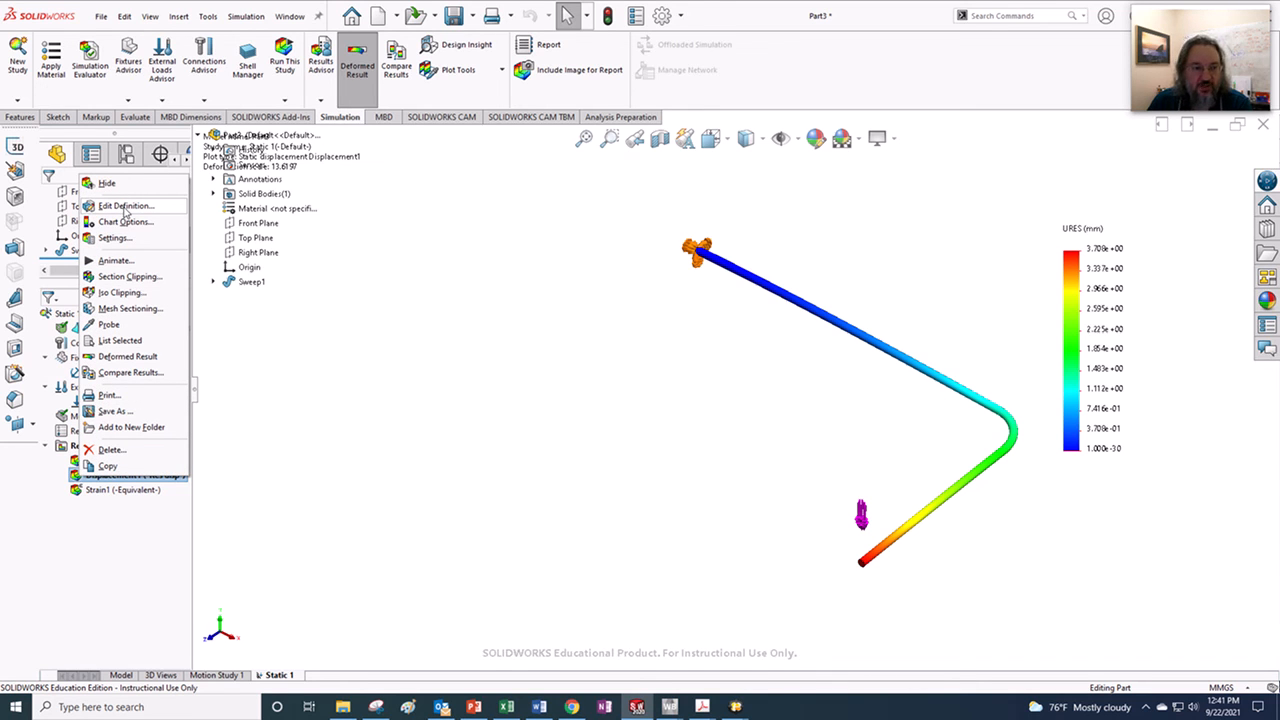
left_click(409, 476)
right_click(124, 476)
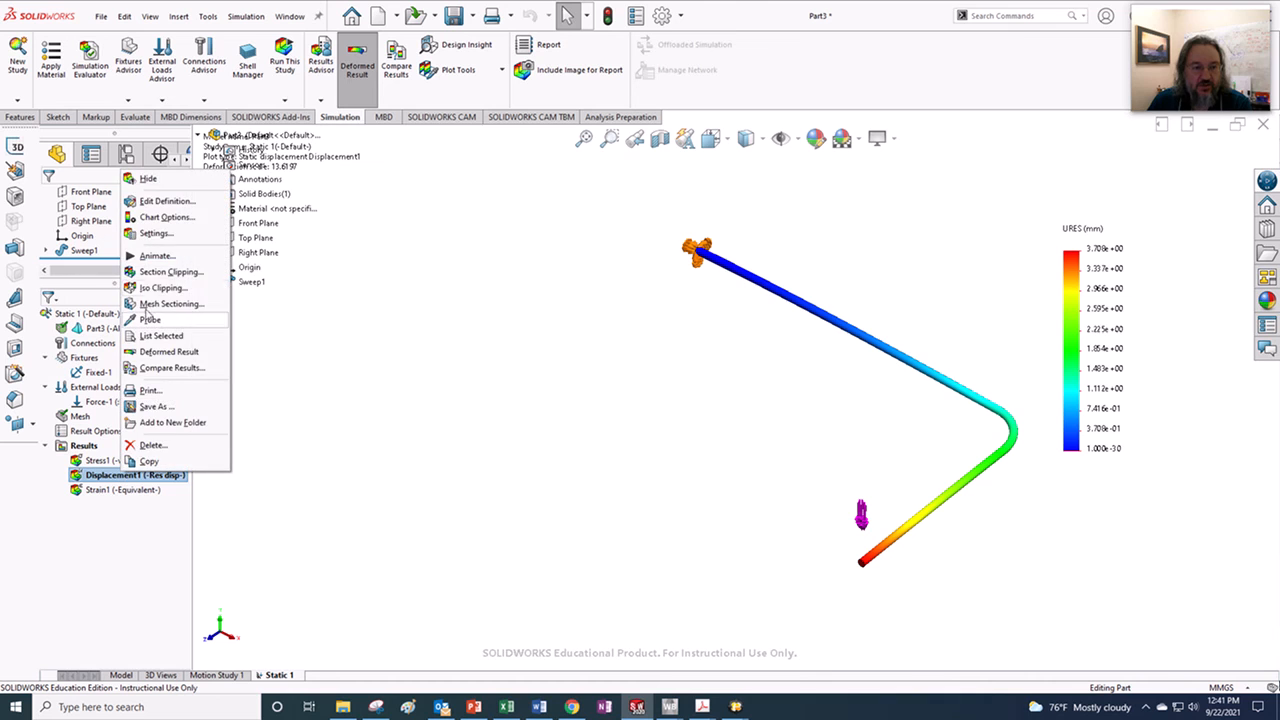
left_click(396, 406)
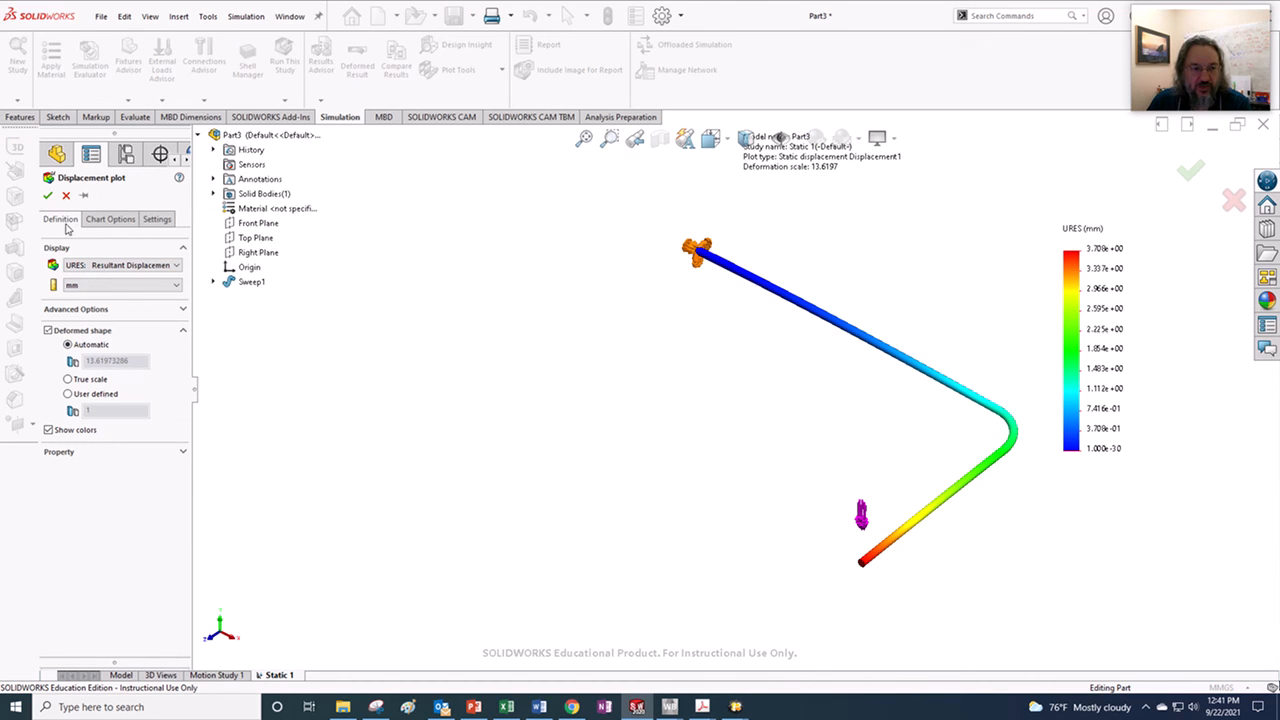
left_click(110, 219)
left_click(157, 219)
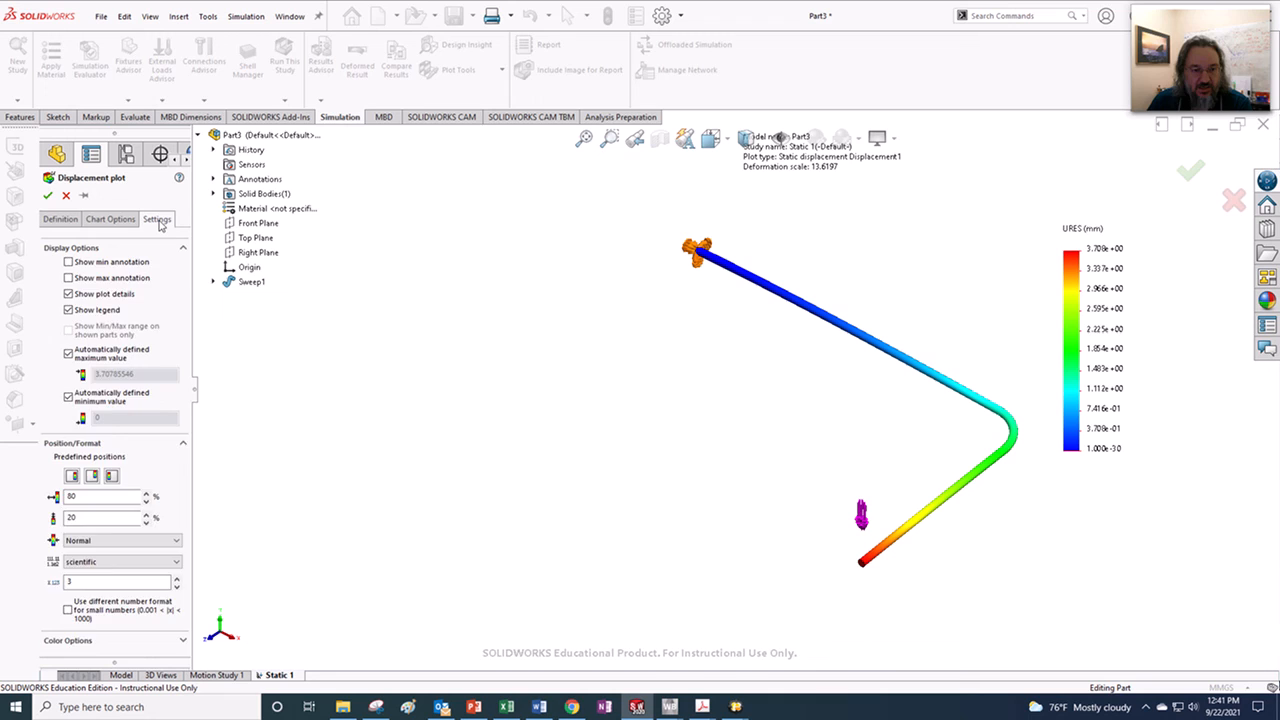
left_click(58, 220)
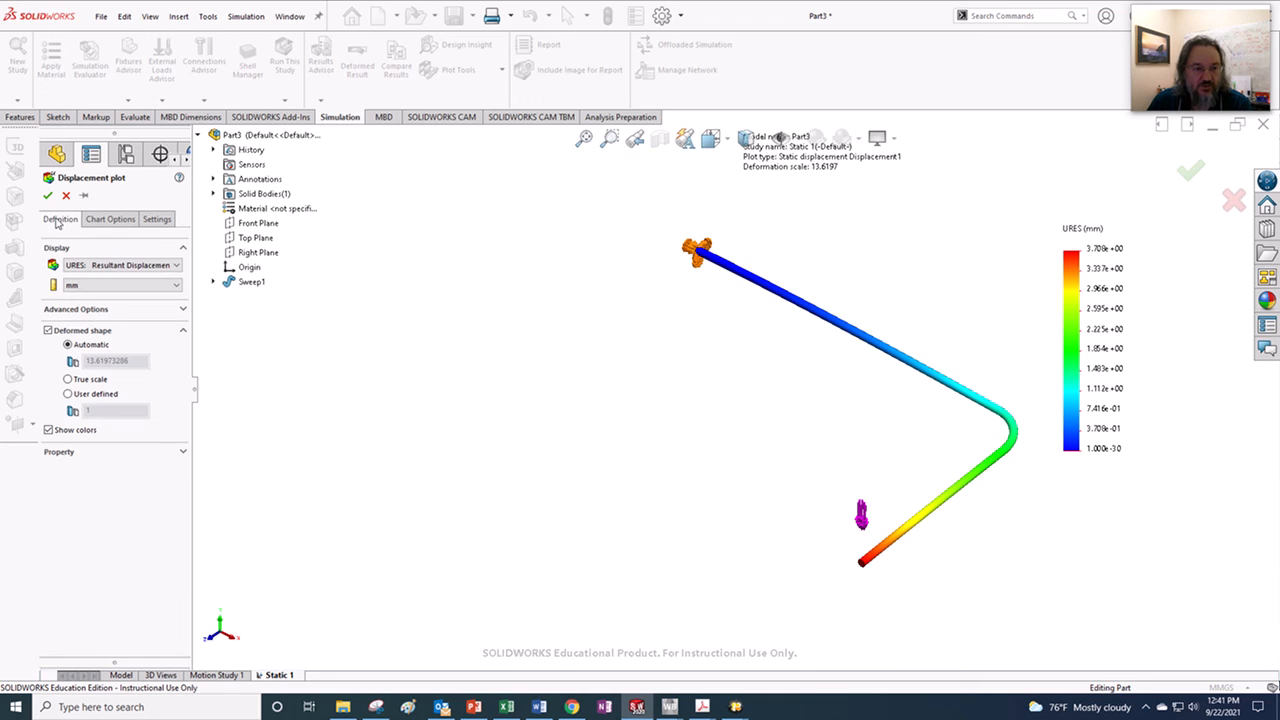
left_click(107, 266)
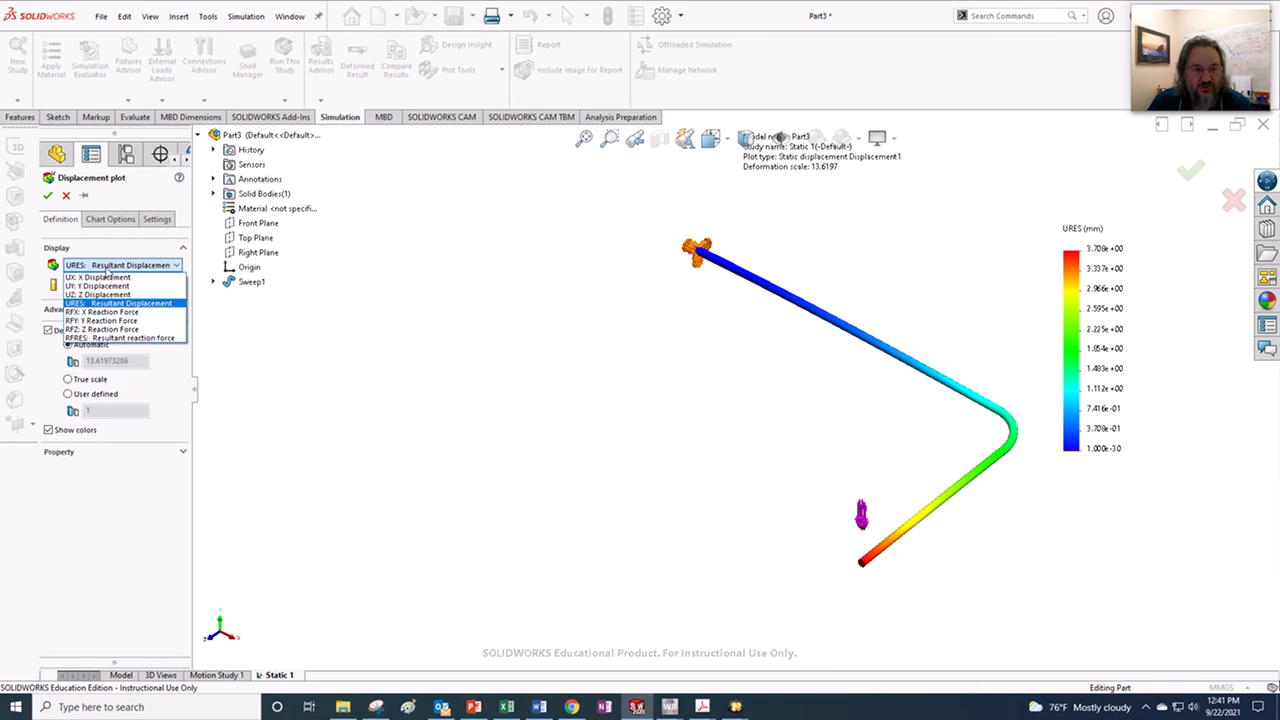
left_click(105, 286)
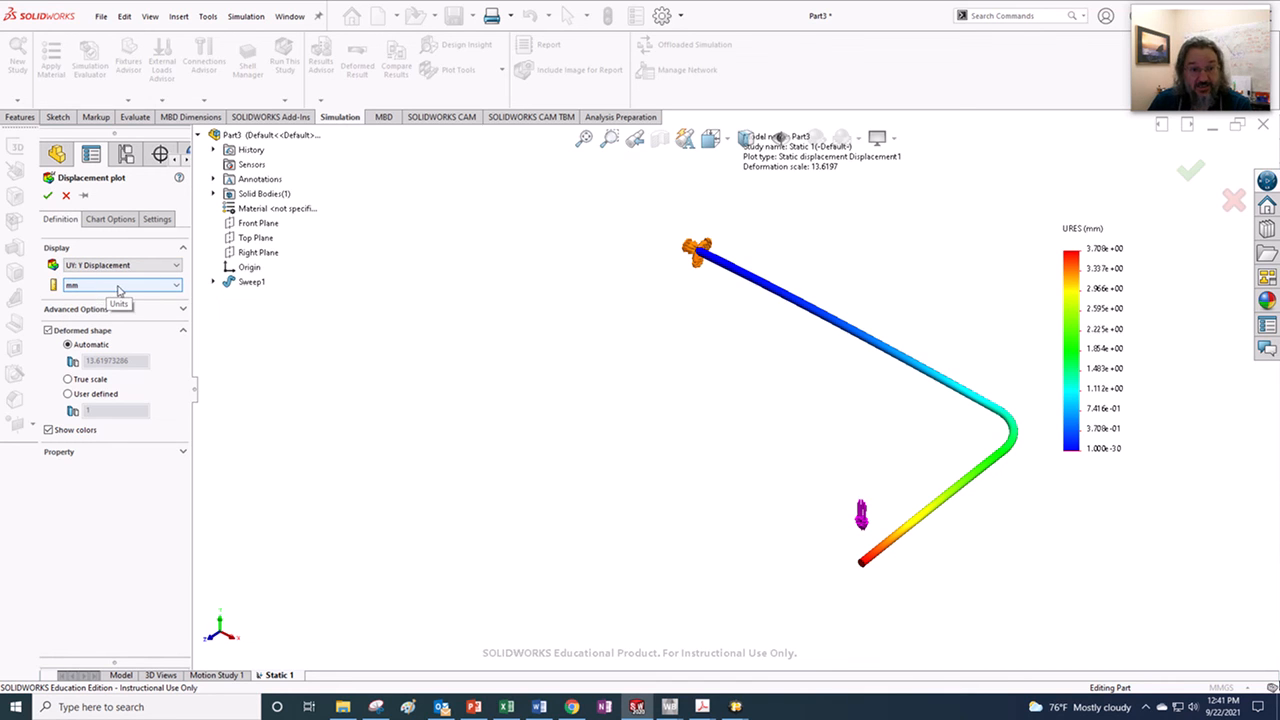
left_click(118, 290)
left_click(98, 324)
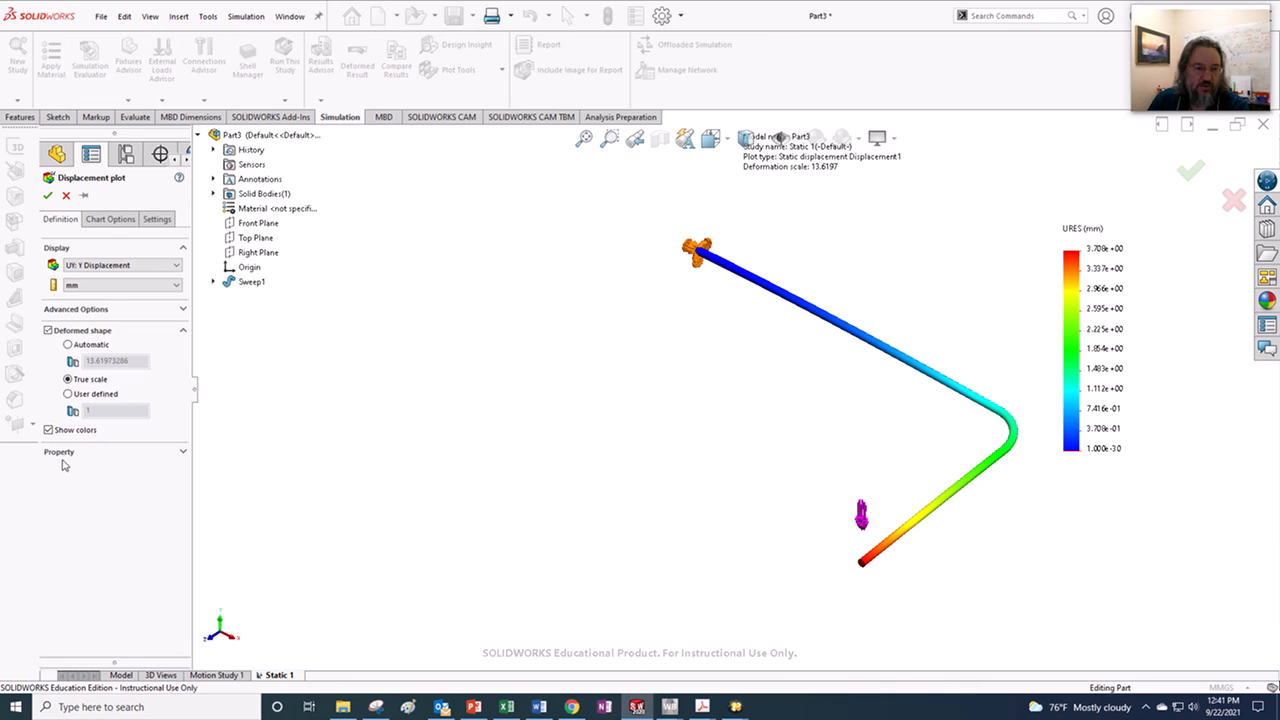
- Superimpose the translucent model on the deformed shape with transparency 0.94, and set the deformed shape scale to Automatic
left_click(156, 222)
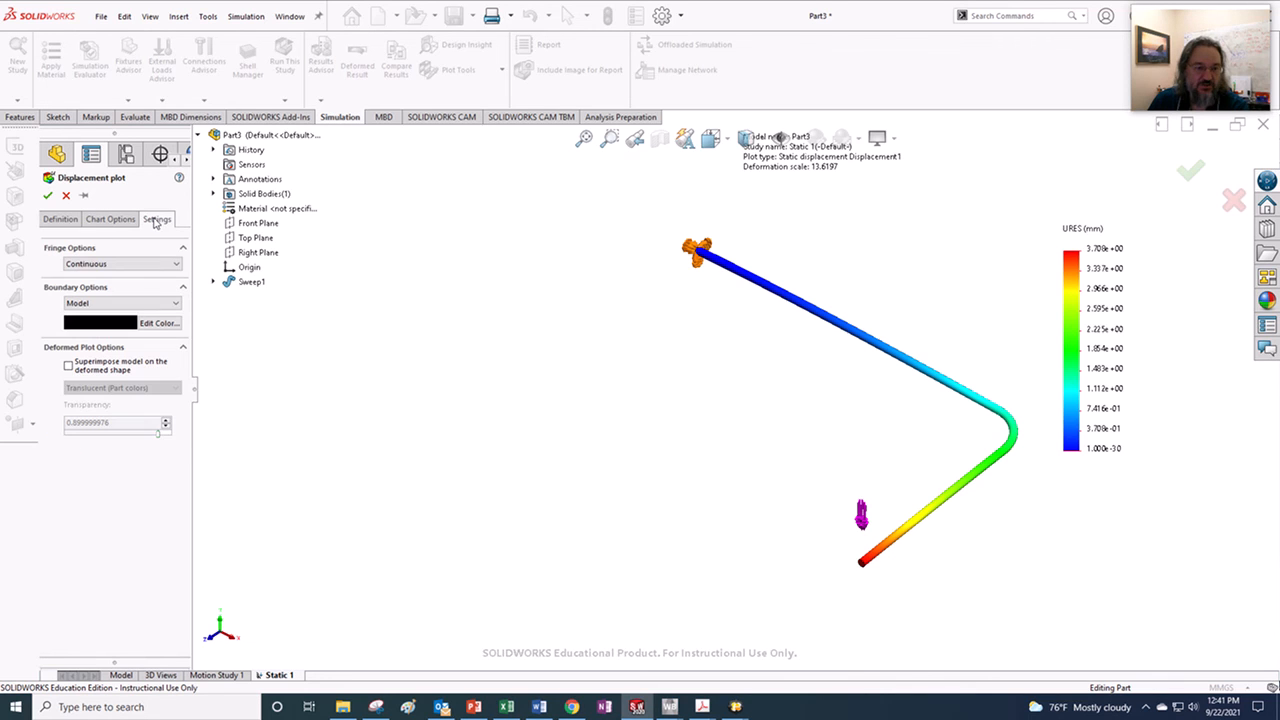
left_click(71, 368)
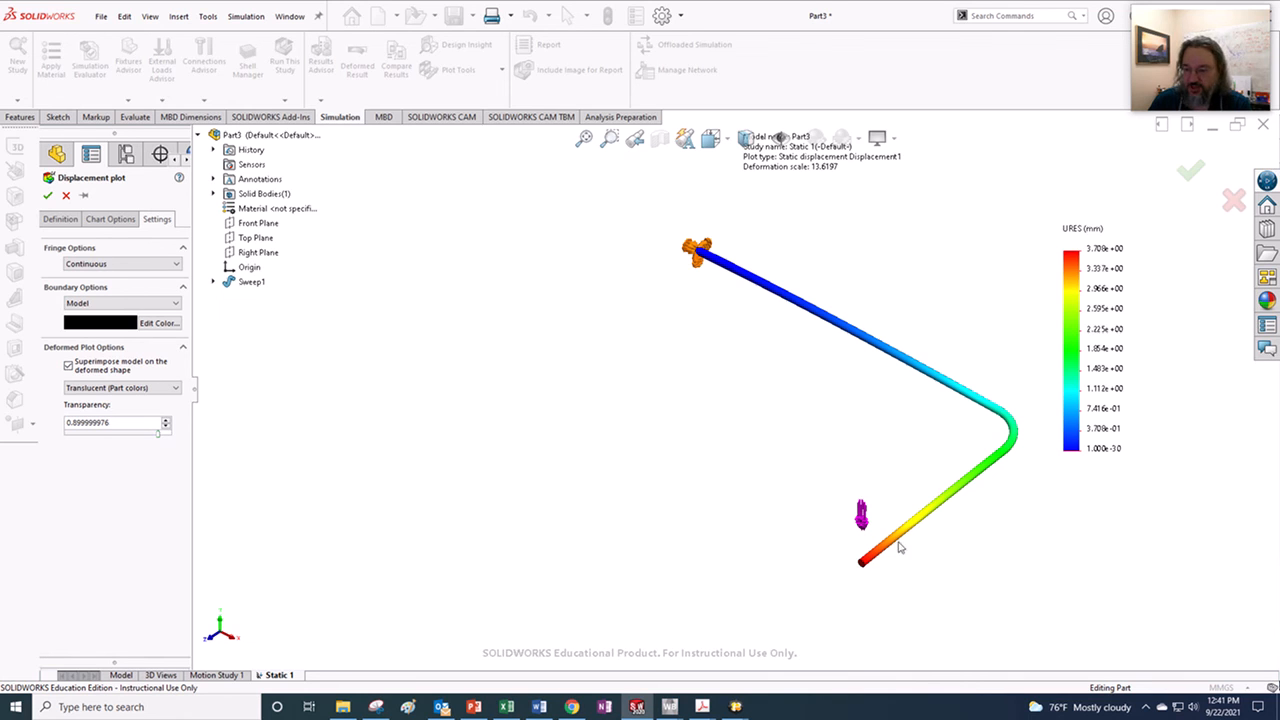
mouse_move(156, 436)
left_mouse_down()
mouse_move(121, 435)
mouse_move(163, 436)
left_mouse_up()
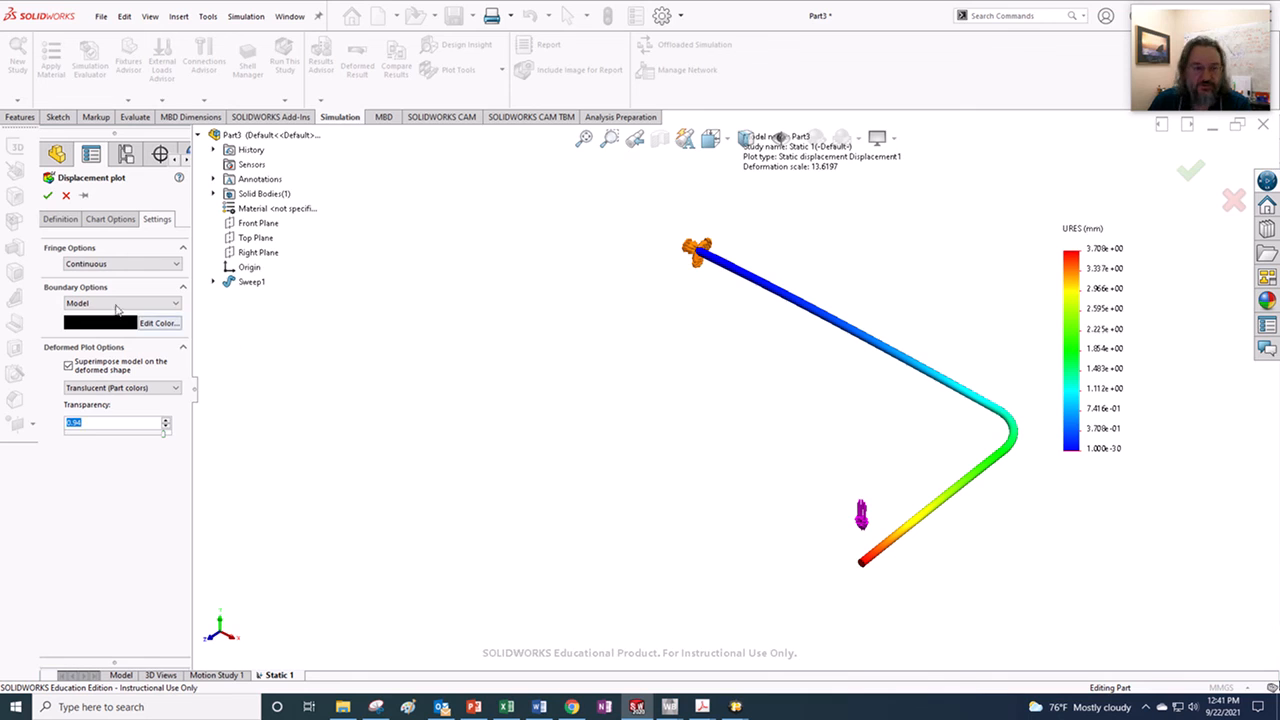
left_click(60, 218)
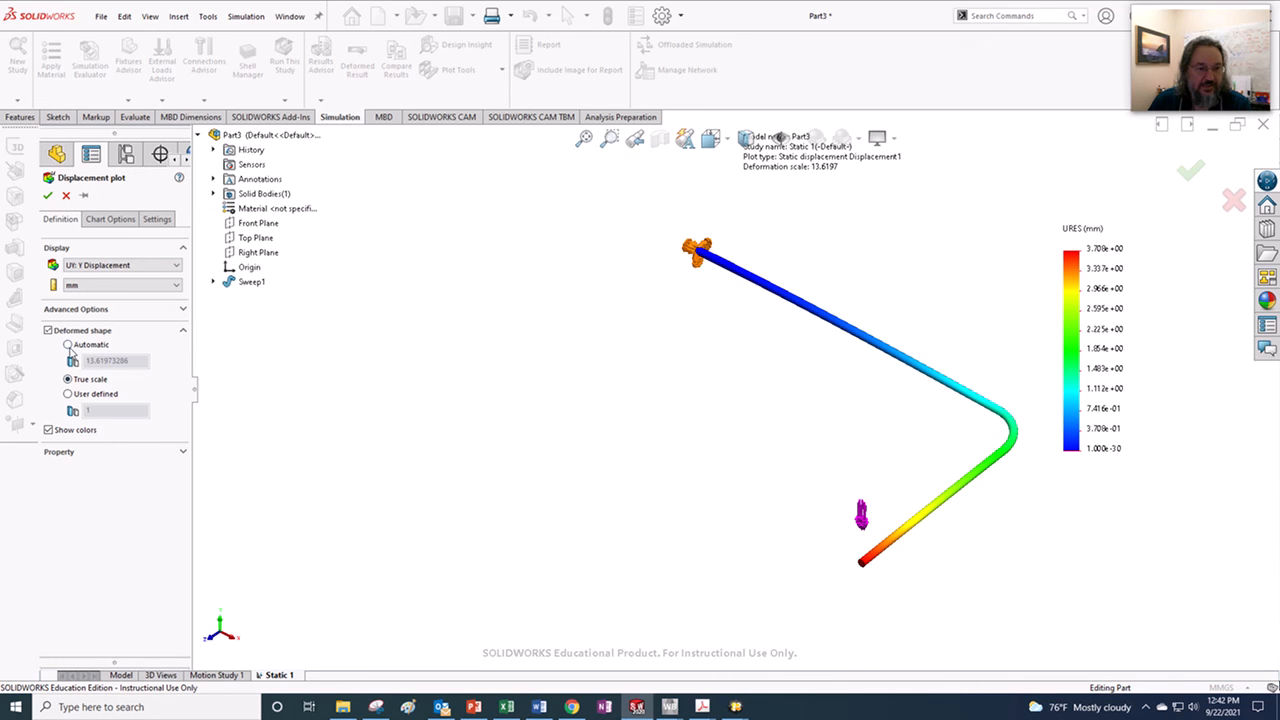
left_click(68, 345)
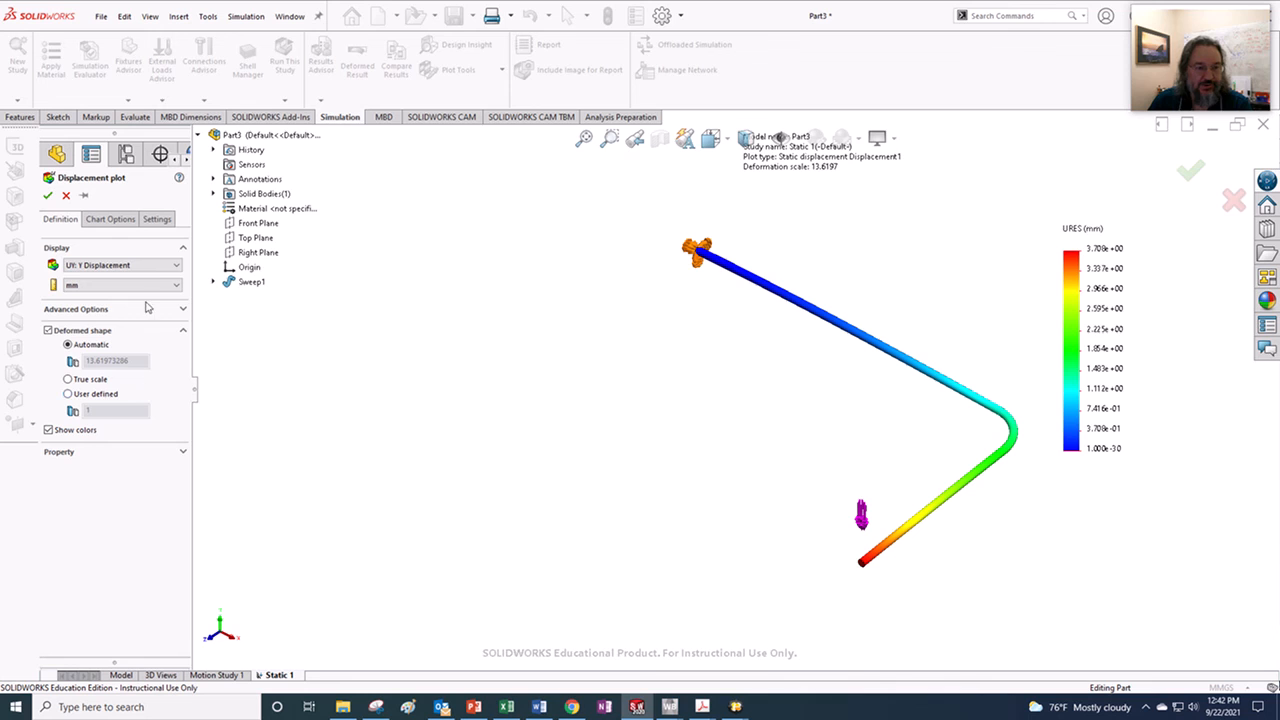
- Turn on the max annotation, apply the displacement plot definition, and place the annotation label clear of the handle
left_click(110, 220)
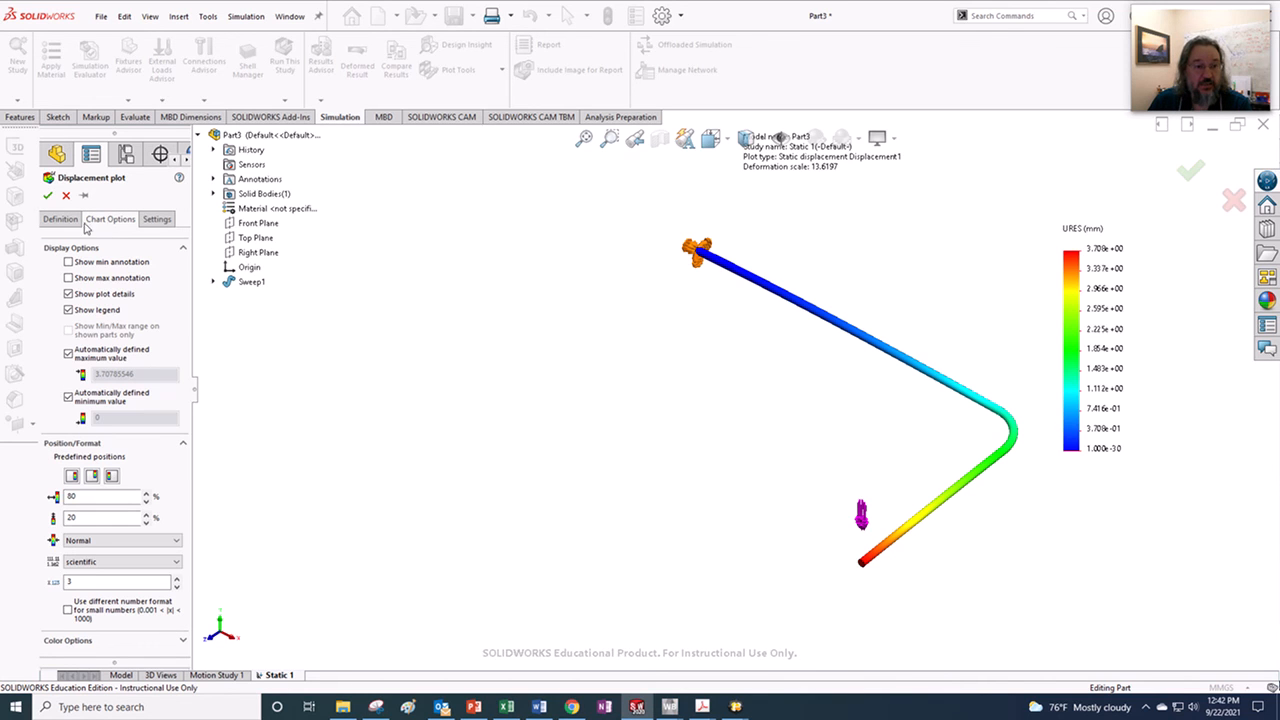
left_click(68, 278)
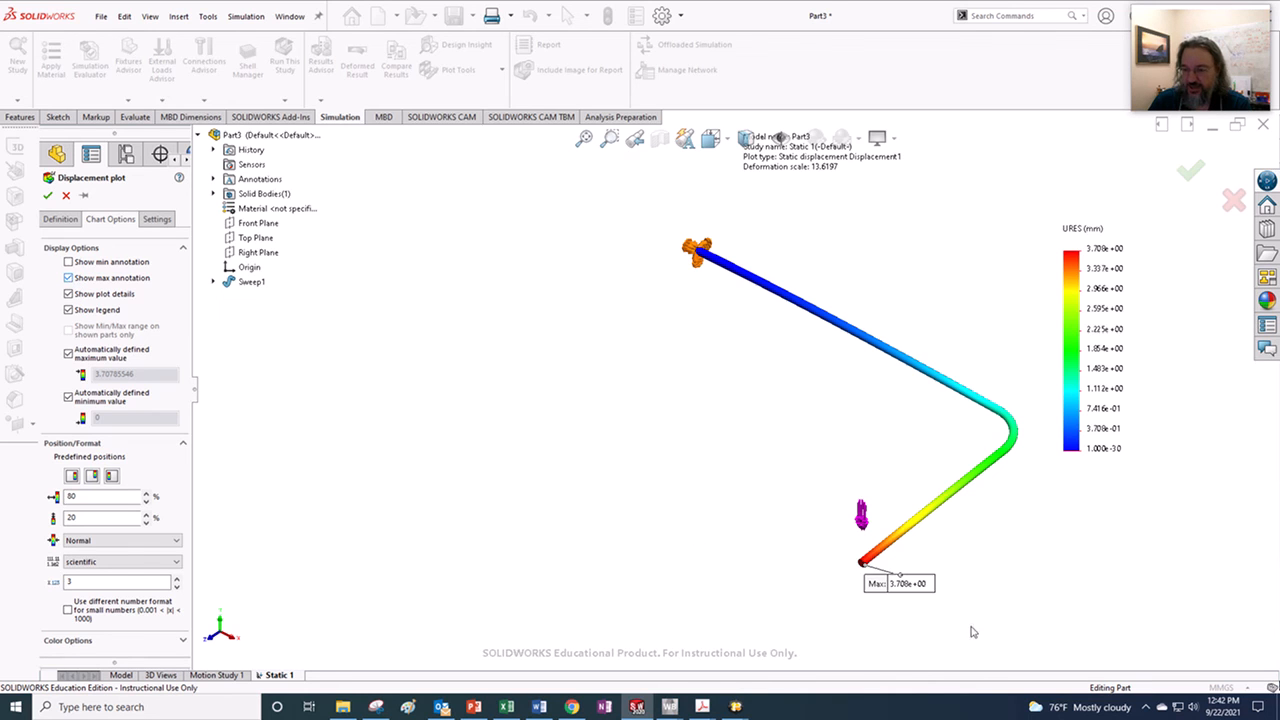
left_click_drag(890, 591, 920, 612)
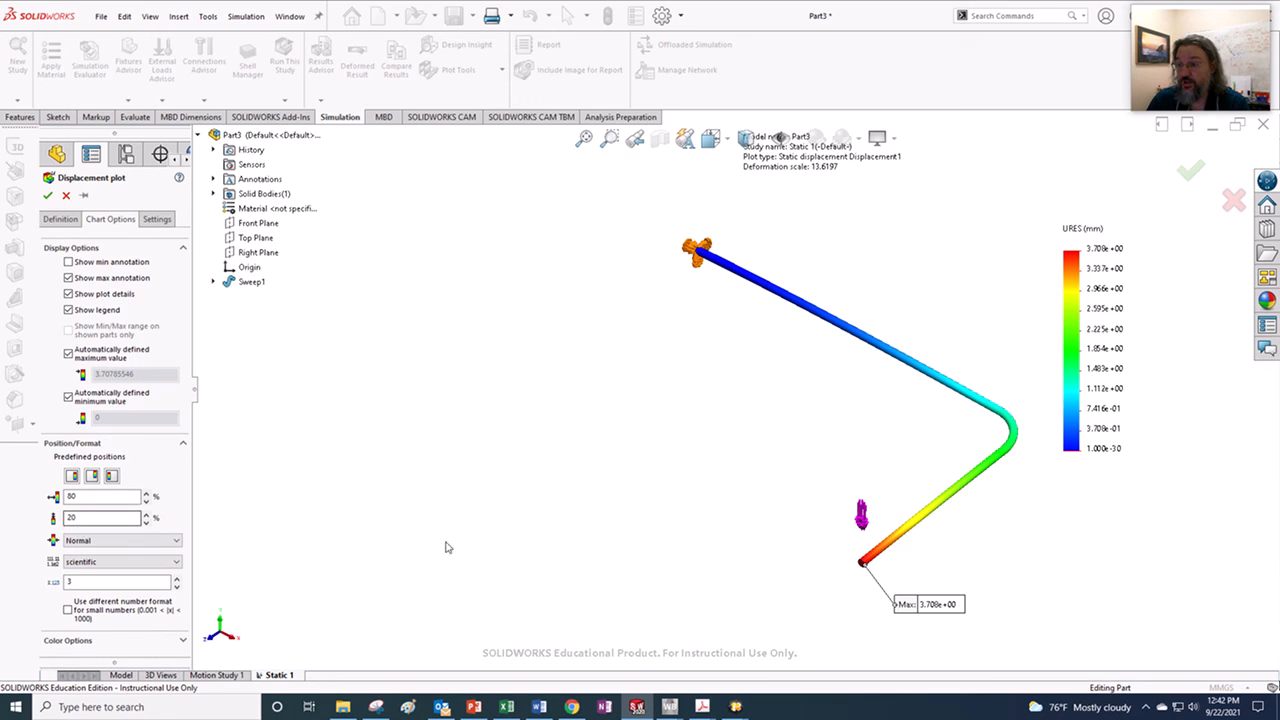
left_click(47, 197)
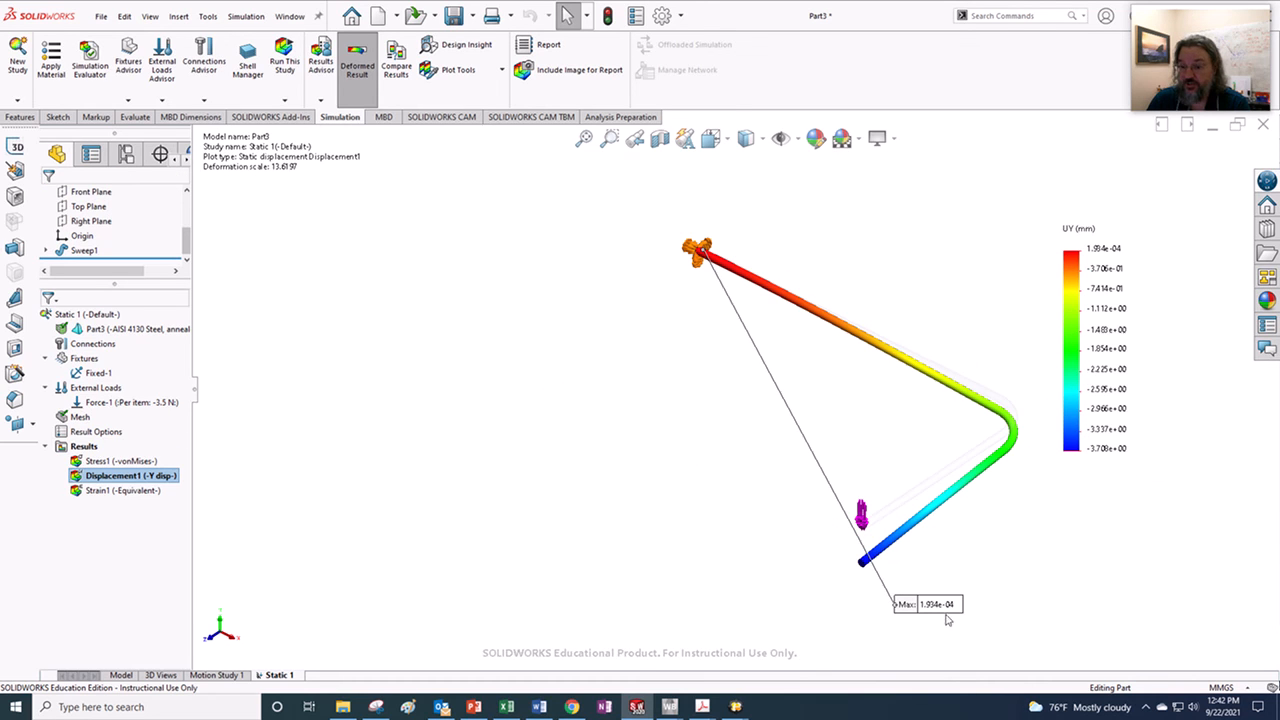
mouse_move(852, 594)
left_mouse_down()
mouse_move(770, 560)
mouse_move(735, 521)
left_mouse_up()
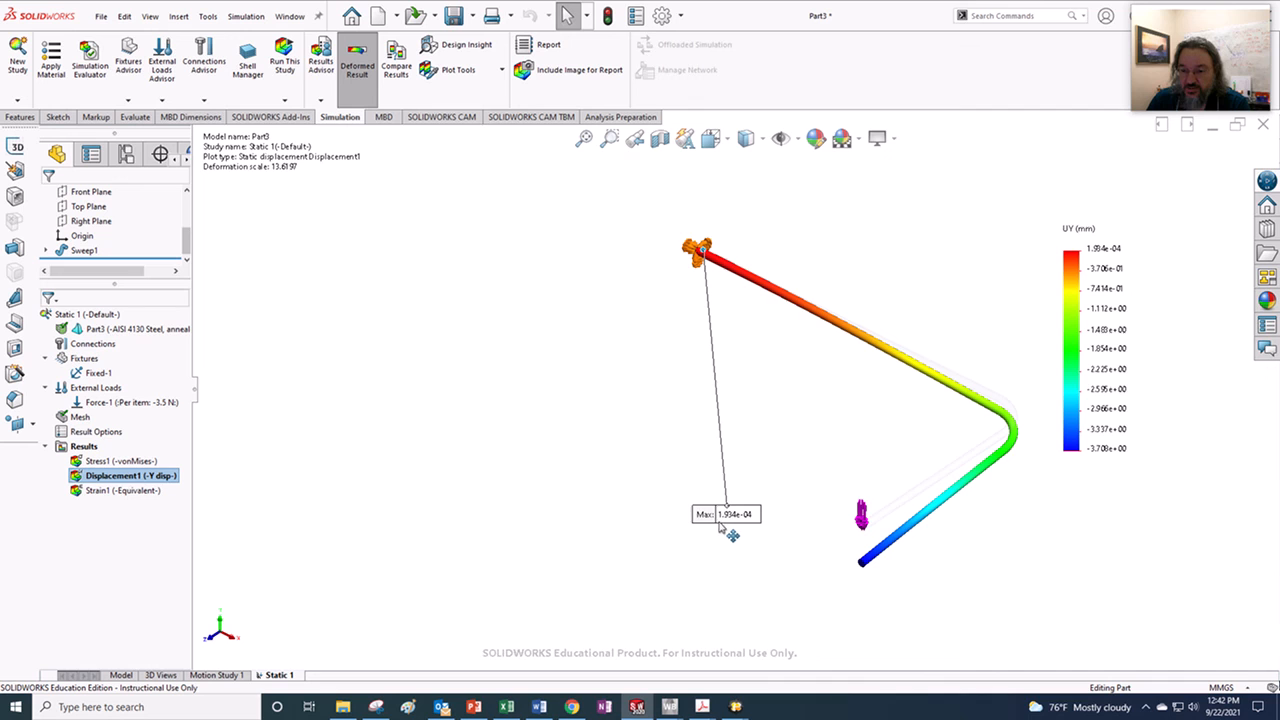
- Edit the Y displacement plot to show the min annotation and hide the max annotation
right_click(115, 476)
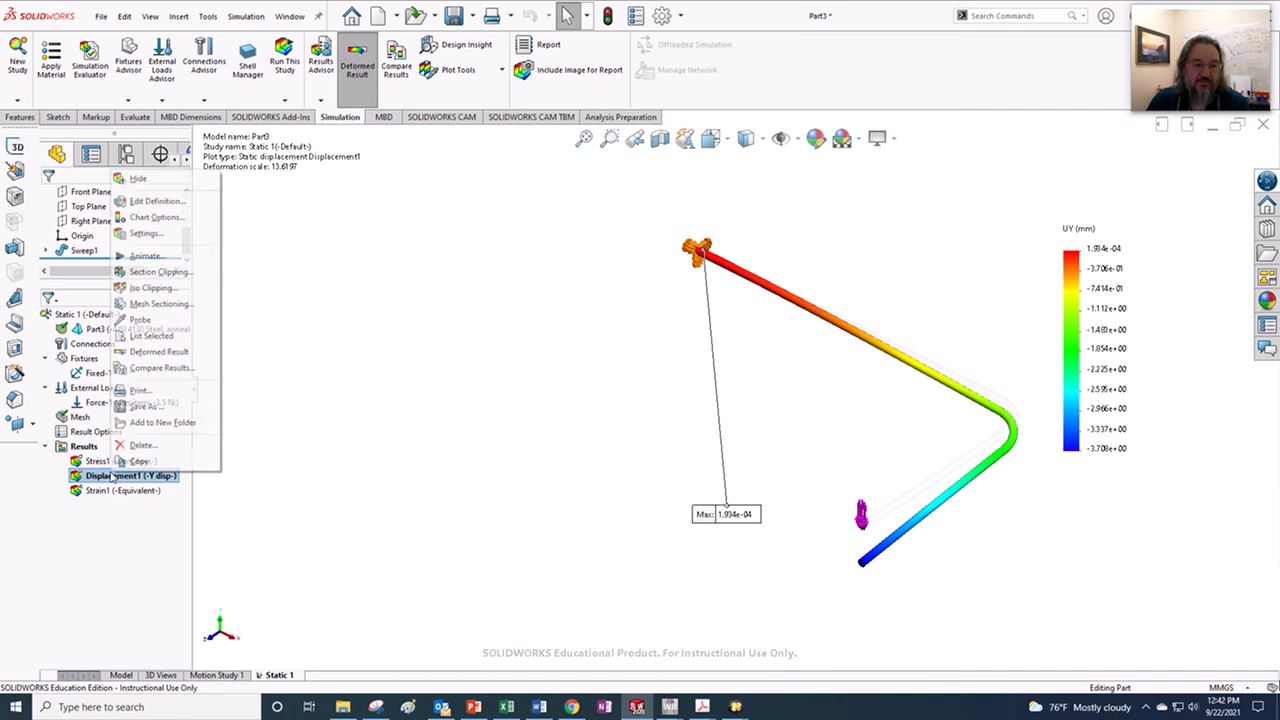
left_click(149, 205)
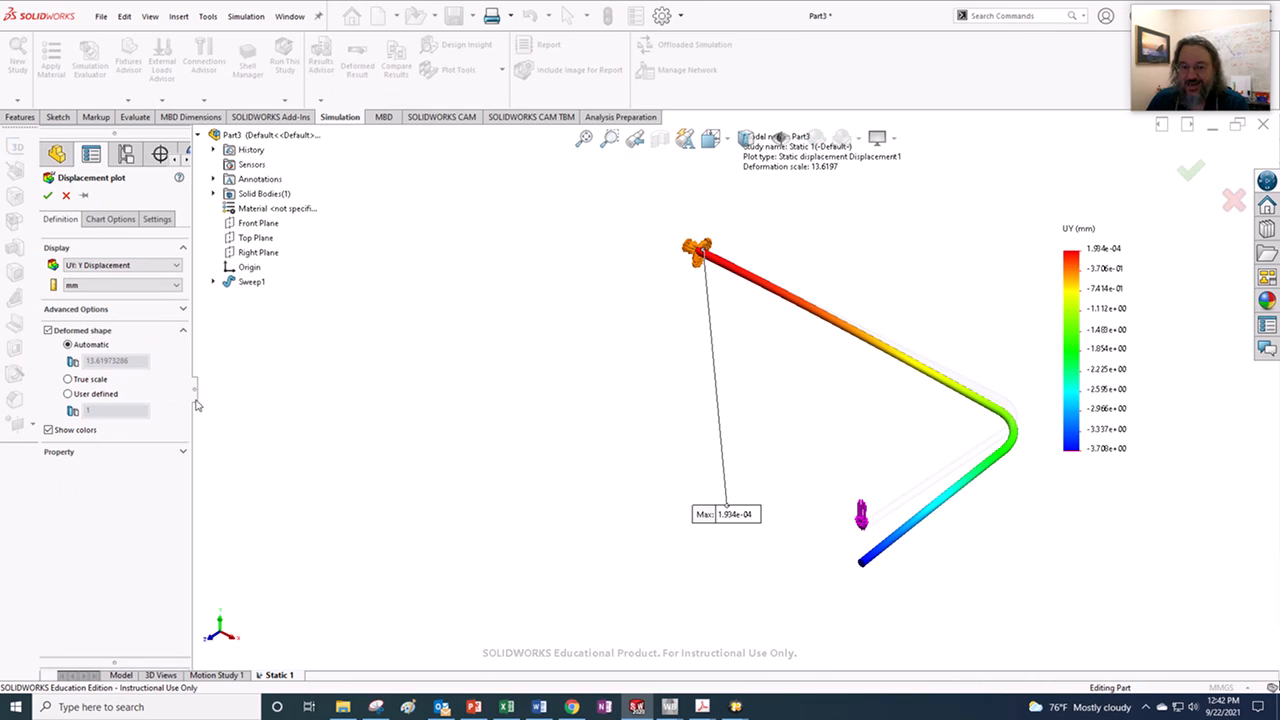
left_click(110, 219)
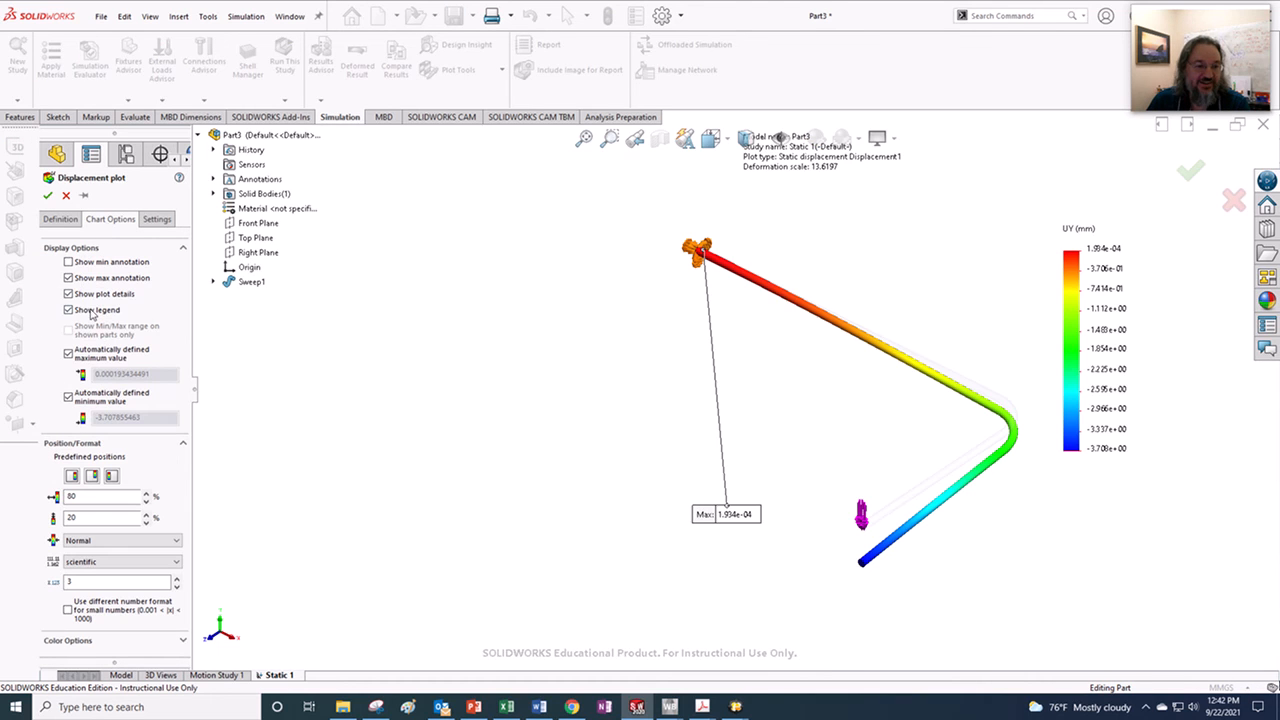
left_click(68, 262)
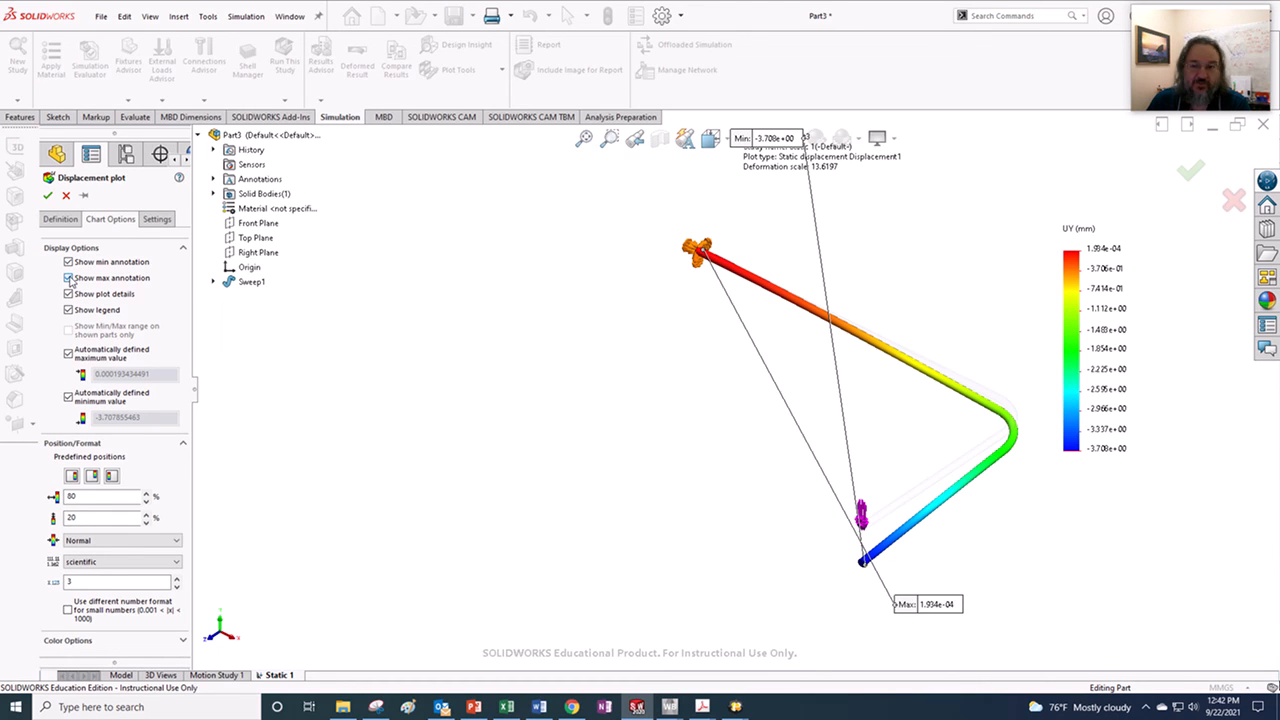
left_click(68, 278)
left_click_drag(790, 168, 733, 433)
left_click(46, 196)
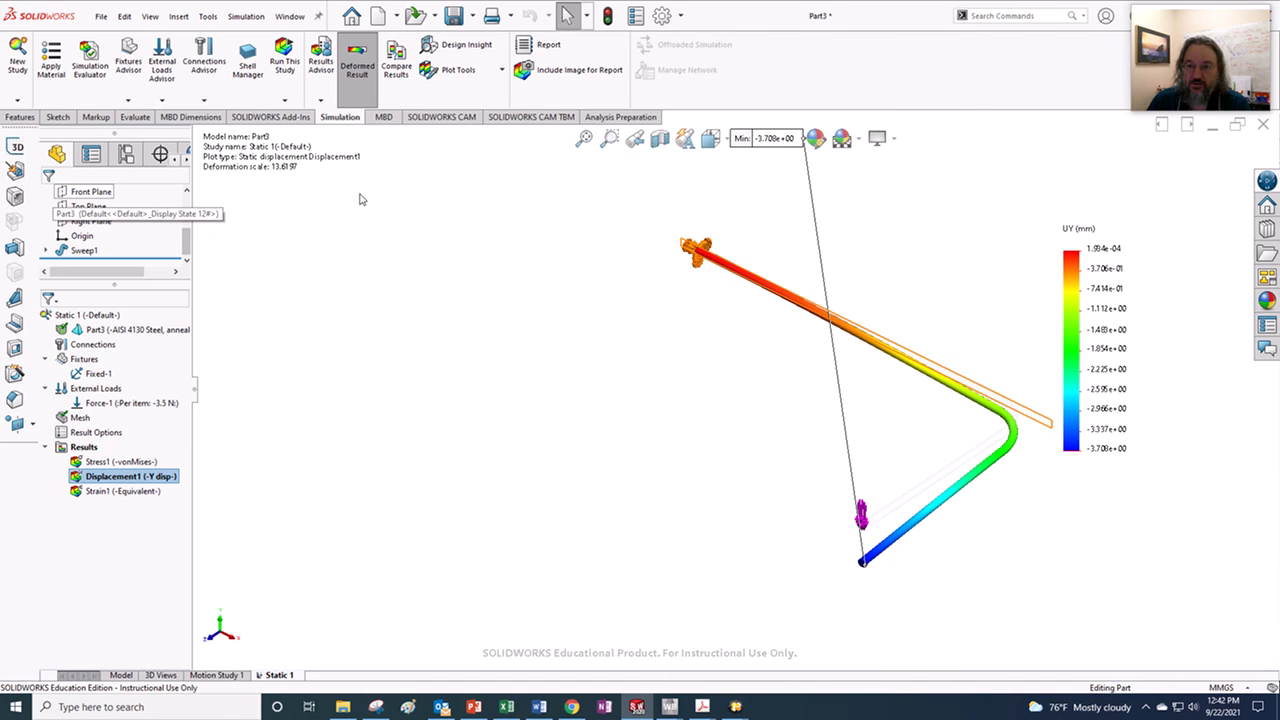
- Move the min annotation label away from the view toolbar to a clear spot beside the handle's loaded end
left_click(710, 138)
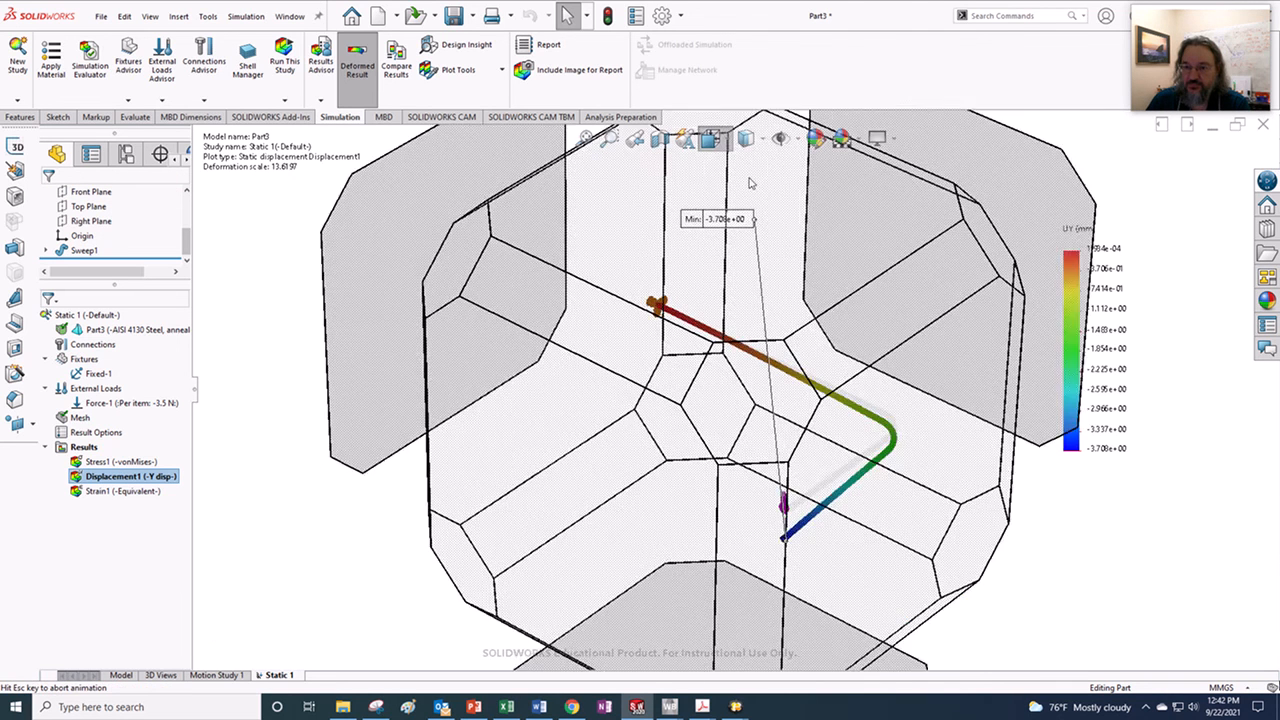
left_click(857, 441)
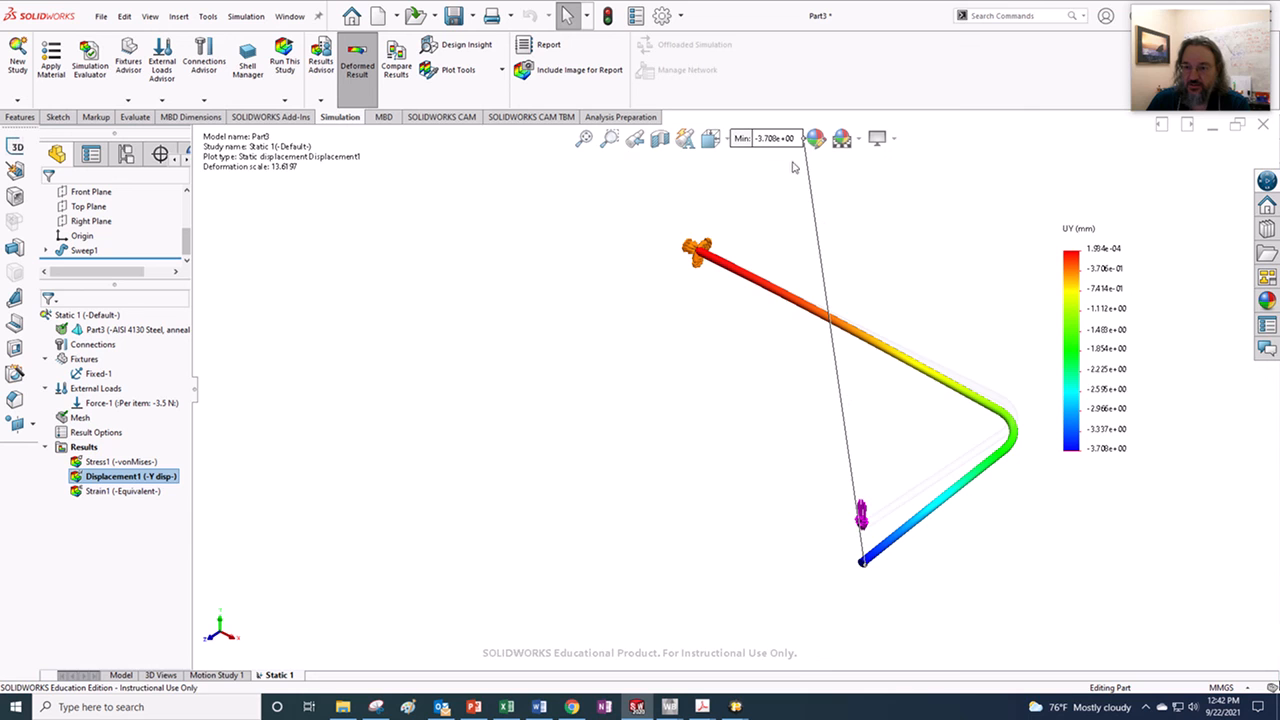
scroll(934, 400, "up", 4)
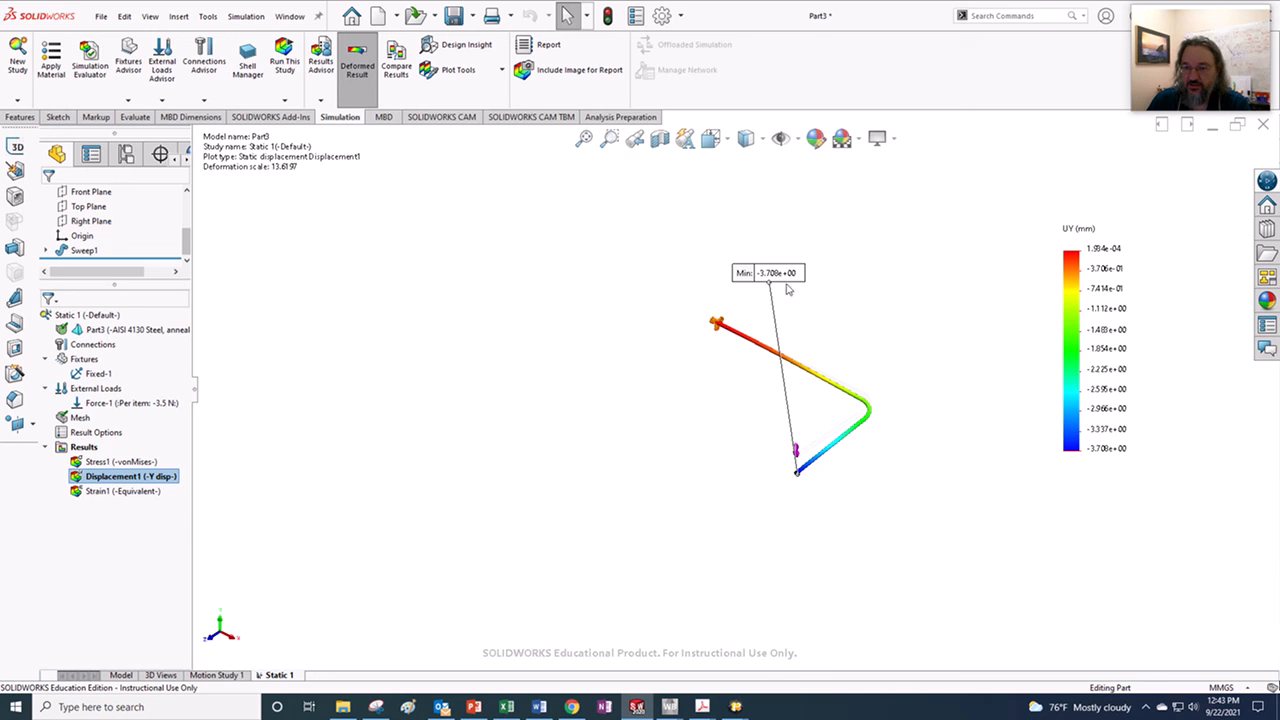
left_click_drag(787, 289, 906, 514)
scroll(868, 440, "down", 3)
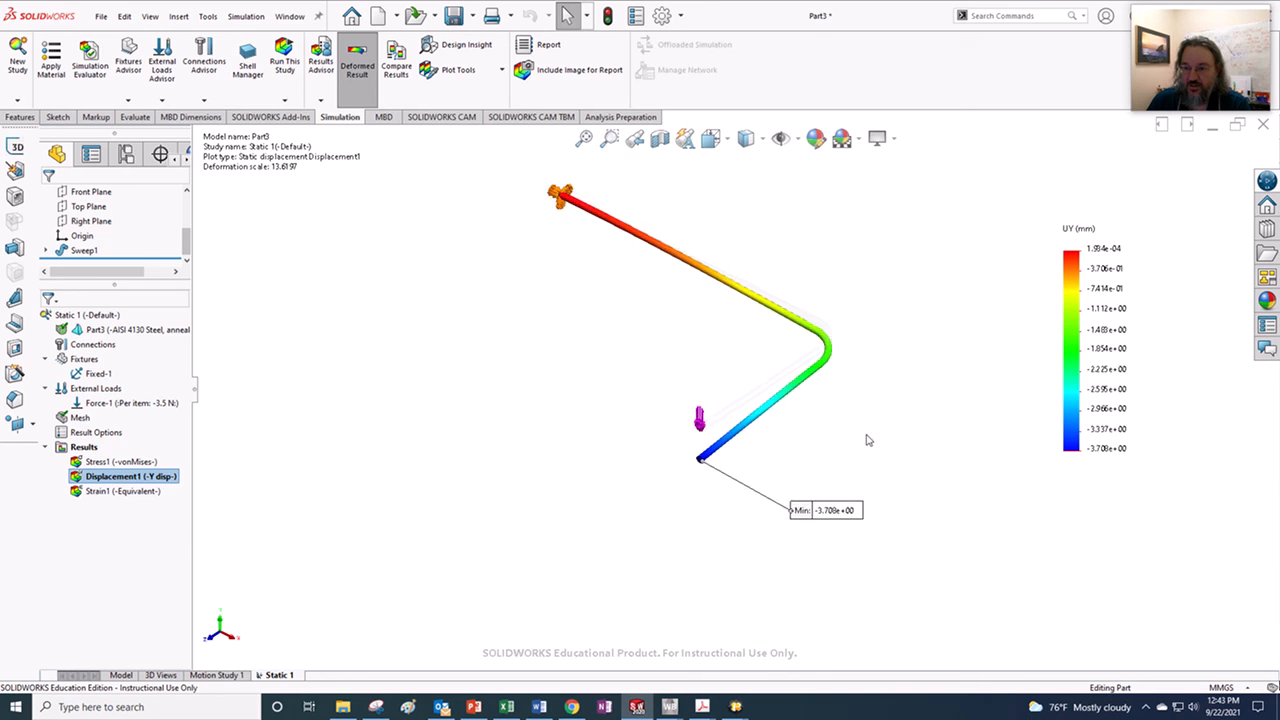
scroll(866, 436, "up", 1)
scroll(842, 321, "down", 1)
scroll(765, 273, "down", 1)
scroll(712, 272, "up", 1)
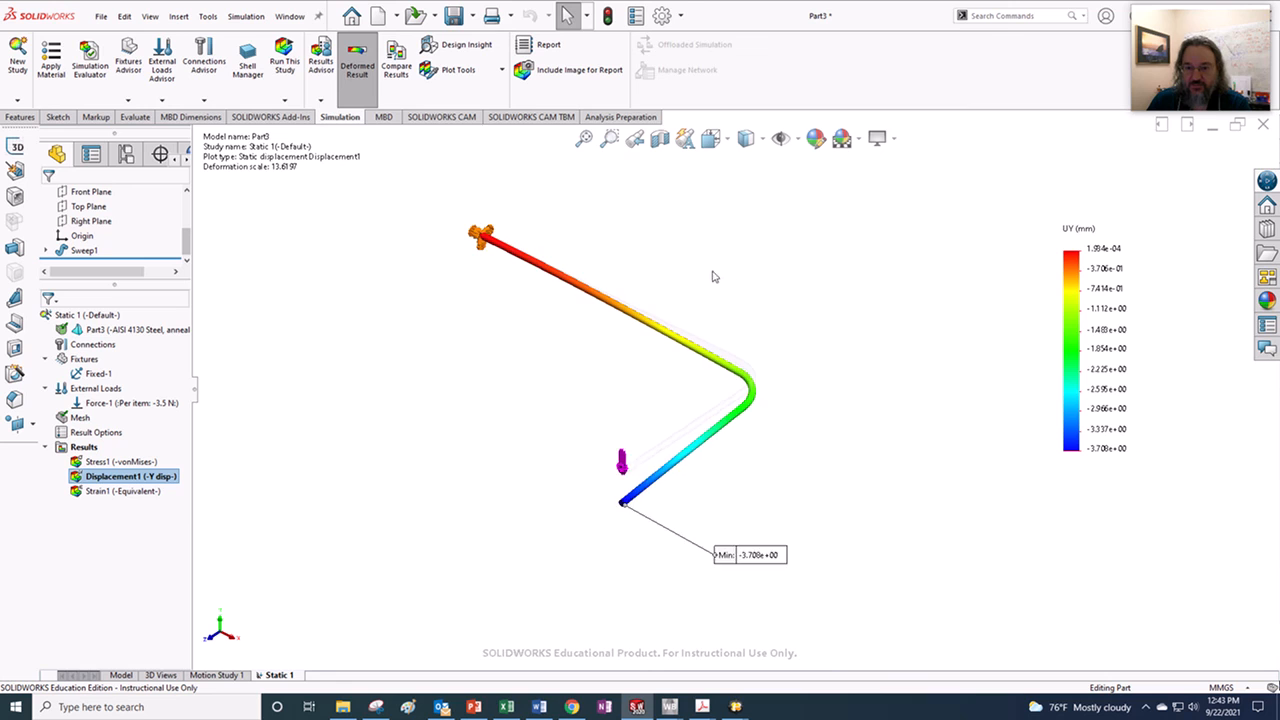
scroll(668, 284, "down", 1)
left_click_drag(752, 617, 750, 561)
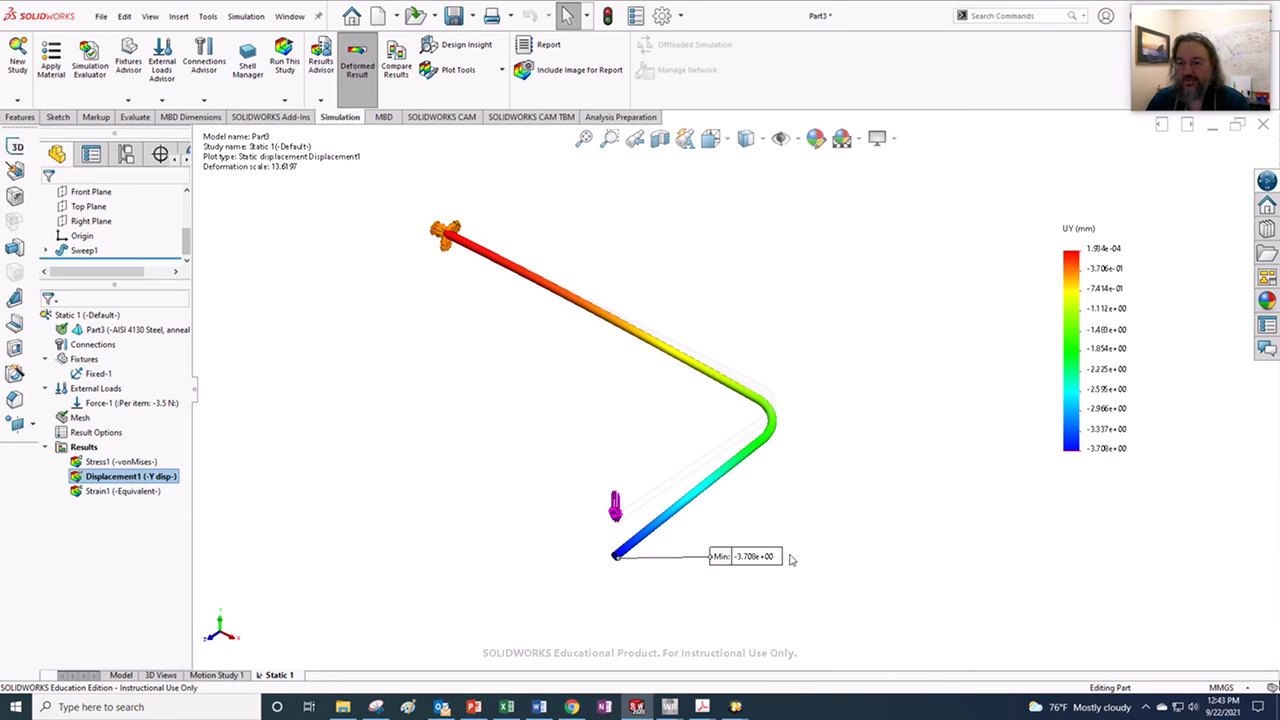
- Check the deflection answer on the cantilevered handle example slide in PowerPoint and return to SOLIDWORKS
left_click(474, 707)
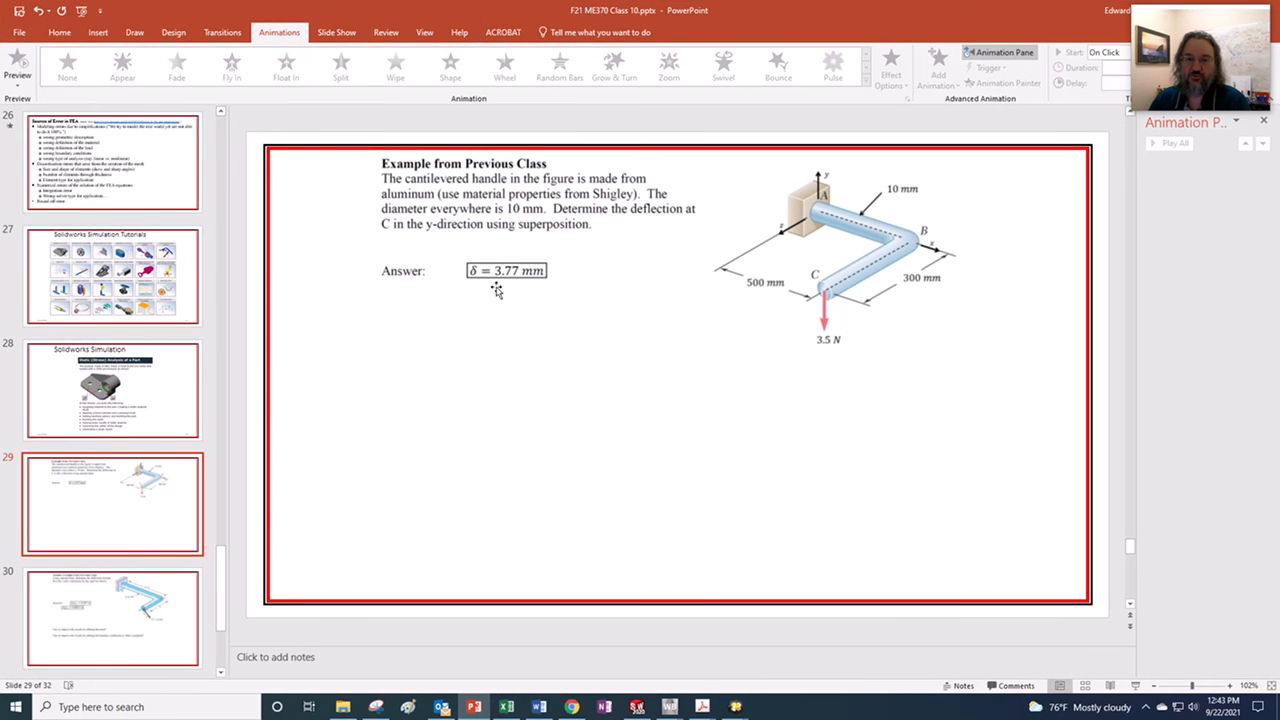
left_click_drag(780, 6, 1279, 292)
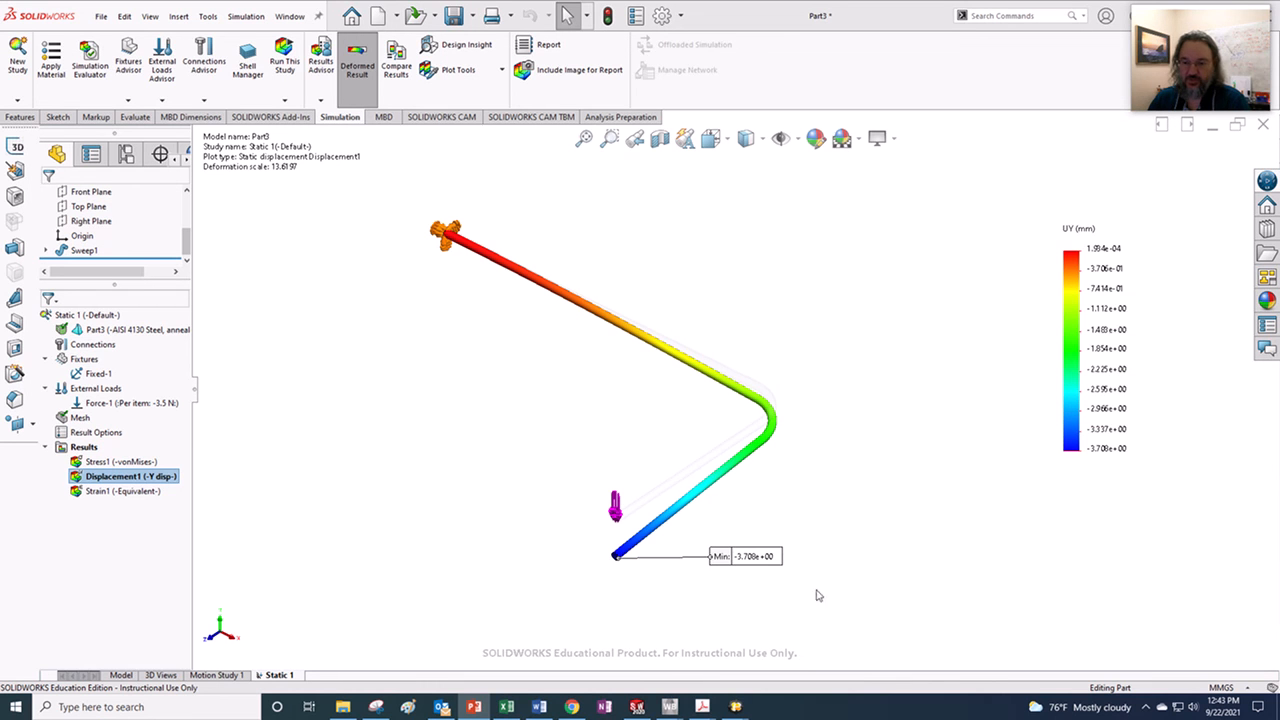
- Mesh and run the static study again, and show its Y displacement plot
right_click(80, 417)
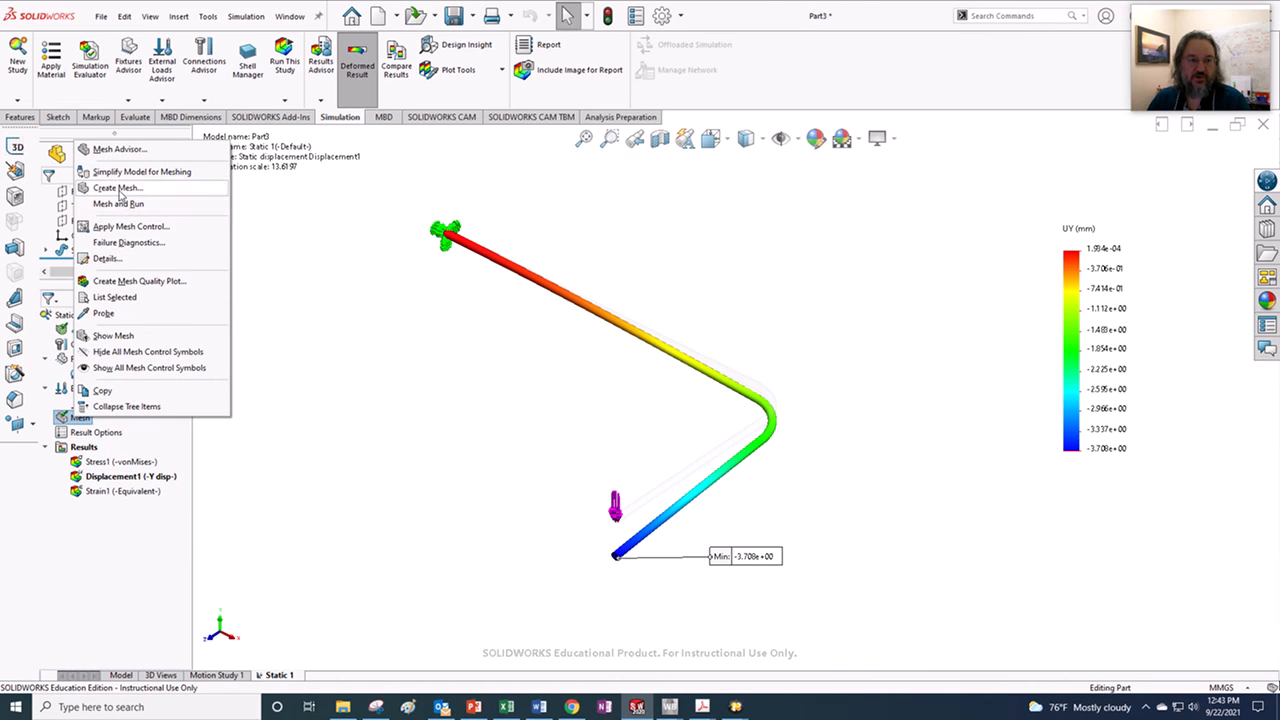
left_click(122, 203)
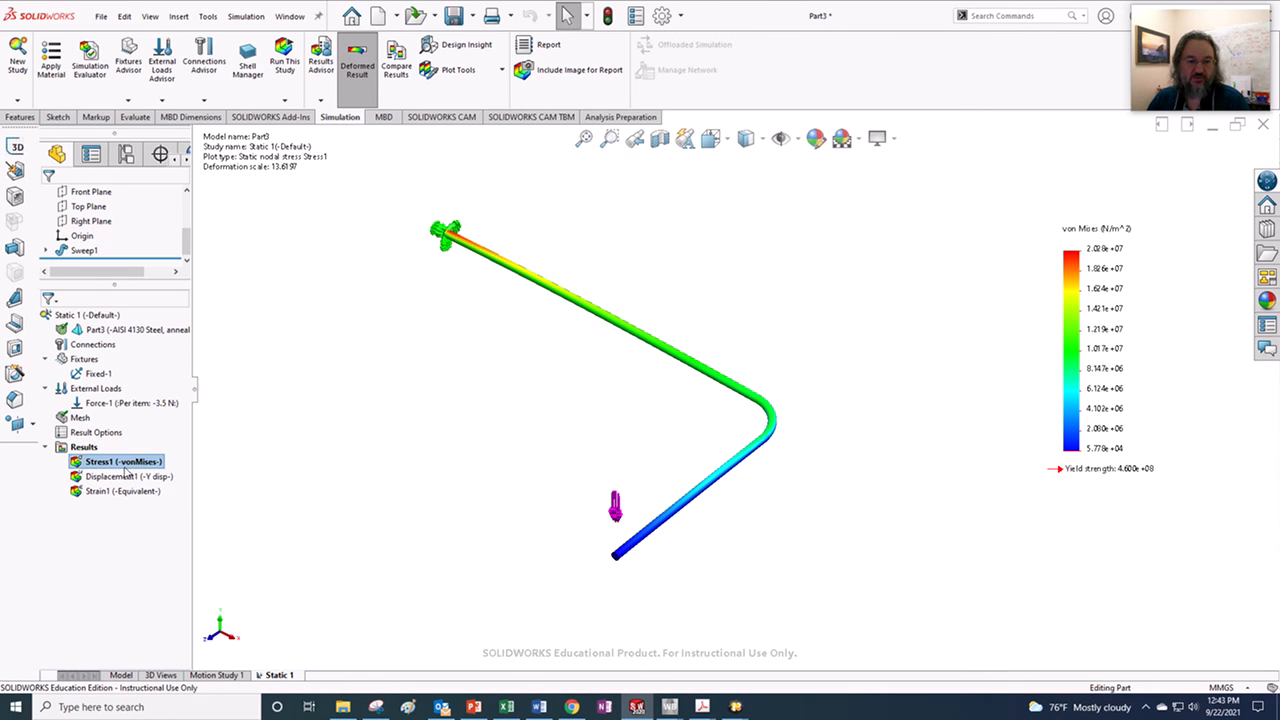
right_click(104, 477)
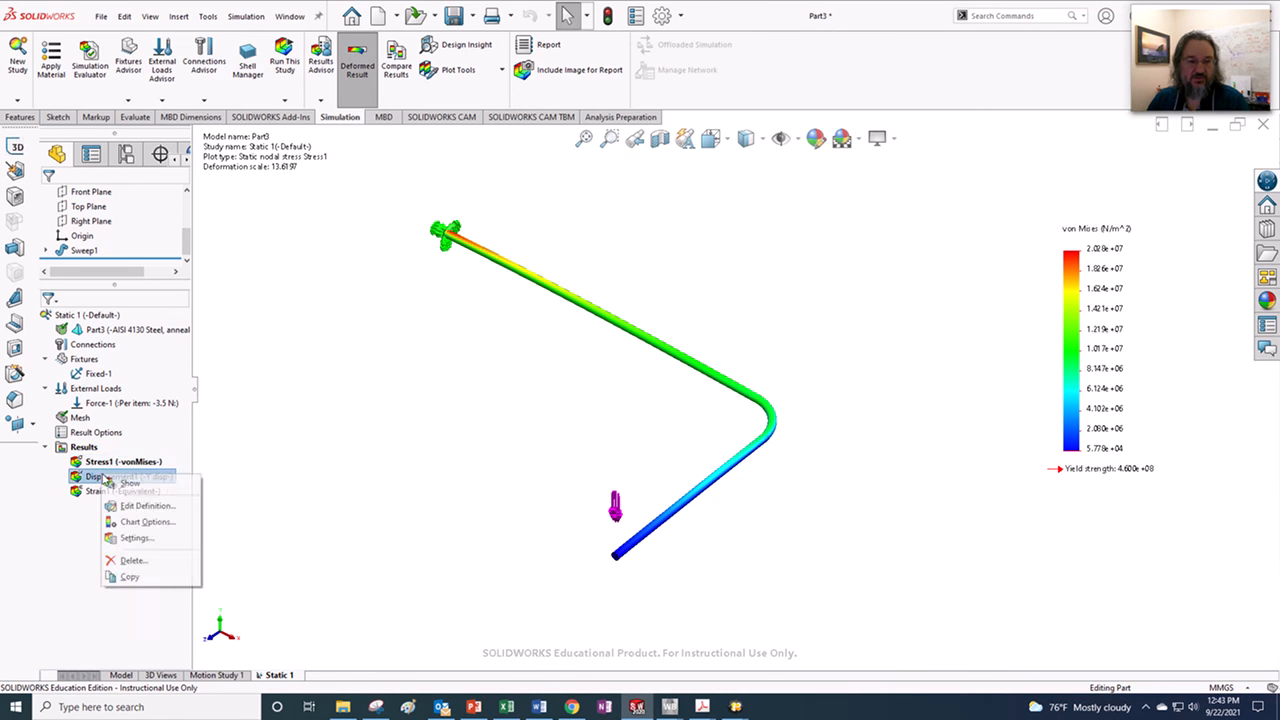
left_click(130, 490)
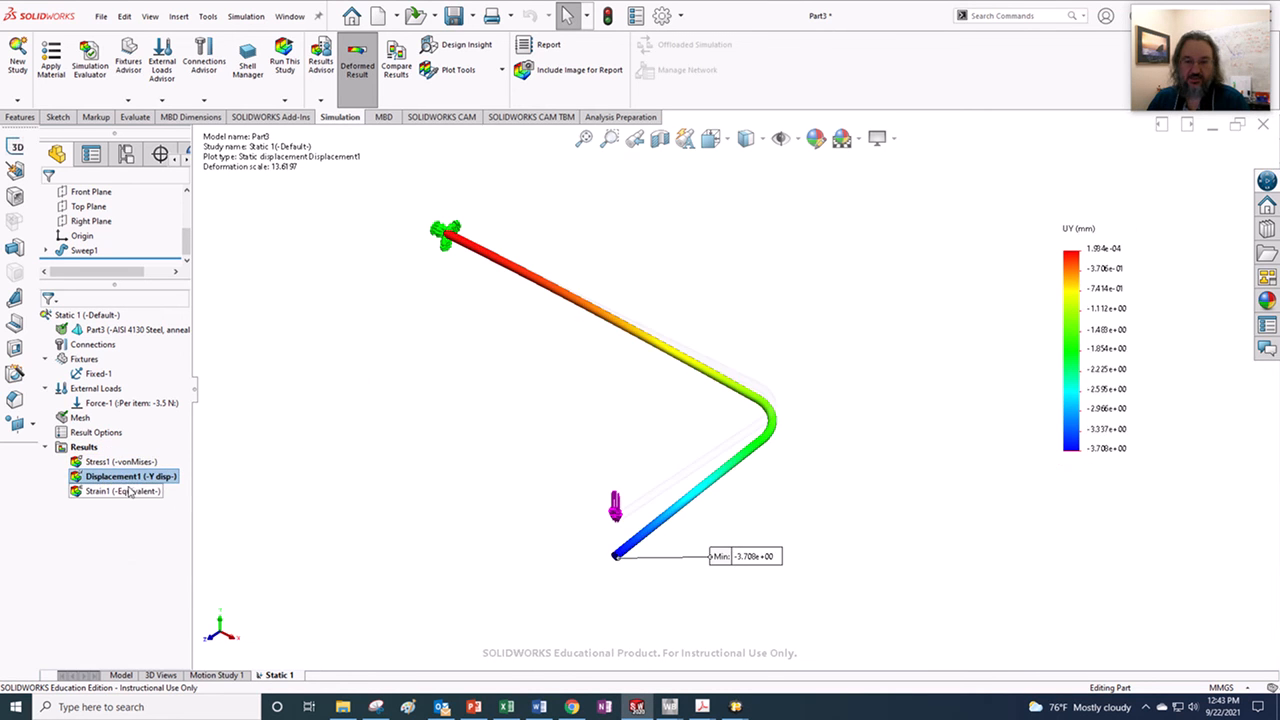
- Remesh the handle with a finer mesh density and inspect the mesh around the bend
right_click(78, 417)
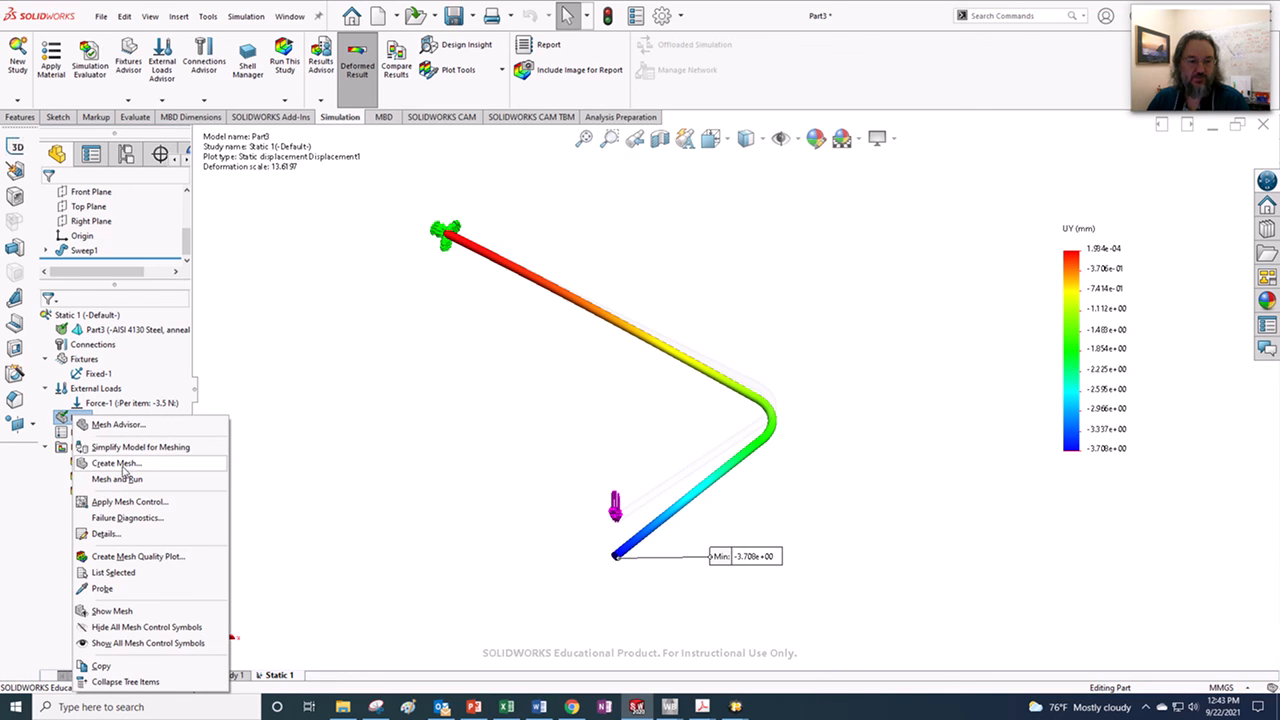
left_click(120, 464)
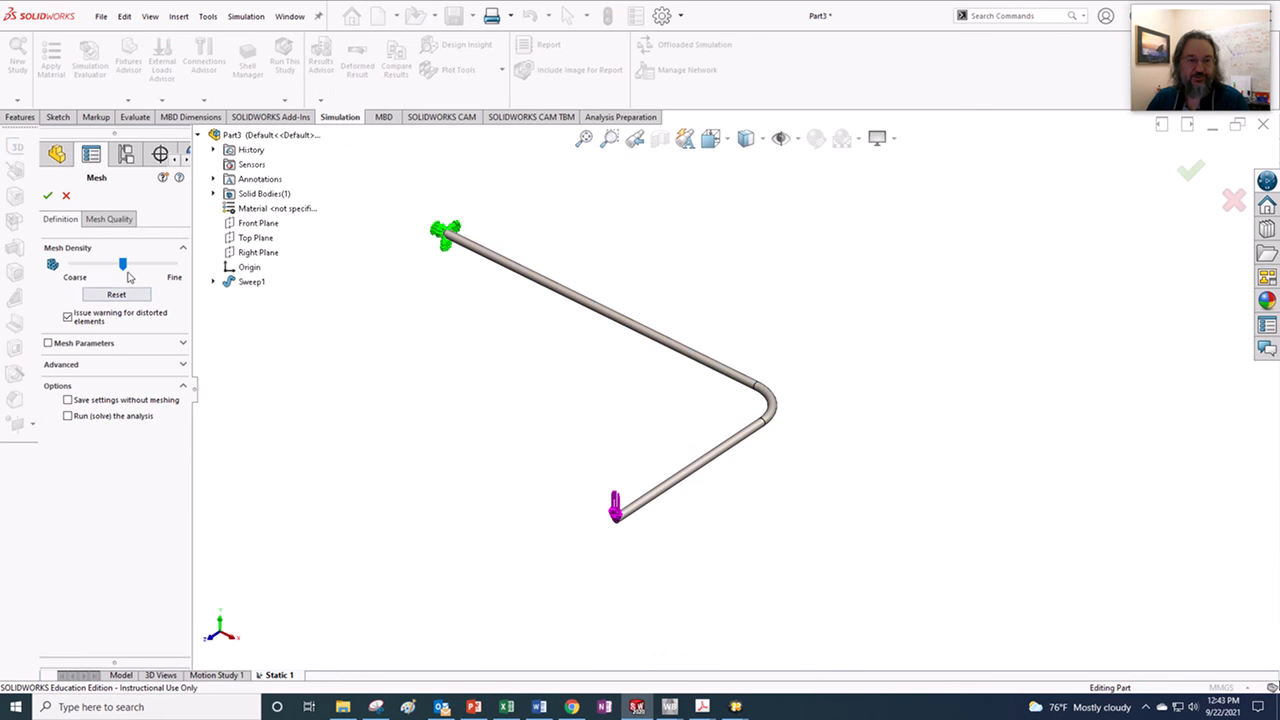
left_click(48, 198)
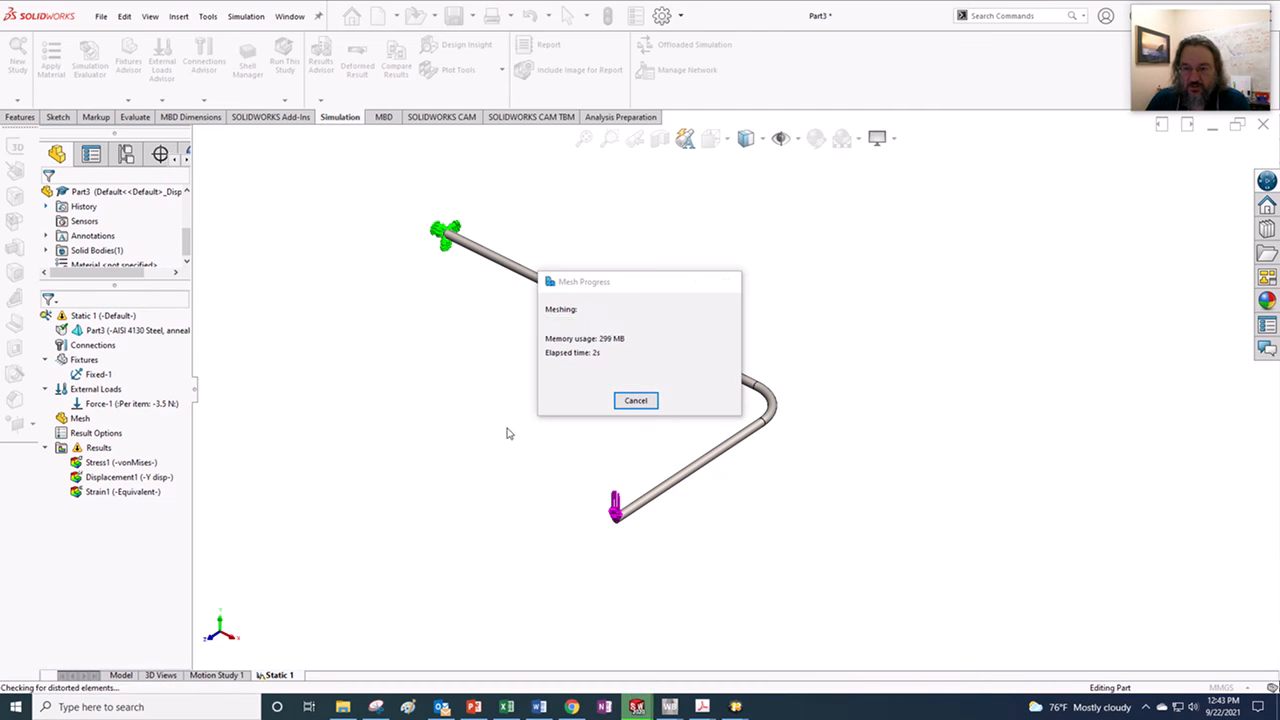
scroll(758, 412, "down", 4)
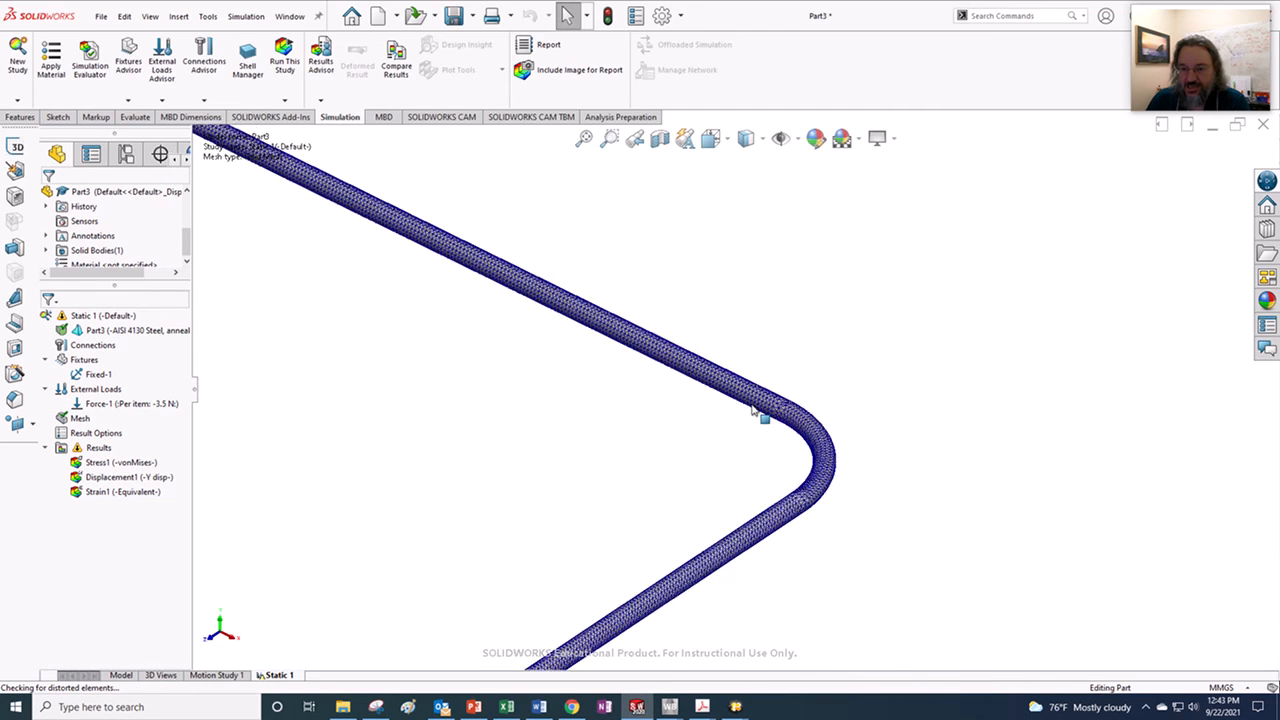
scroll(760, 414, "up", 3)
scroll(753, 408, "up", 2)
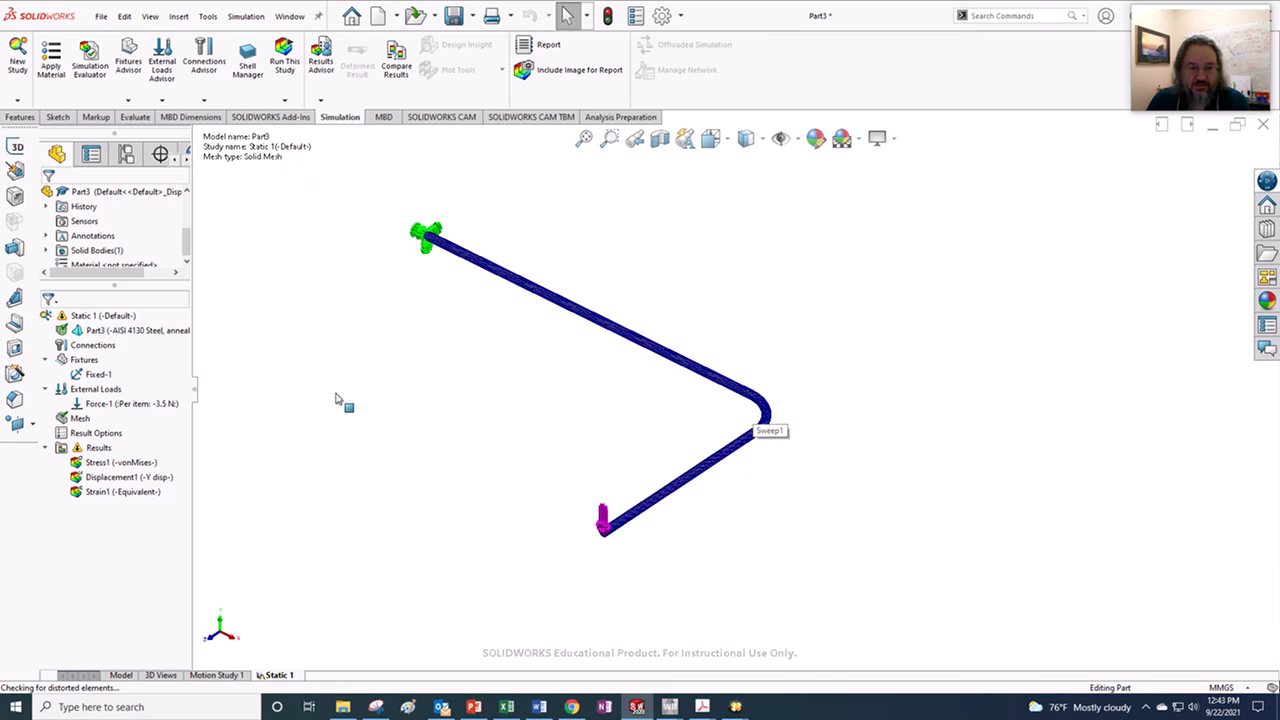
- Run the Static 1 study, expanding the solver details and requesting the convergence plot while it solves
right_click(99, 318)
left_click(125, 352)
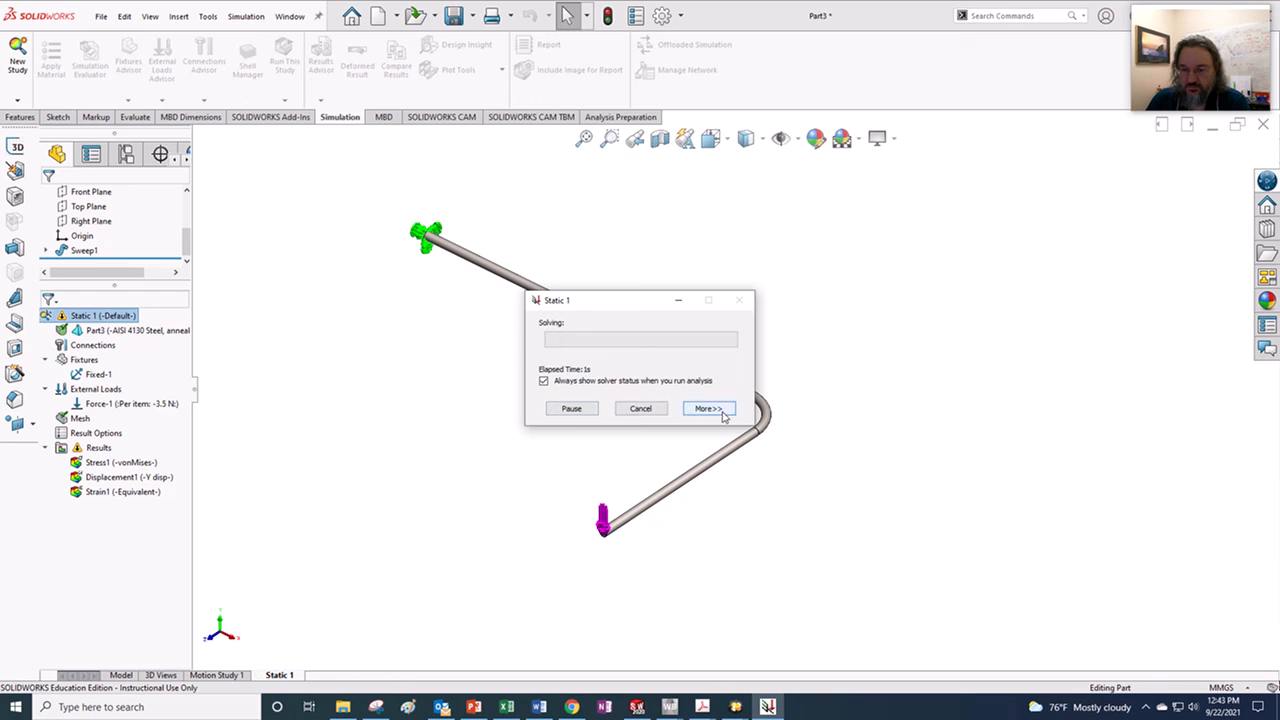
left_click(712, 408)
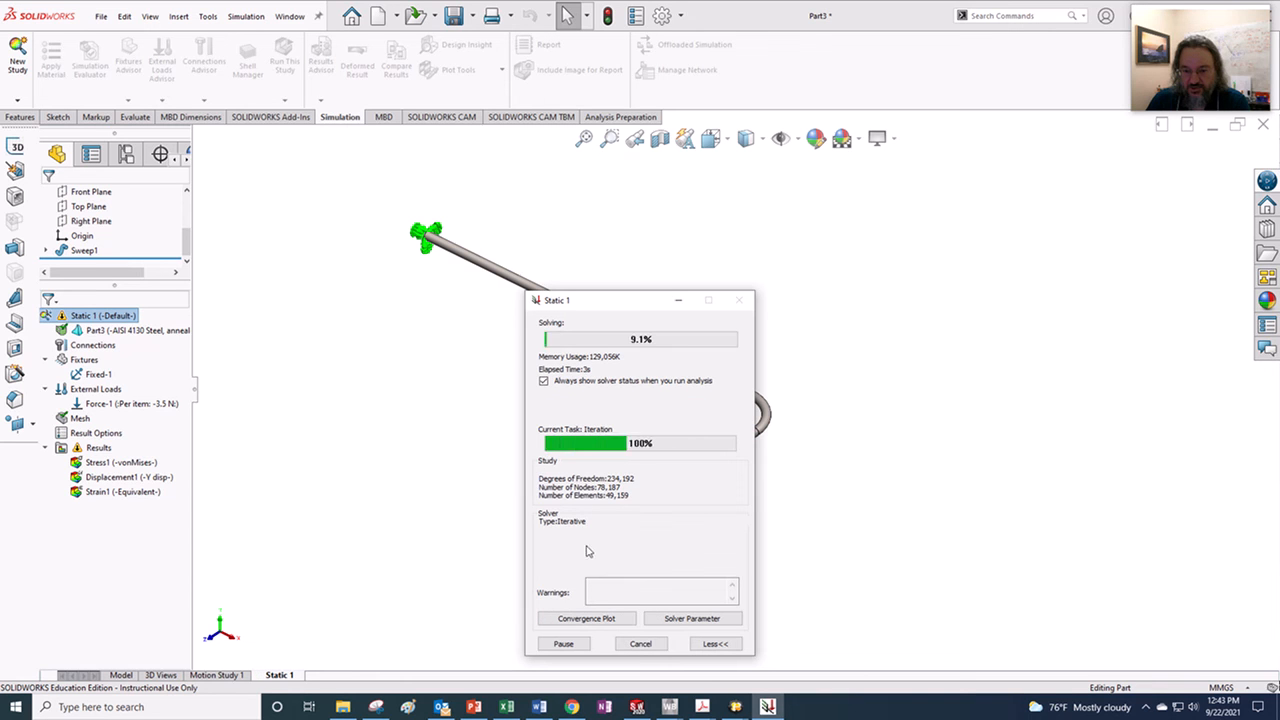
left_click(586, 619)
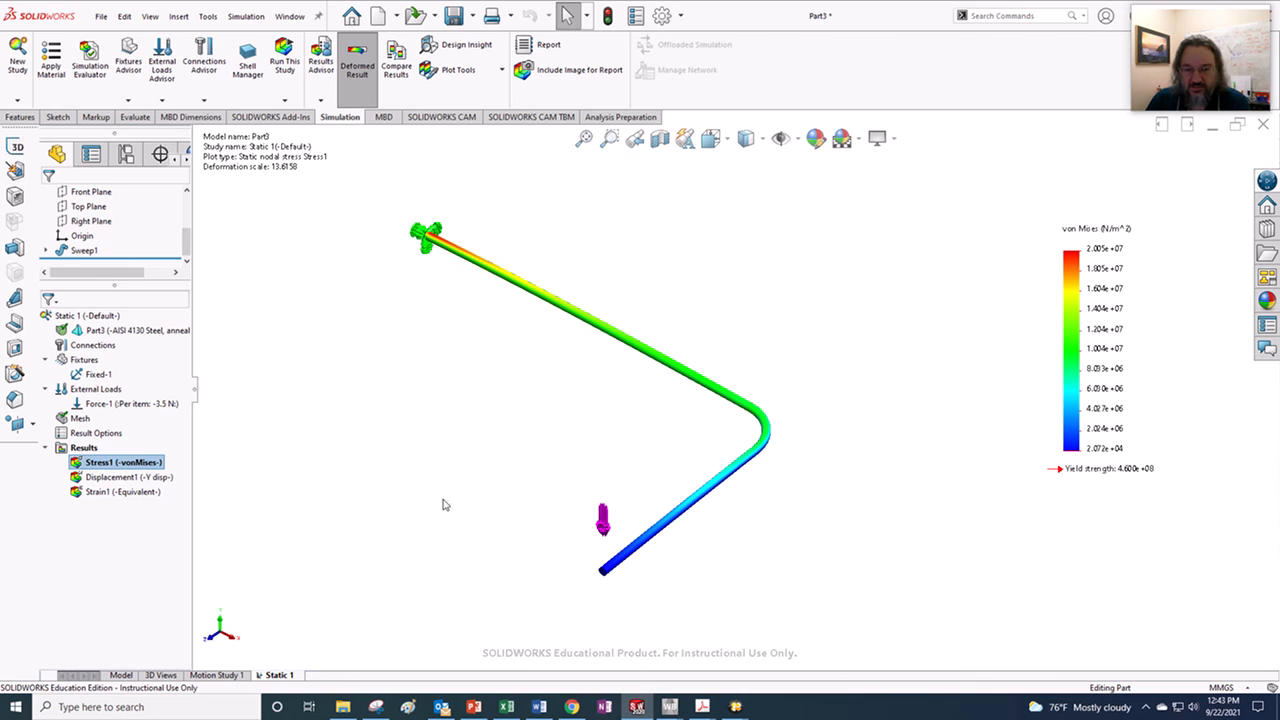
- Show the Y displacement plot and move its min annotation label clear of the handle's loaded end
right_click(110, 478)
left_click(131, 489)
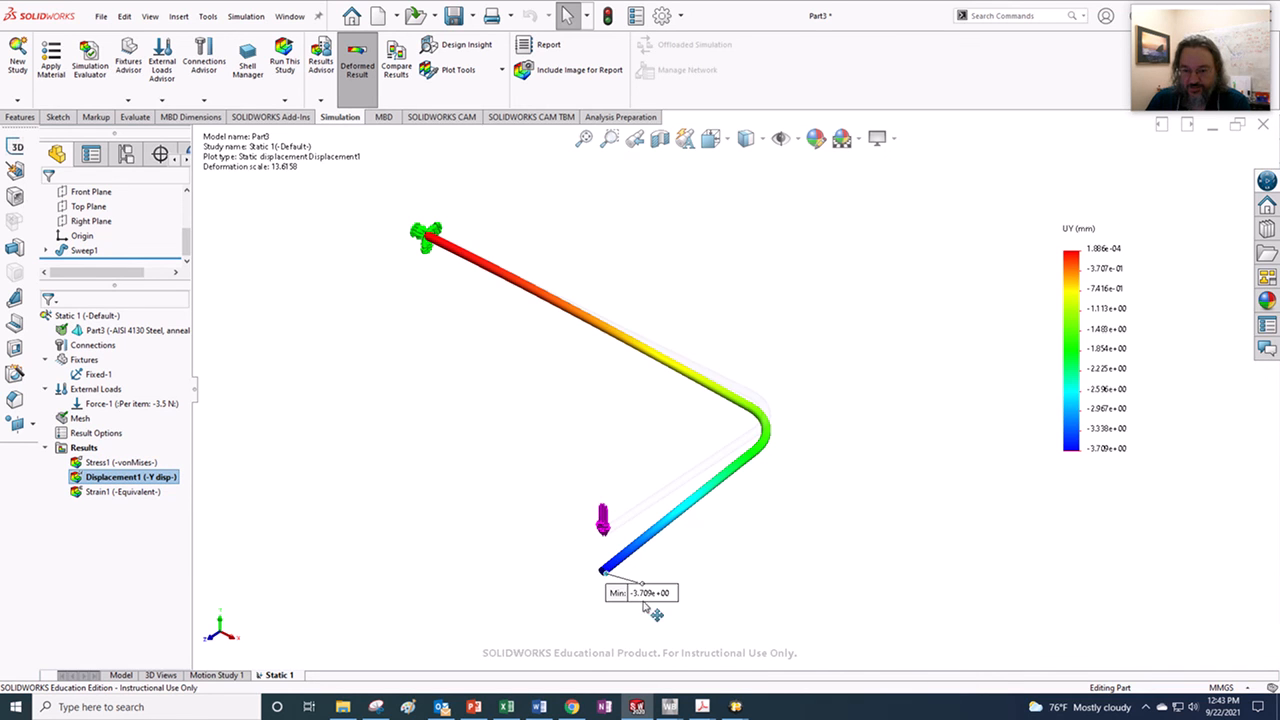
left_click_drag(689, 601, 714, 594)
scroll(760, 590, "down", 3)
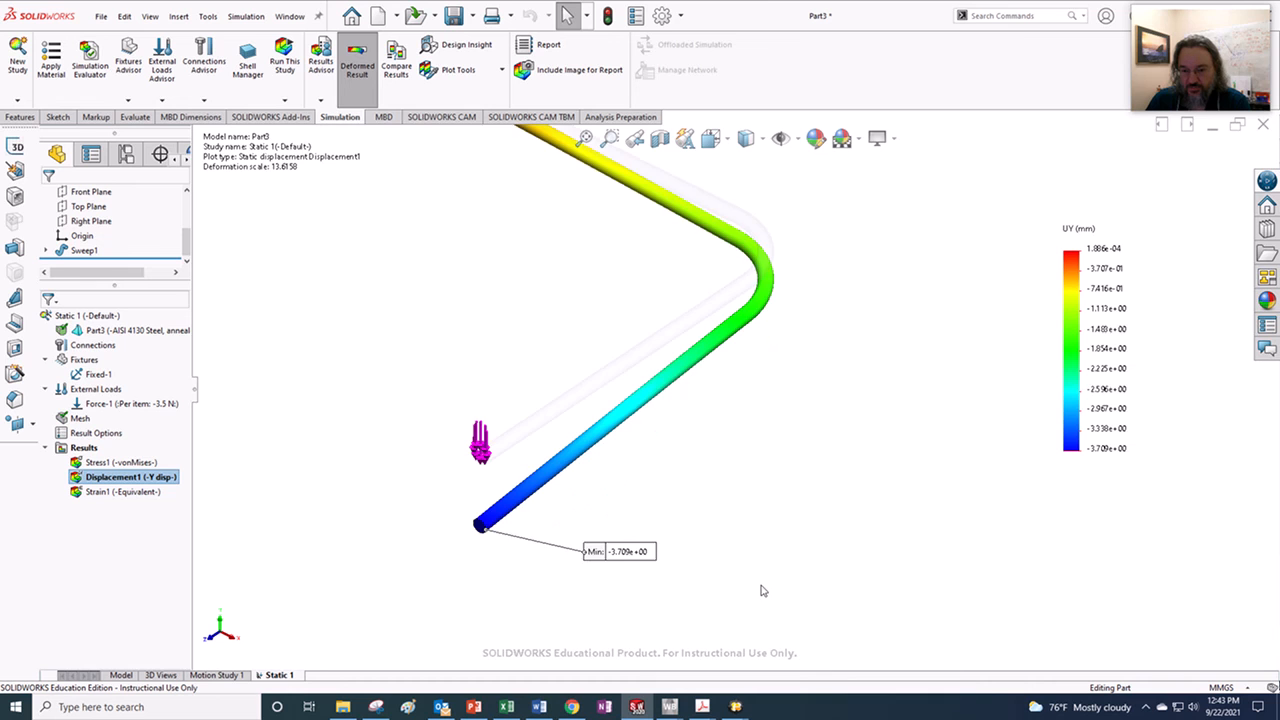
scroll(540, 530, "down", 2)
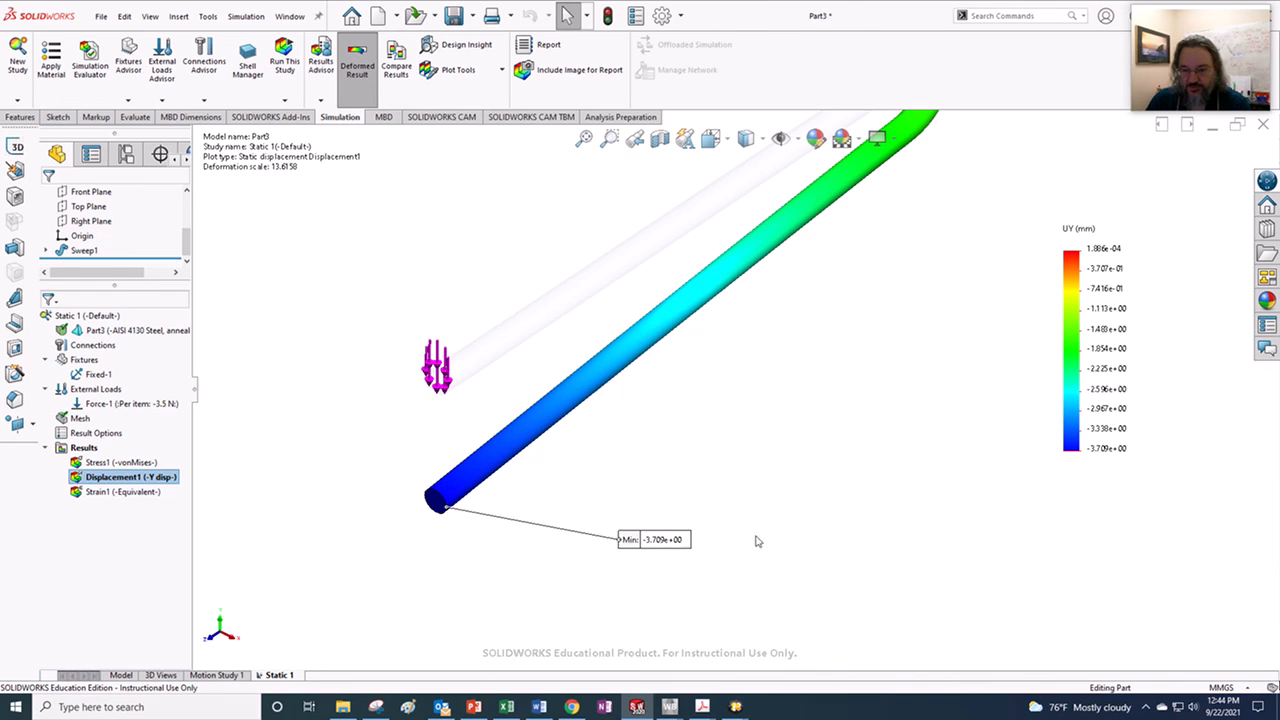
scroll(757, 541, "up", 5)
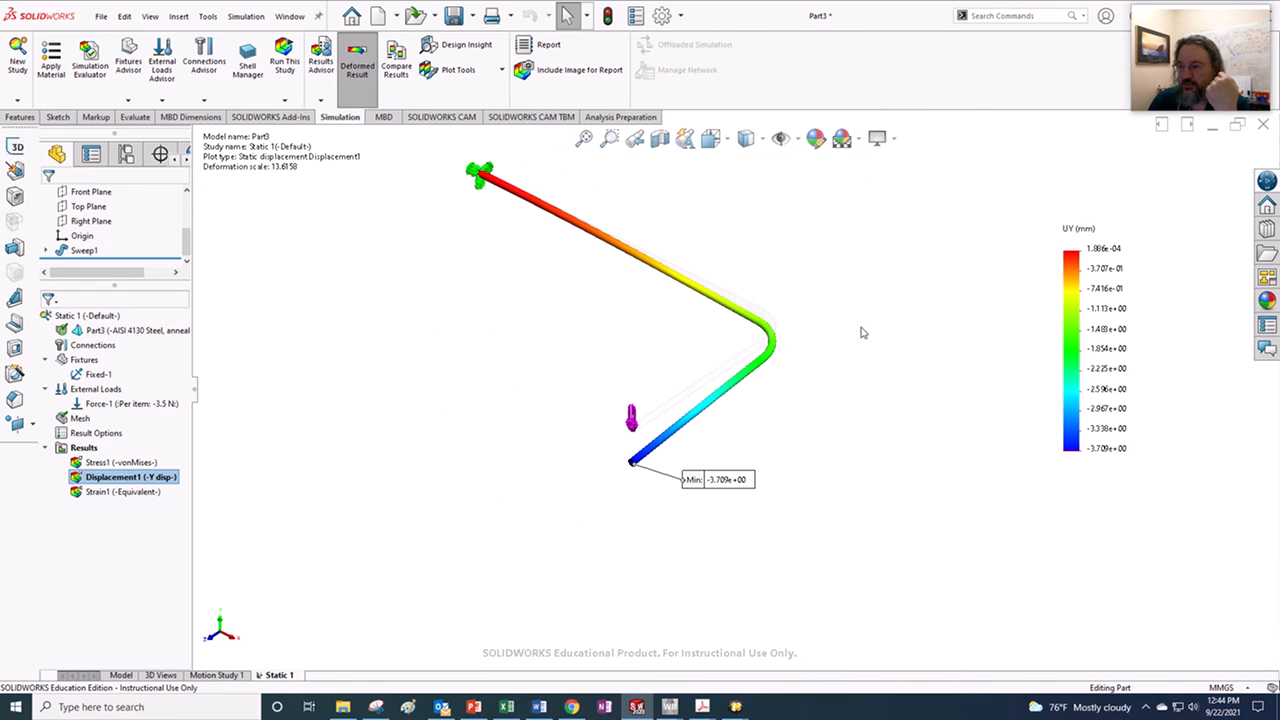
left_click(742, 706)
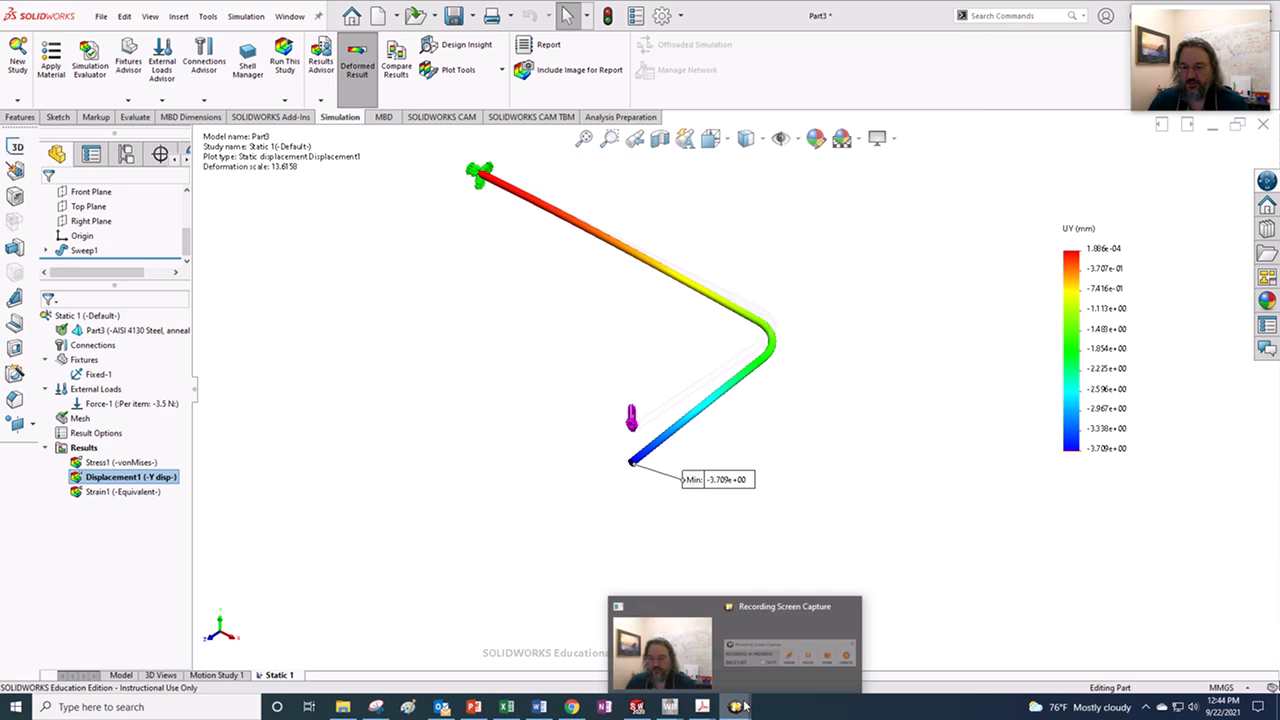
left_click(788, 662)
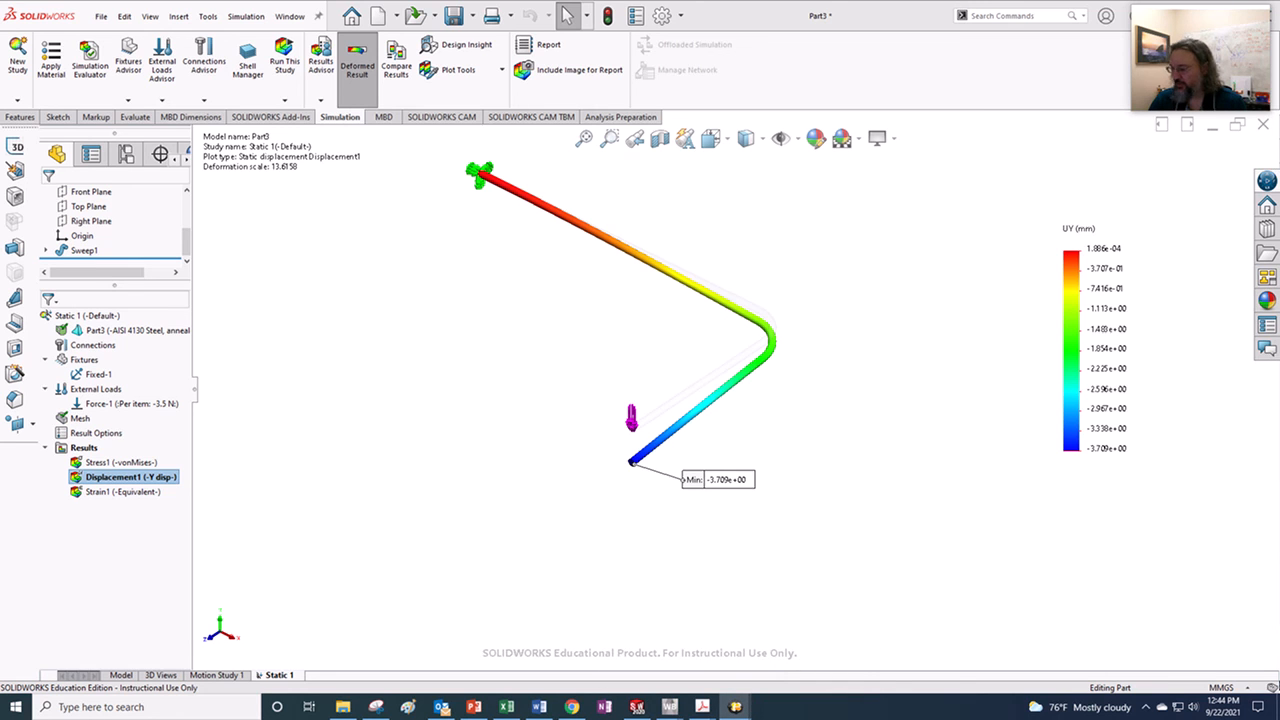